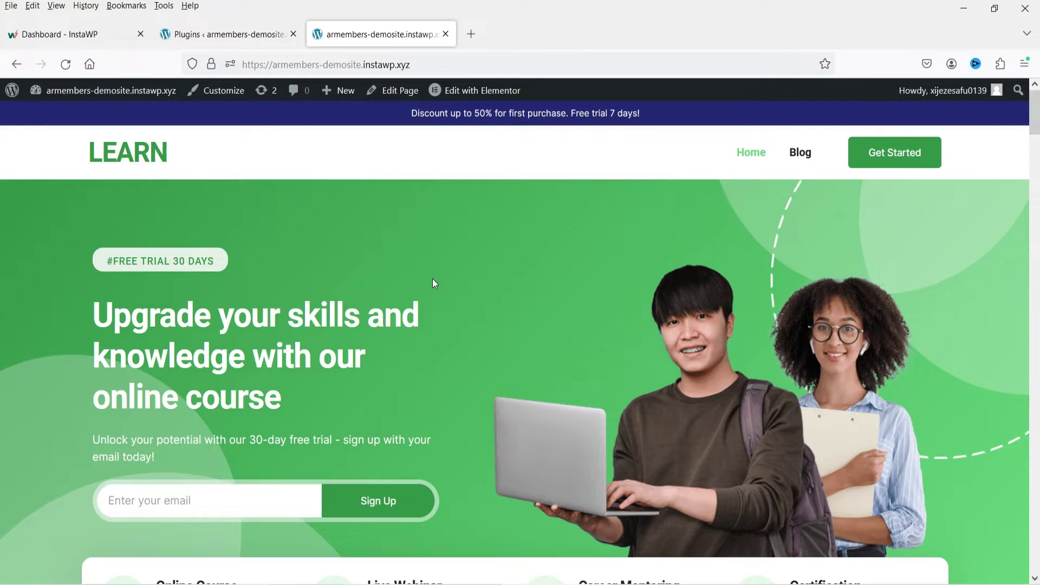
Search the WordPress plugin directory for 'armember' from the Plugins page
{"action": "left_click", "coordinate": [190, 35]}
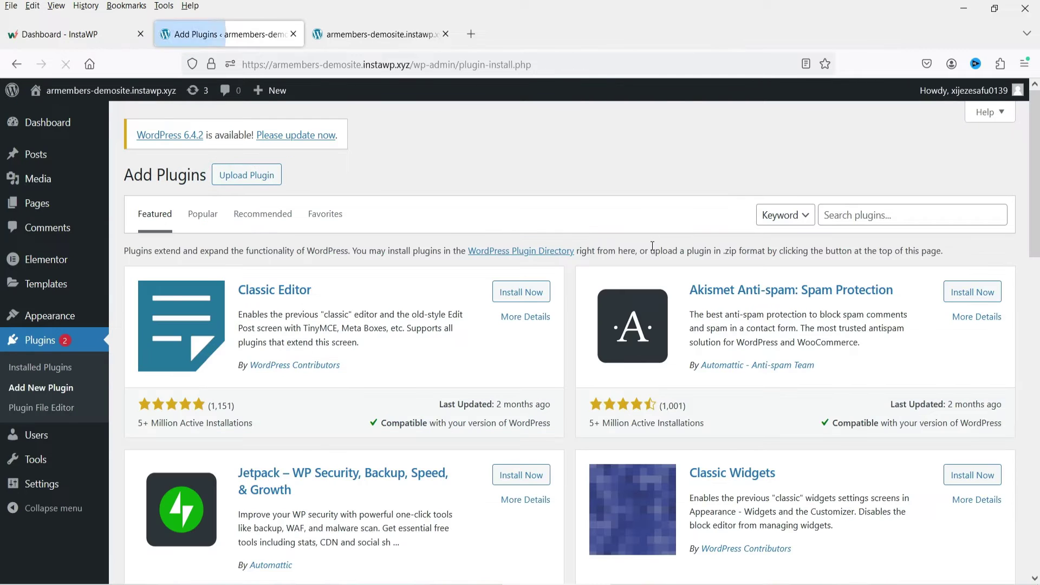
{"action": "left_click", "coordinate": [909, 209]}
{"action": "type", "text": "armem"}
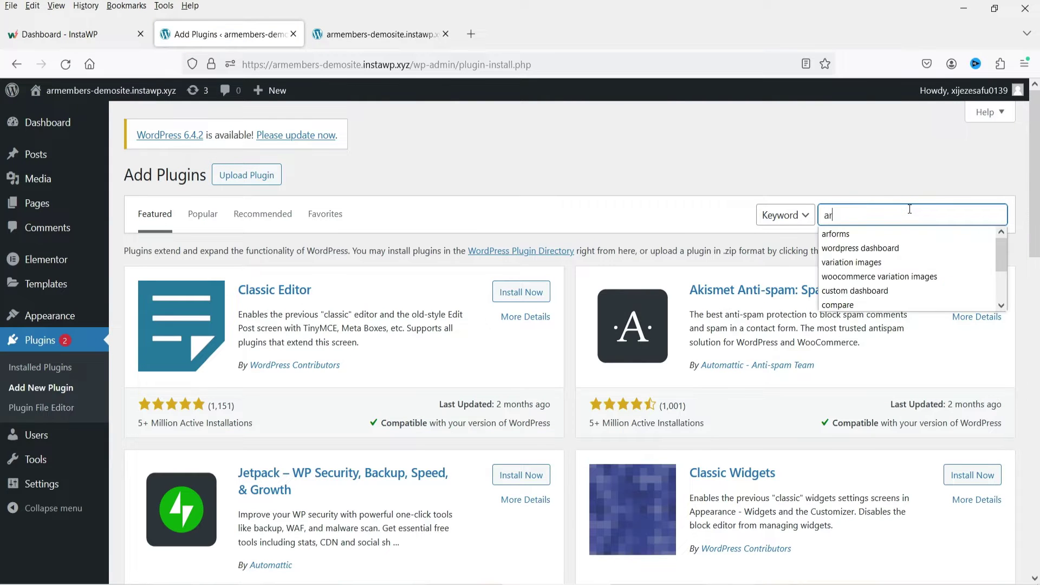
{"action": "type", "text": "ber"}
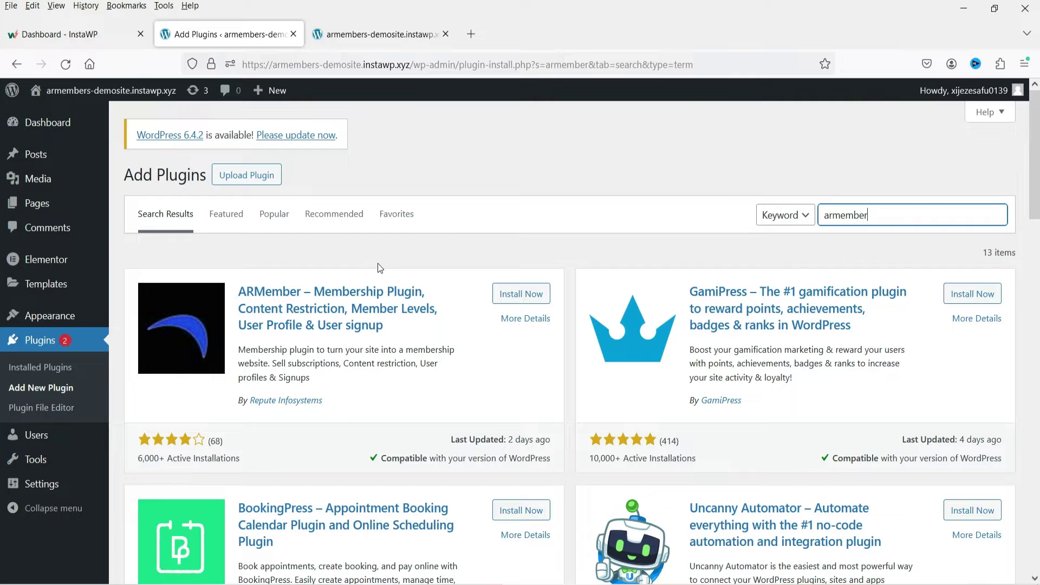
Install the ARMember plugin, review its More Details page, then activate it
{"action": "left_click", "coordinate": [517, 294]}
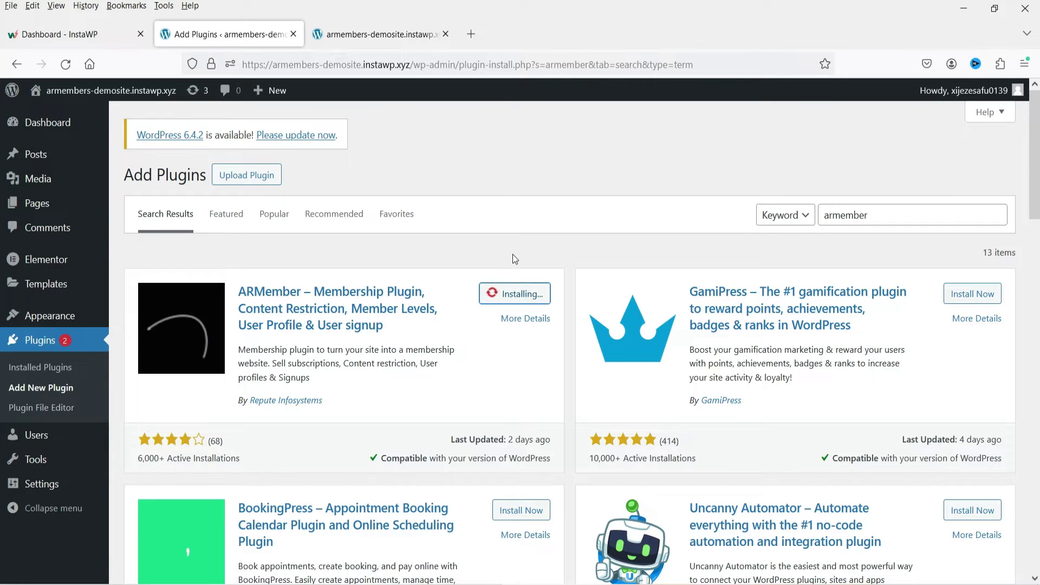
{"action": "left_click", "coordinate": [524, 320]}
{"action": "scroll", "coordinate": [427, 331], "scroll_direction": "down", "scroll_amount": 5}
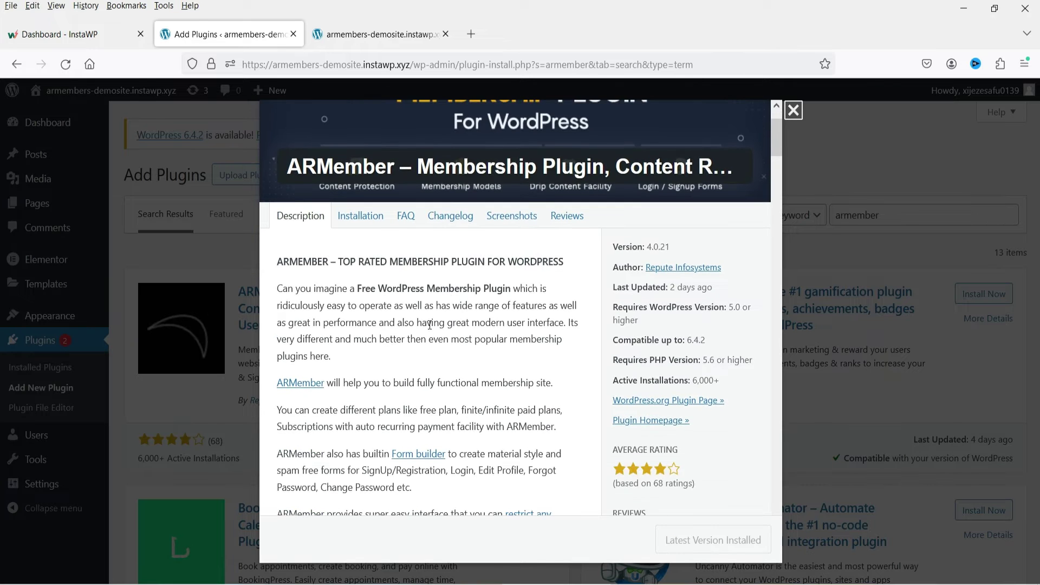
{"action": "scroll", "coordinate": [428, 331], "scroll_direction": "down", "scroll_amount": 5}
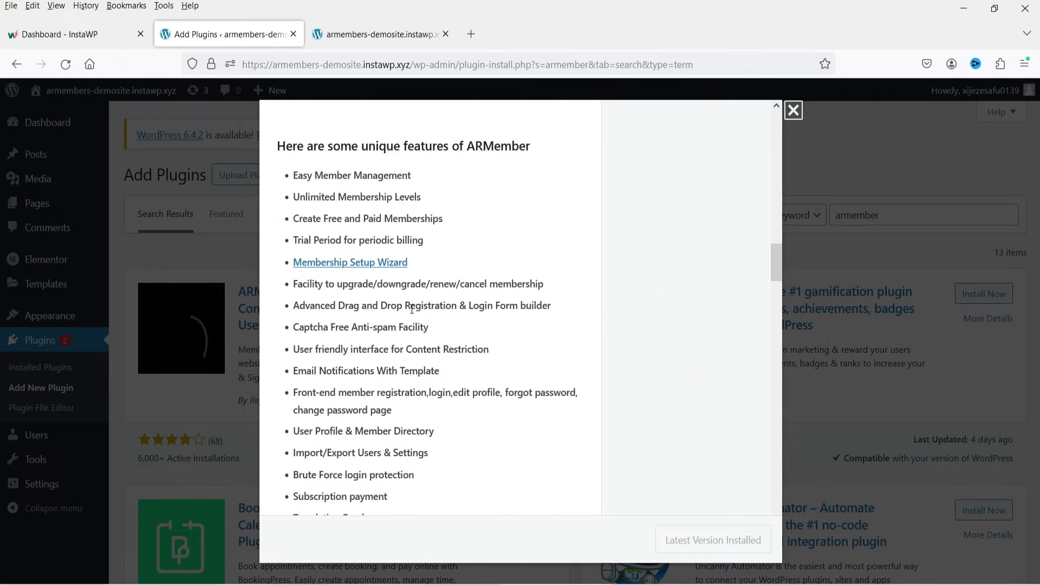
{"action": "scroll", "coordinate": [451, 298], "scroll_direction": "down", "scroll_amount": 8}
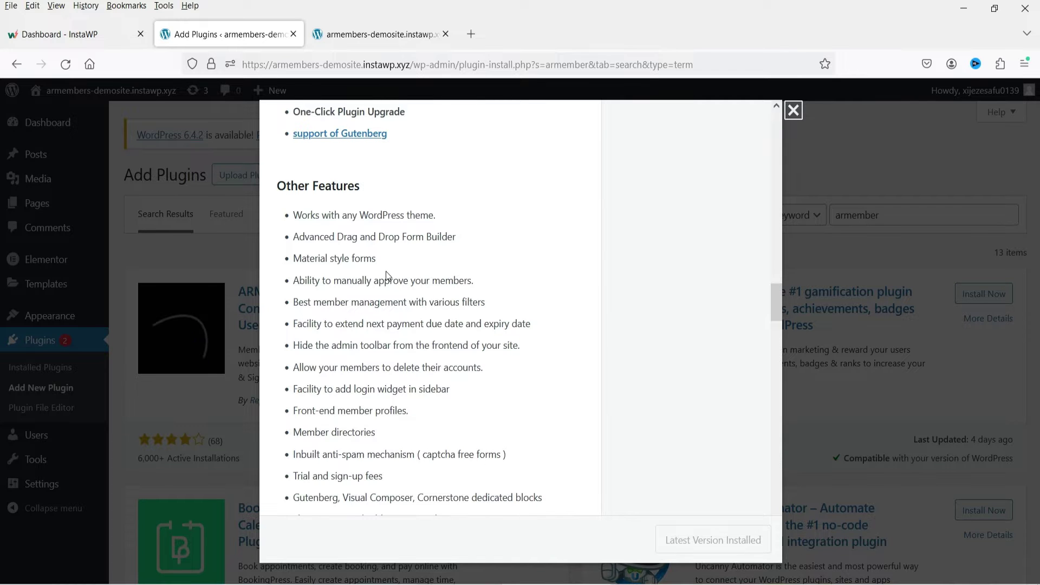
{"action": "scroll", "coordinate": [387, 279], "scroll_direction": "down", "scroll_amount": 6}
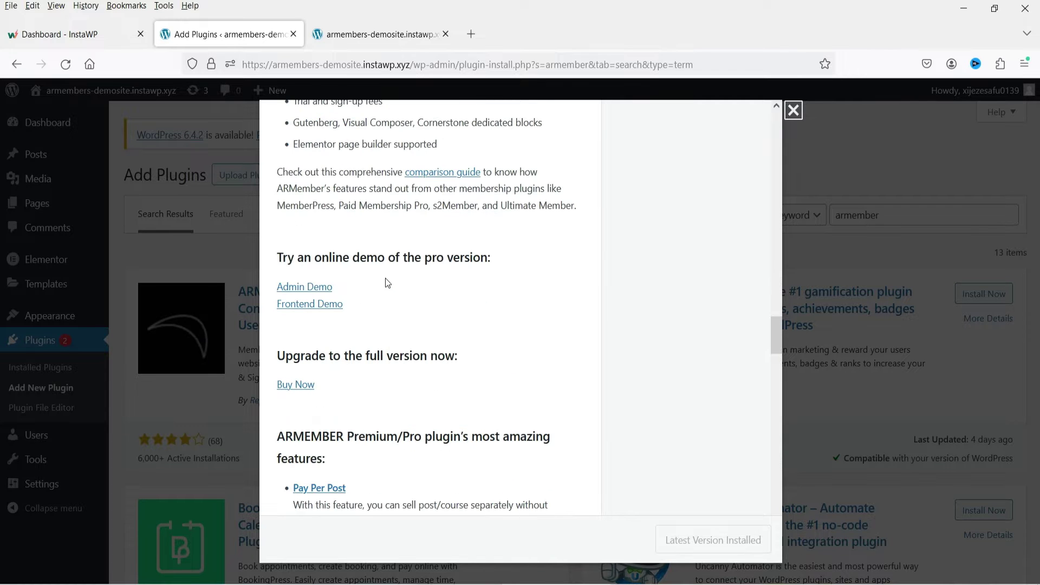
{"action": "left_click", "coordinate": [792, 109]}
{"action": "left_click", "coordinate": [527, 293]}
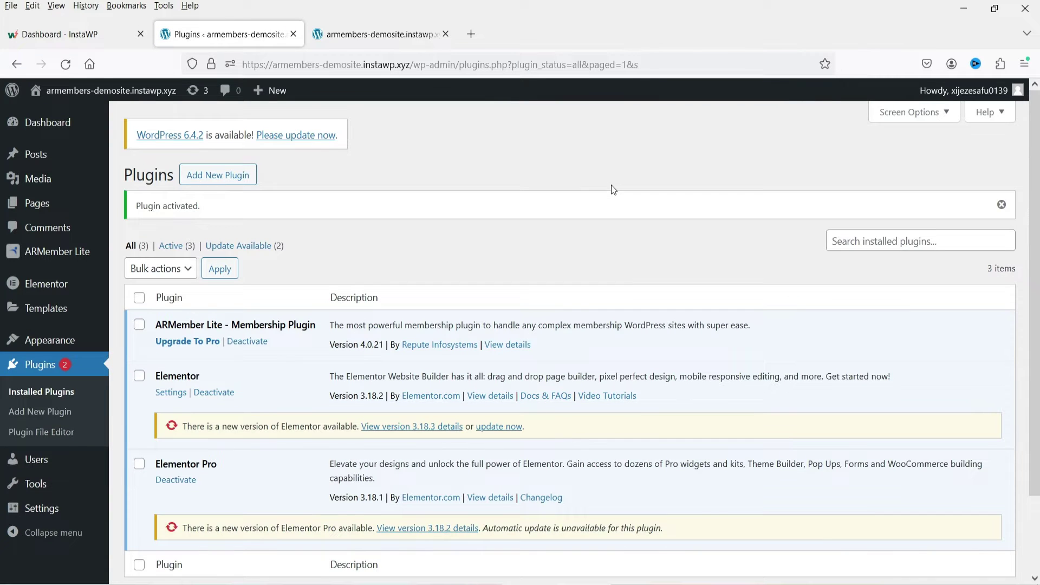
Open ARMember Lite and choose Skip The Wizard and Setup Manually
{"action": "left_click", "coordinate": [58, 259]}
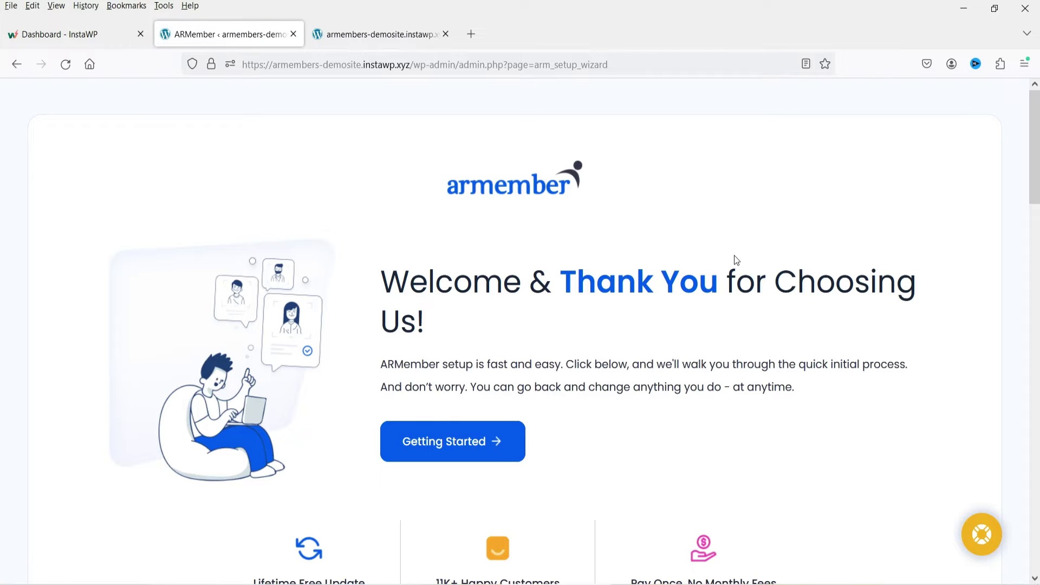
{"action": "scroll", "coordinate": [729, 265], "scroll_direction": "down", "scroll_amount": 4}
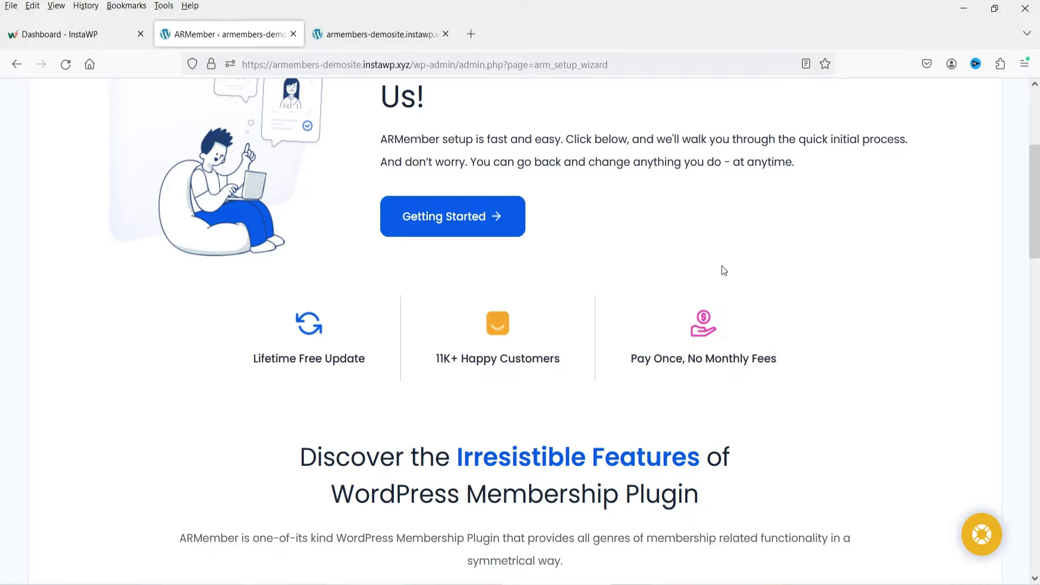
{"action": "scroll", "coordinate": [550, 299], "scroll_direction": "down", "scroll_amount": 8}
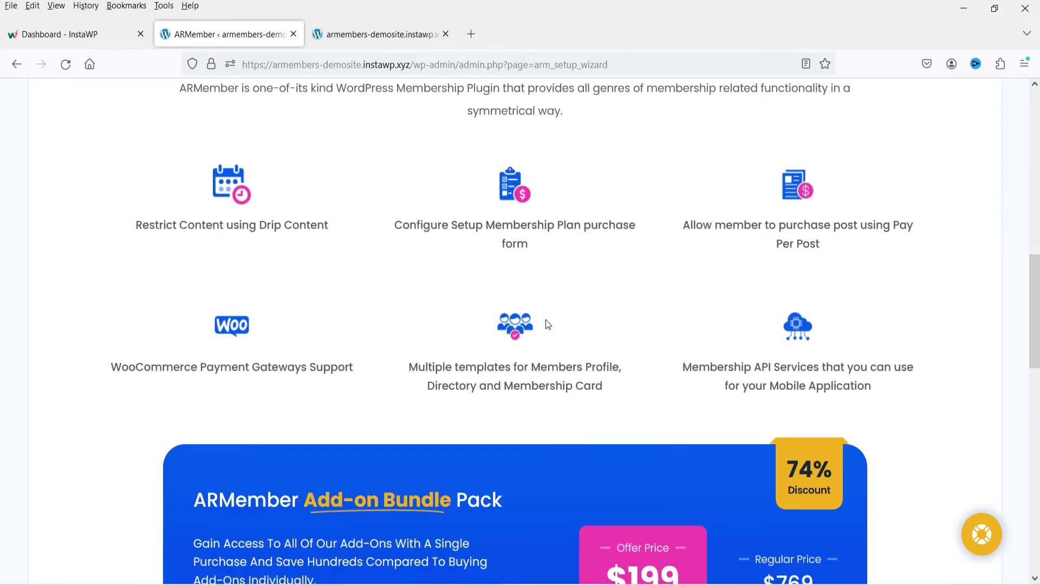
{"action": "scroll", "coordinate": [542, 335], "scroll_direction": "down", "scroll_amount": 15}
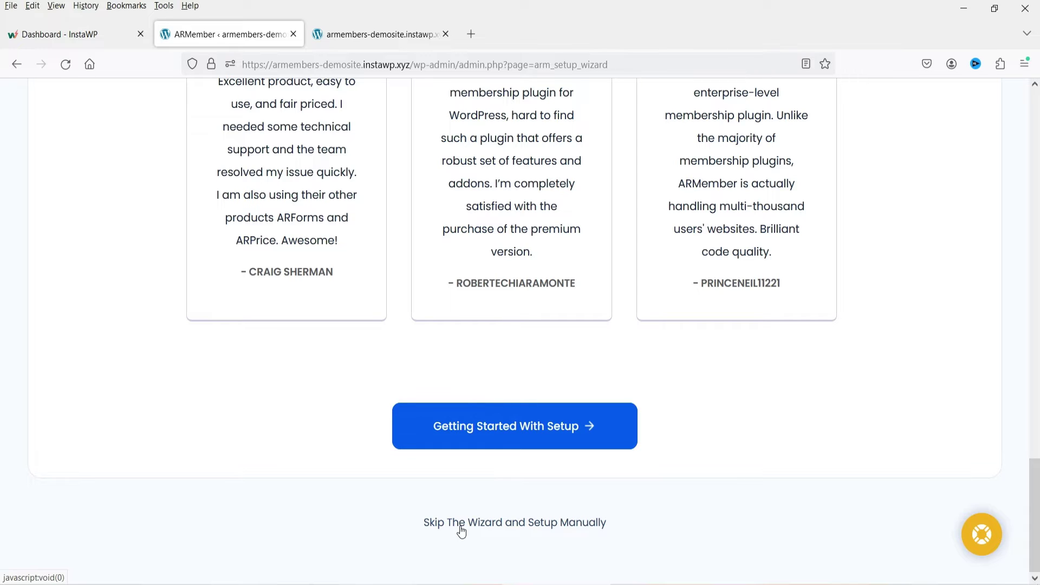
{"action": "left_click", "coordinate": [461, 530]}
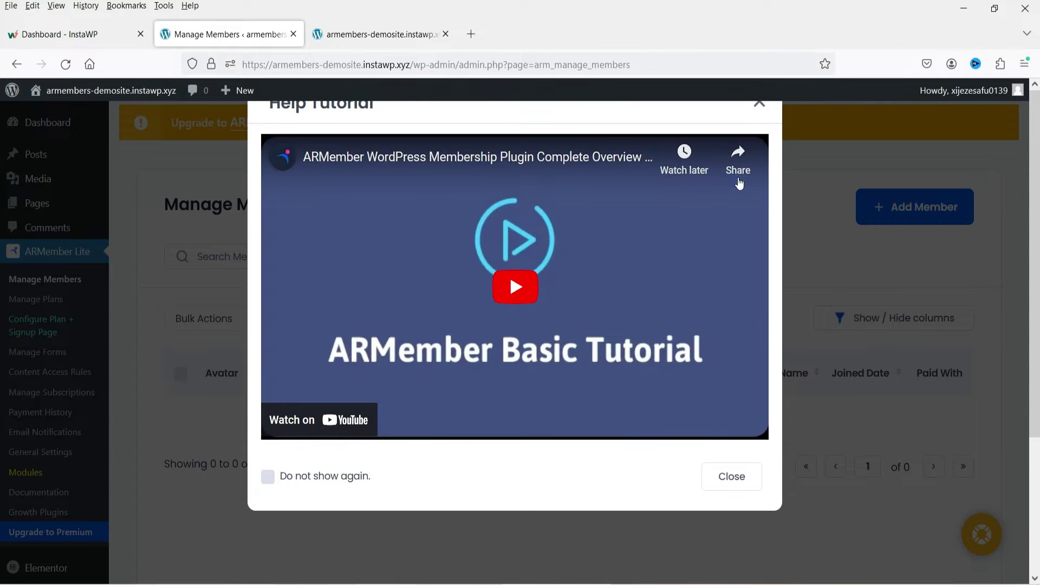
Close the Help Tutorial video on the Manage Members page
{"action": "left_click", "coordinate": [793, 131]}
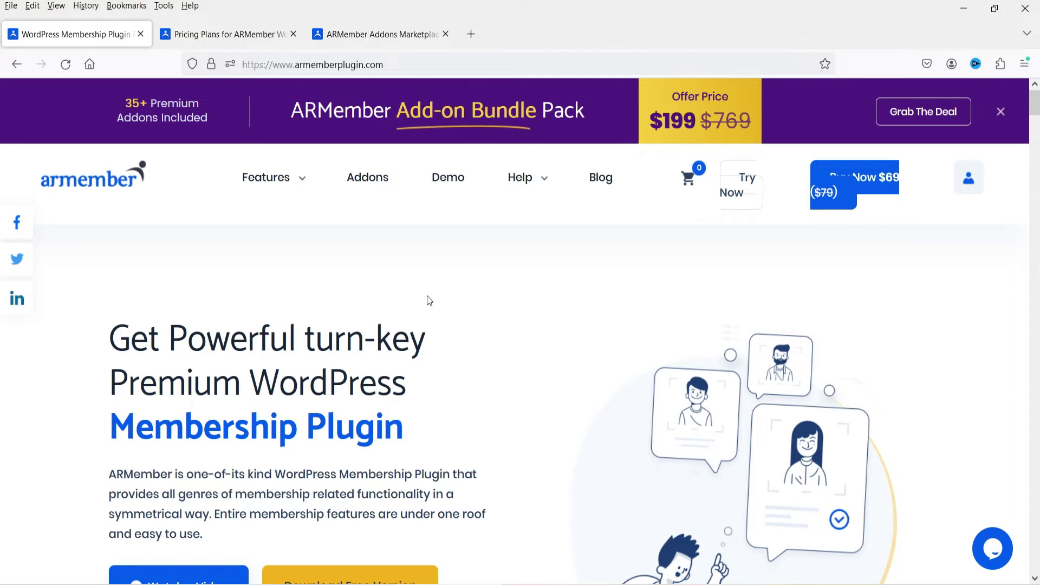
Browse the ARMember pricing plans page comparing Lite and Pro
{"action": "left_click", "coordinate": [222, 35]}
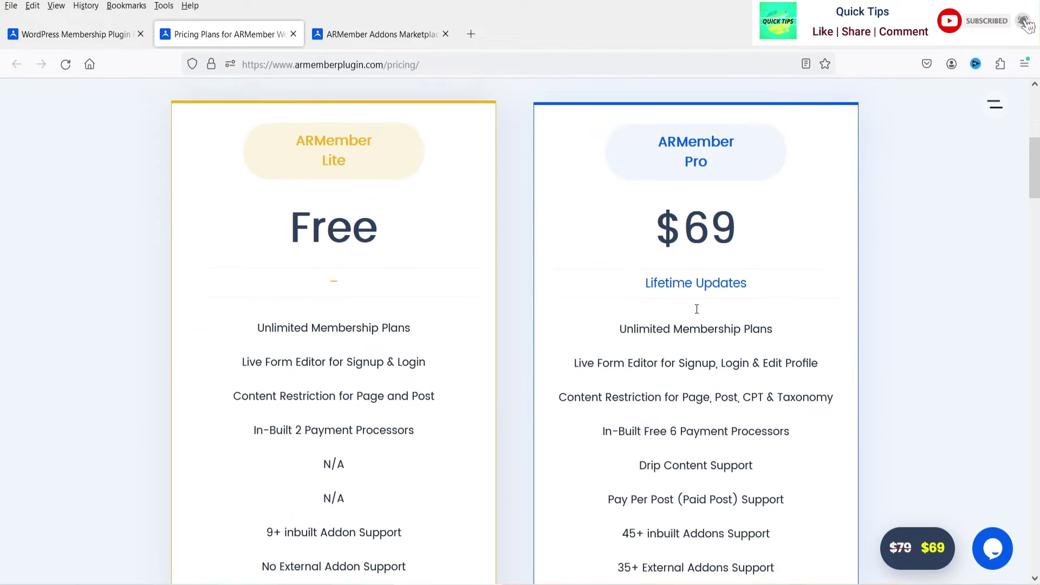
{"action": "scroll", "coordinate": [697, 306], "scroll_direction": "down", "scroll_amount": 2}
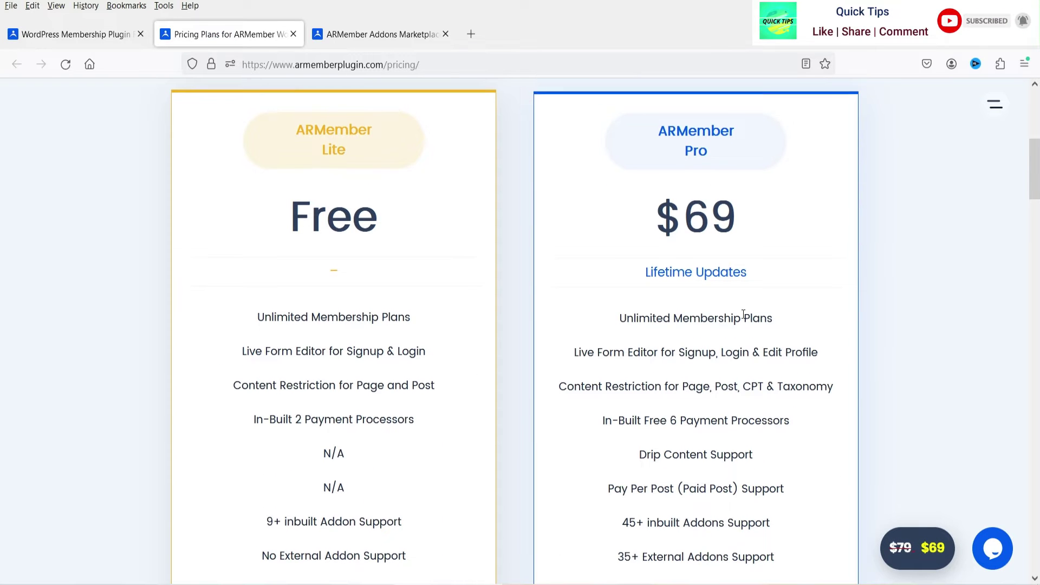
{"action": "scroll", "coordinate": [600, 294], "scroll_direction": "down", "scroll_amount": 2}
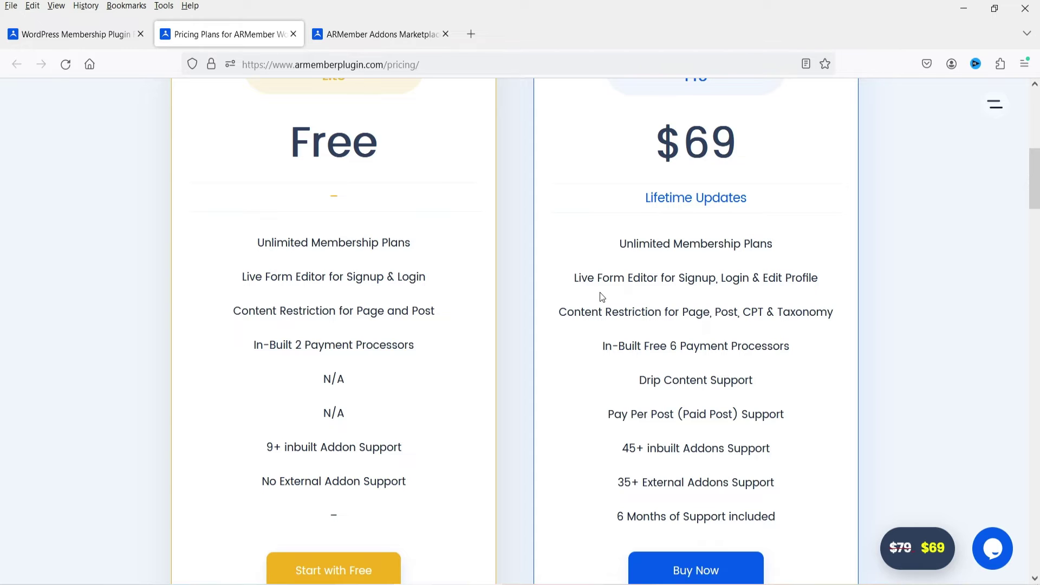
{"action": "scroll", "coordinate": [599, 300], "scroll_direction": "down", "scroll_amount": 2}
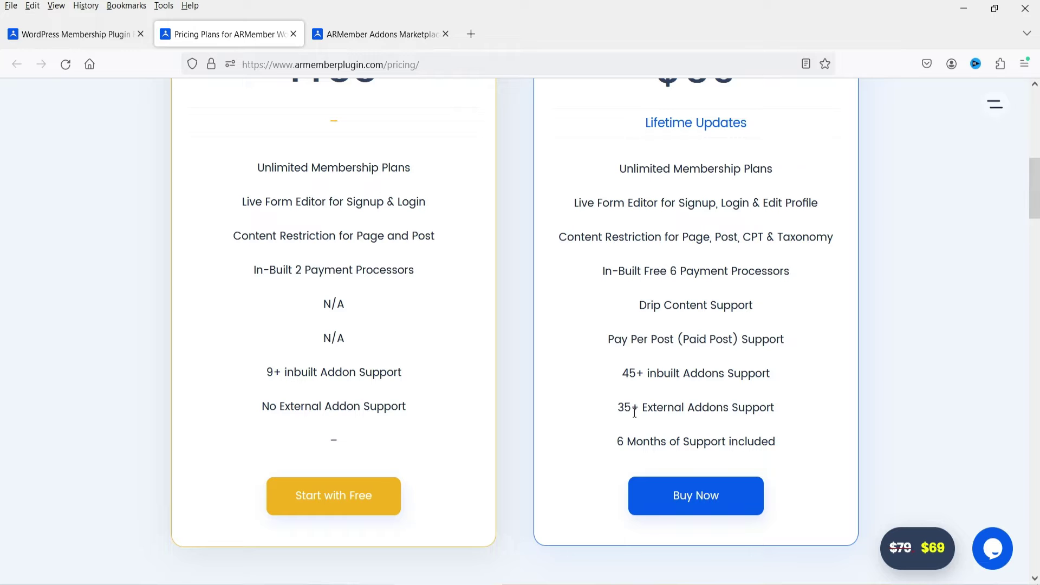
{"action": "scroll", "coordinate": [634, 413], "scroll_direction": "up", "scroll_amount": 5}
Browse the ARMember add-ons catalogue
{"action": "left_click", "coordinate": [379, 34]}
{"action": "scroll", "coordinate": [638, 264], "scroll_direction": "down", "scroll_amount": 5}
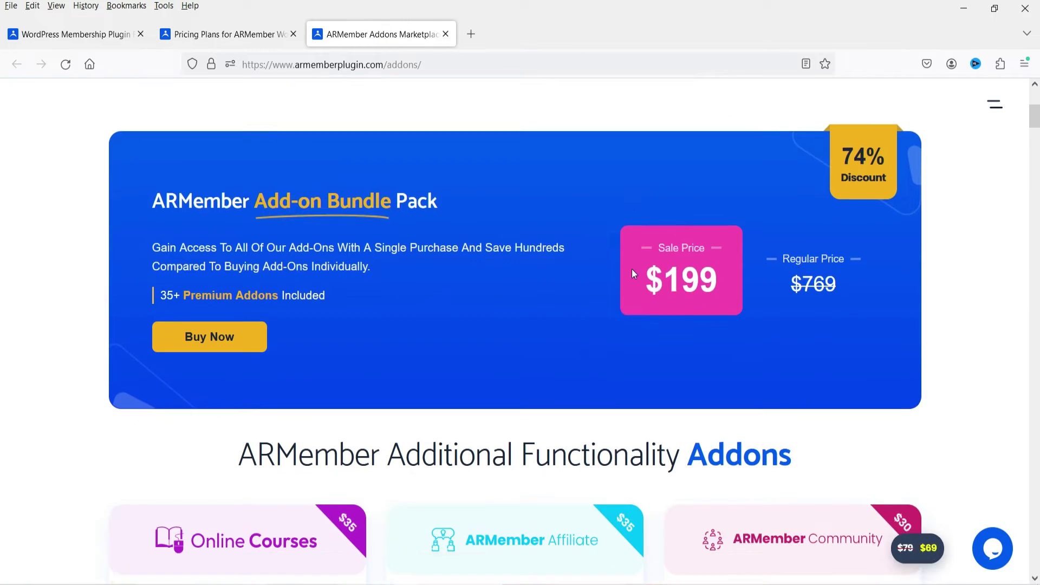
{"action": "scroll", "coordinate": [632, 269], "scroll_direction": "down", "scroll_amount": 4}
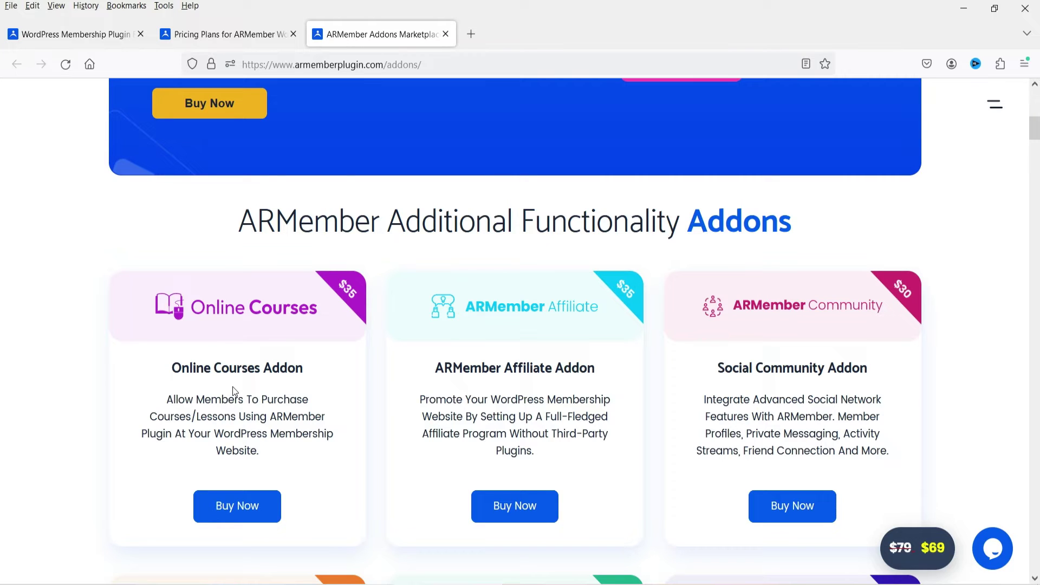
{"action": "scroll", "coordinate": [1000, 301], "scroll_direction": "down", "scroll_amount": 1}
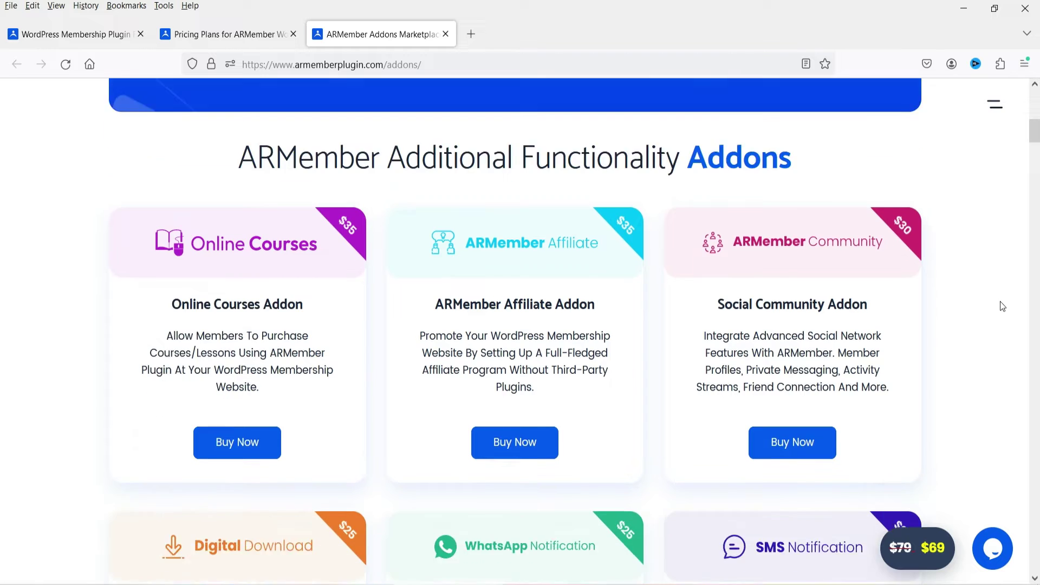
{"action": "scroll", "coordinate": [895, 254], "scroll_direction": "down", "scroll_amount": 5}
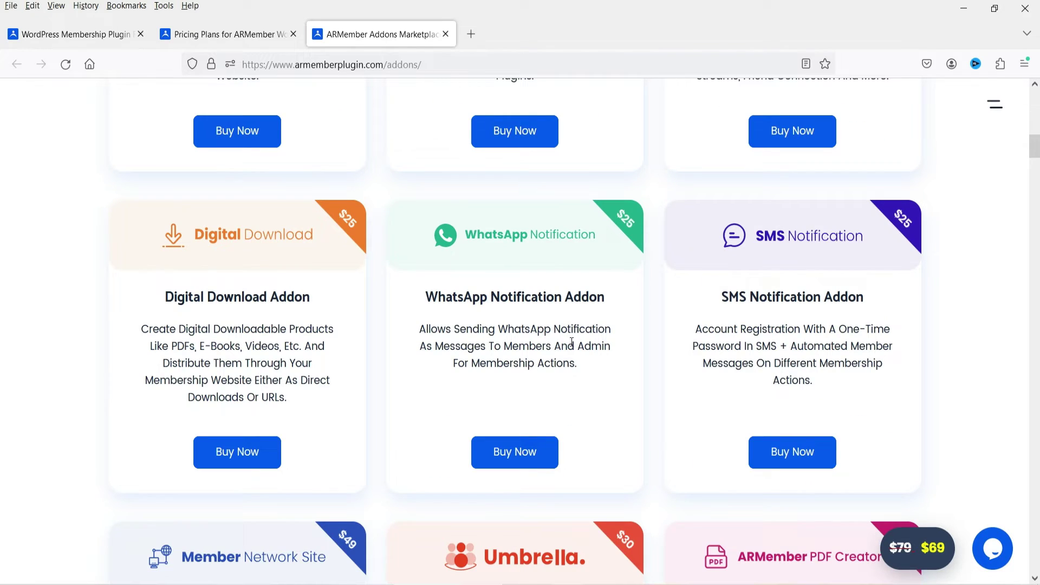
{"action": "scroll", "coordinate": [956, 295], "scroll_direction": "down", "scroll_amount": 7}
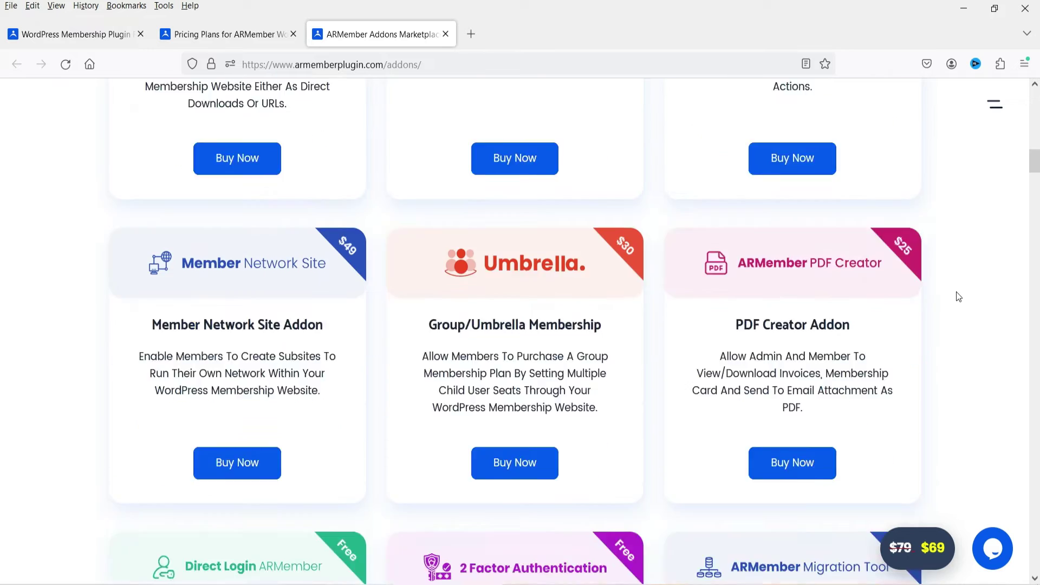
{"action": "scroll", "coordinate": [287, 290], "scroll_direction": "down", "scroll_amount": 10}
{"action": "scroll", "coordinate": [529, 287], "scroll_direction": "up", "scroll_amount": 15}
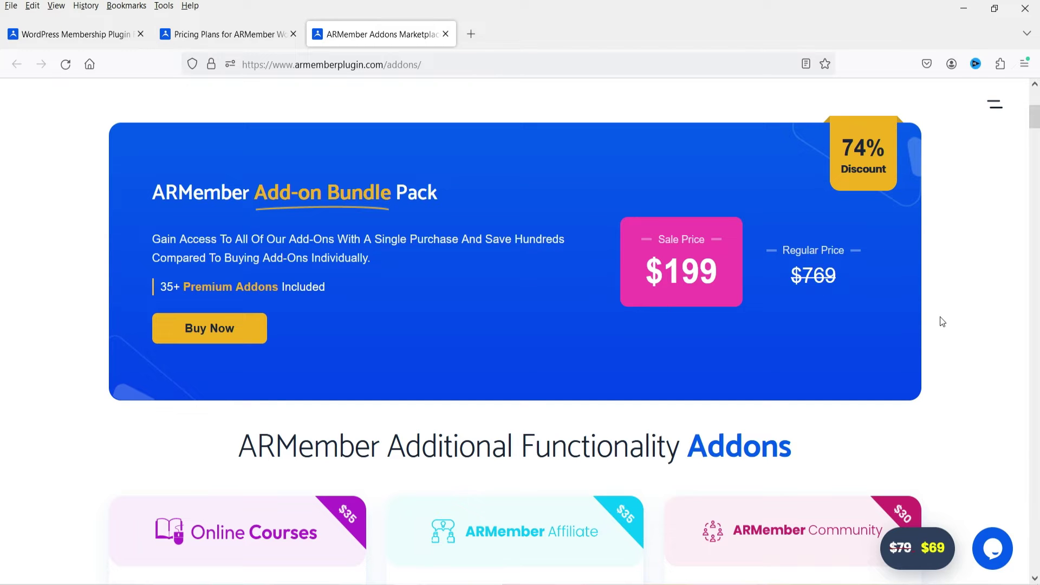
Revisit pricing to note the $69 Pro price, then return to the admin window
{"action": "key", "text": "ctrl+Page_Up"}
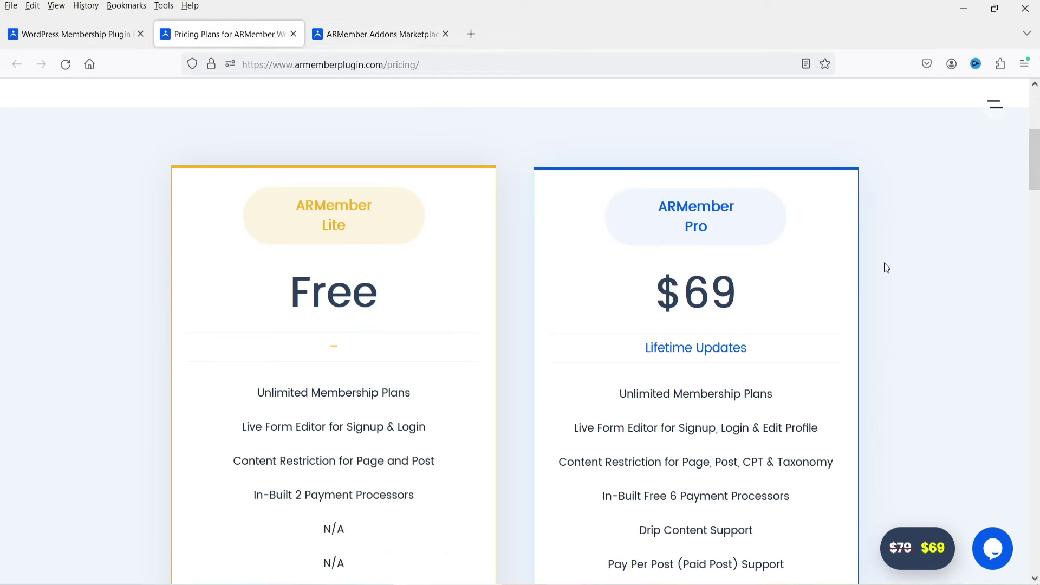
{"action": "left_click_drag", "start_coordinate": [656, 292], "coordinate": [749, 298]}
{"action": "left_click", "coordinate": [912, 295]}
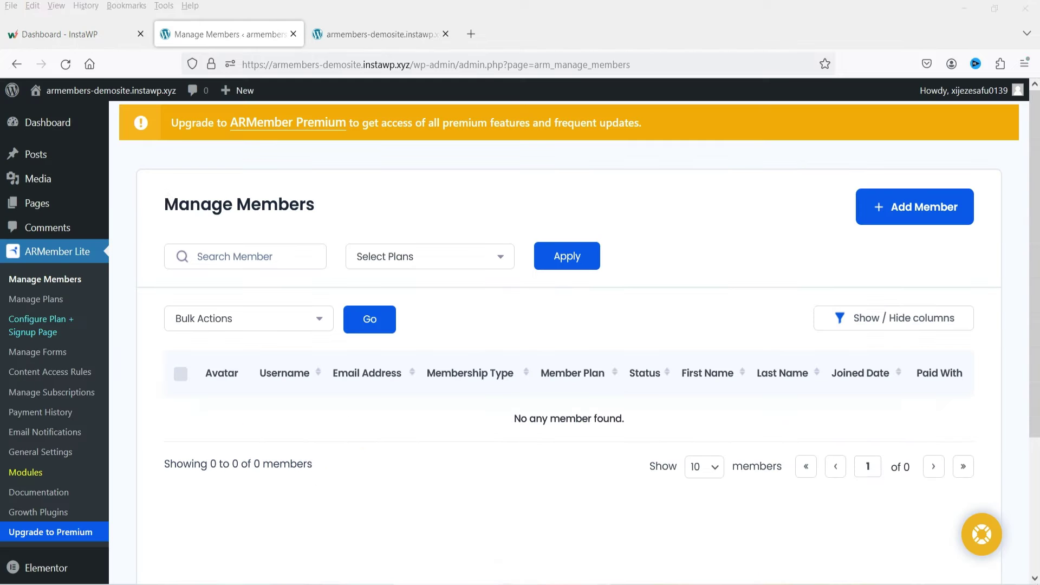
{"action": "left_click", "coordinate": [629, 280]}
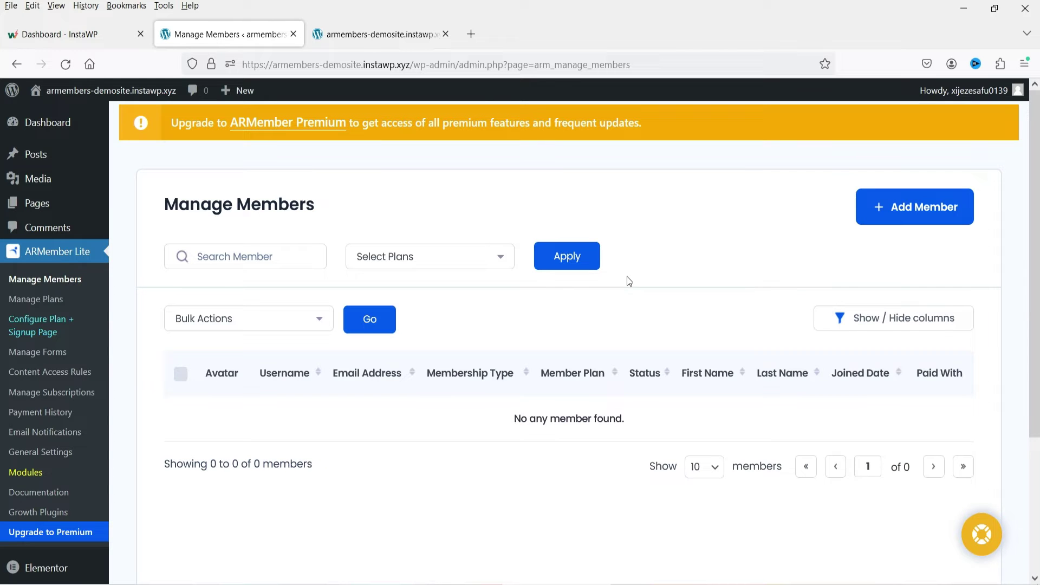
Edit the Free Membership plan to add a final period to its description, then close
{"action": "left_click", "coordinate": [52, 301]}
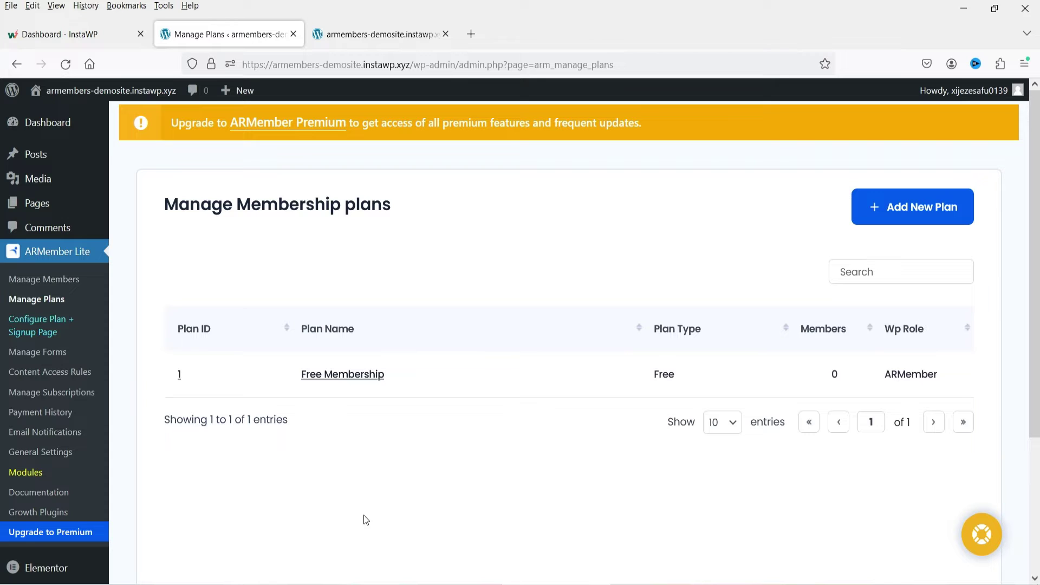
{"action": "left_click", "coordinate": [344, 375]}
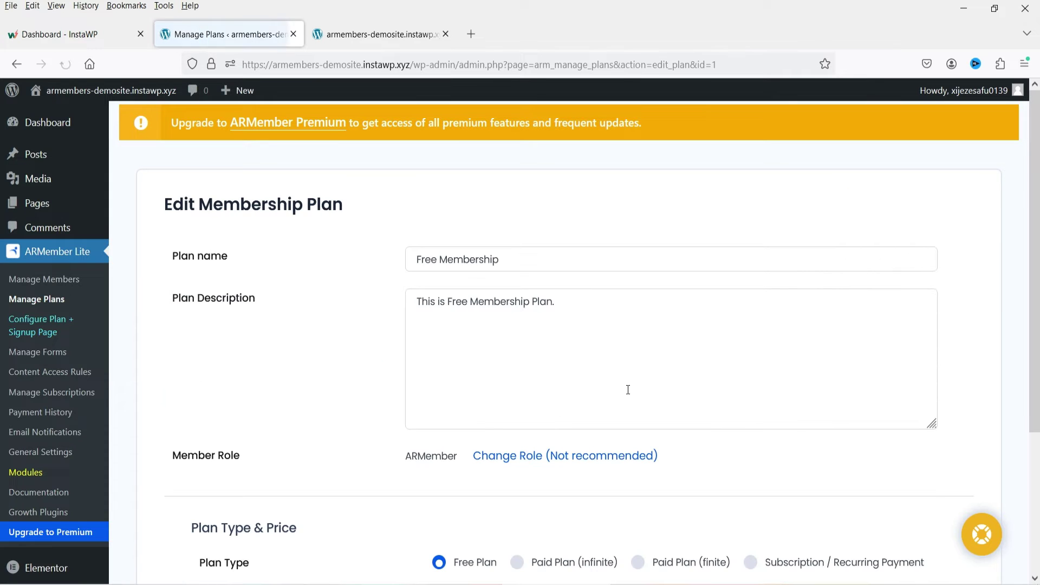
{"action": "scroll", "coordinate": [532, 320], "scroll_direction": "down", "scroll_amount": 2}
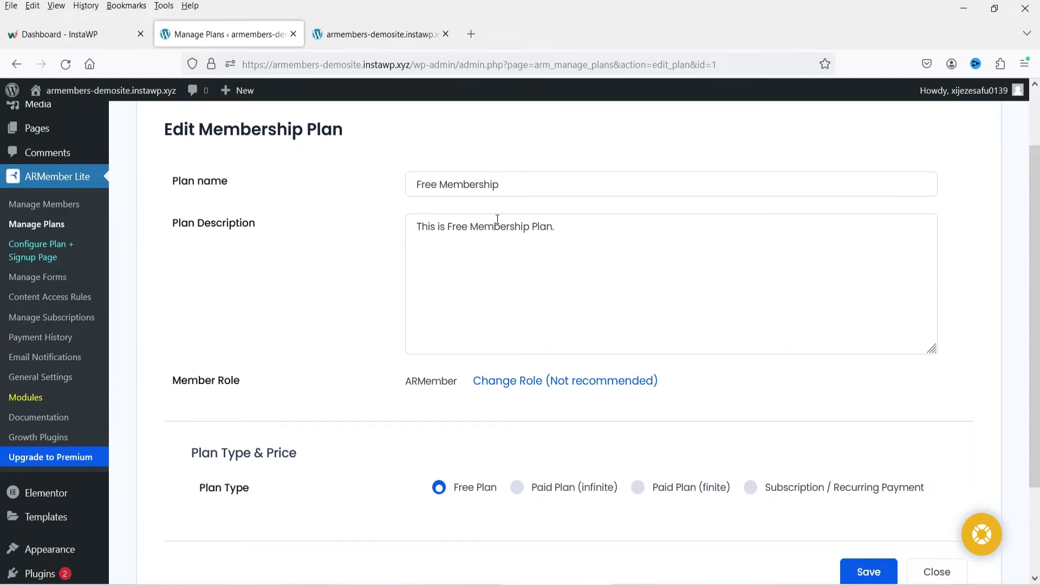
{"action": "left_click", "coordinate": [494, 184]}
{"action": "triple_click", "coordinate": [529, 184]}
{"action": "left_click", "coordinate": [582, 225]}
{"action": "triple_click", "coordinate": [552, 231]}
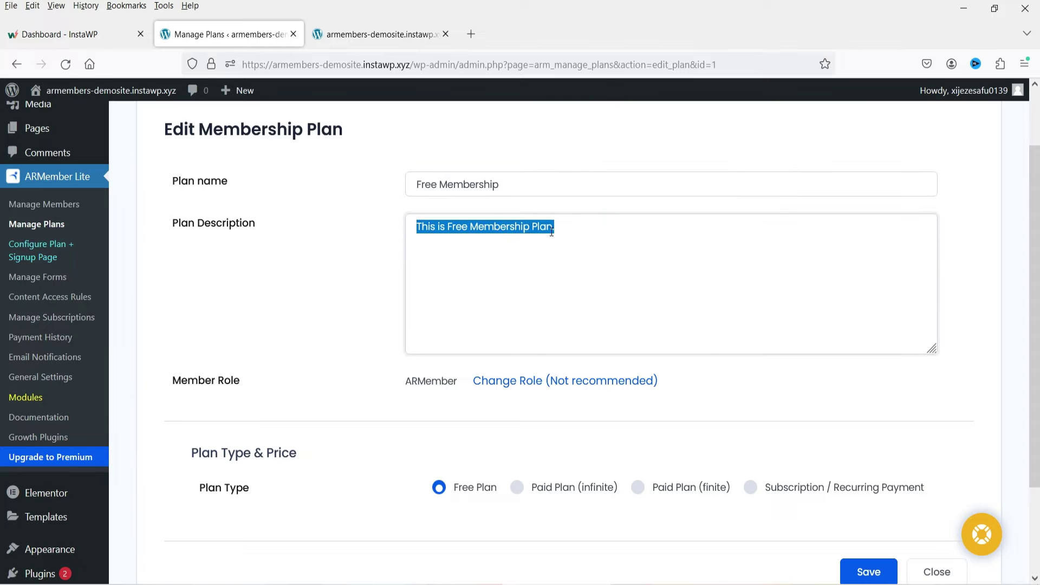
{"action": "left_click", "coordinate": [552, 232]}
{"action": "scroll", "coordinate": [221, 251], "scroll_direction": "down", "scroll_amount": 3}
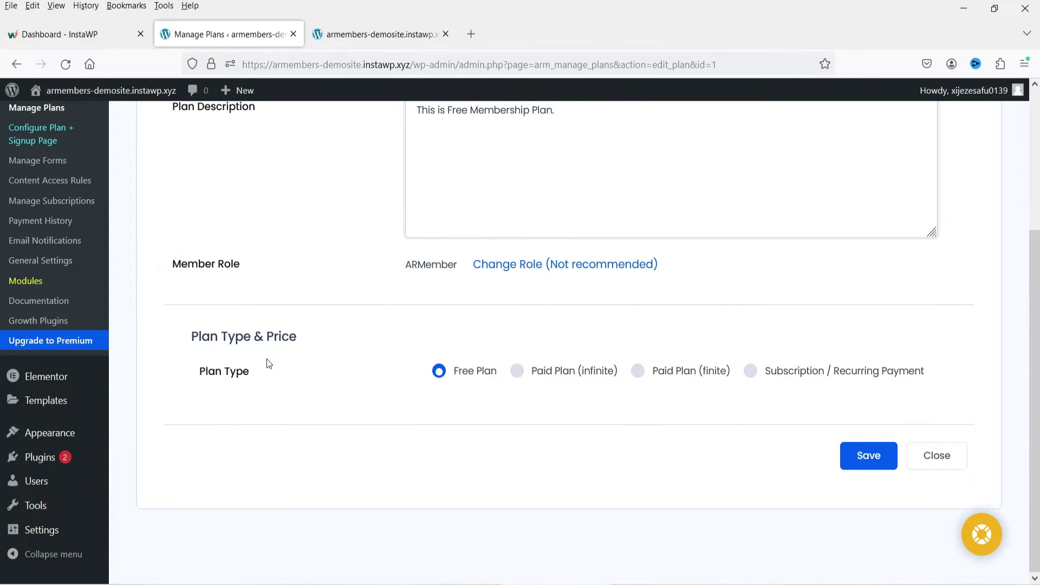
{"action": "type", "text": "."}
{"action": "left_click", "coordinate": [940, 456]}
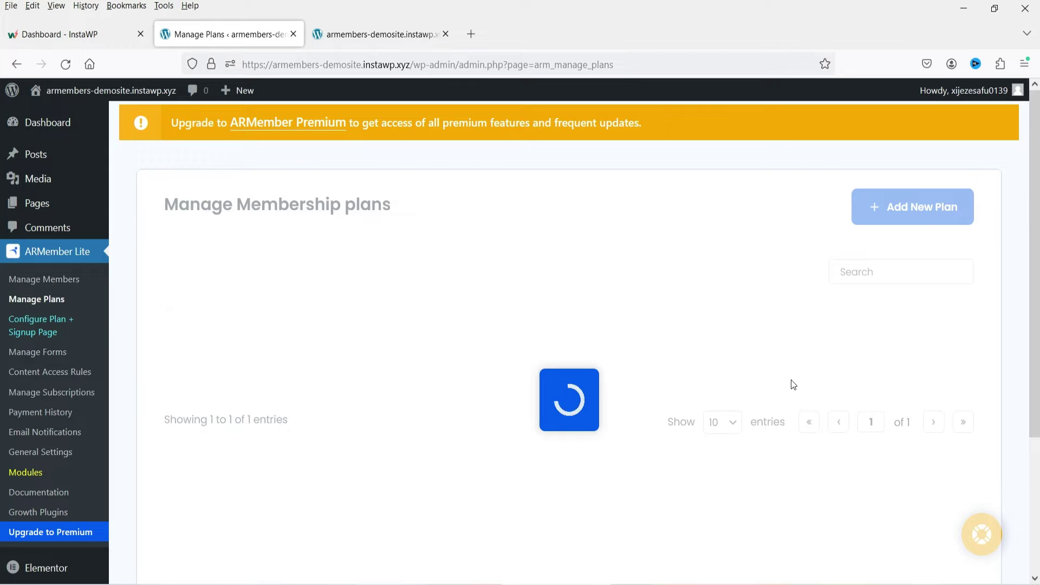
Start a new plan named Silver with description 'This is a paid plan.'
{"action": "left_click", "coordinate": [894, 201]}
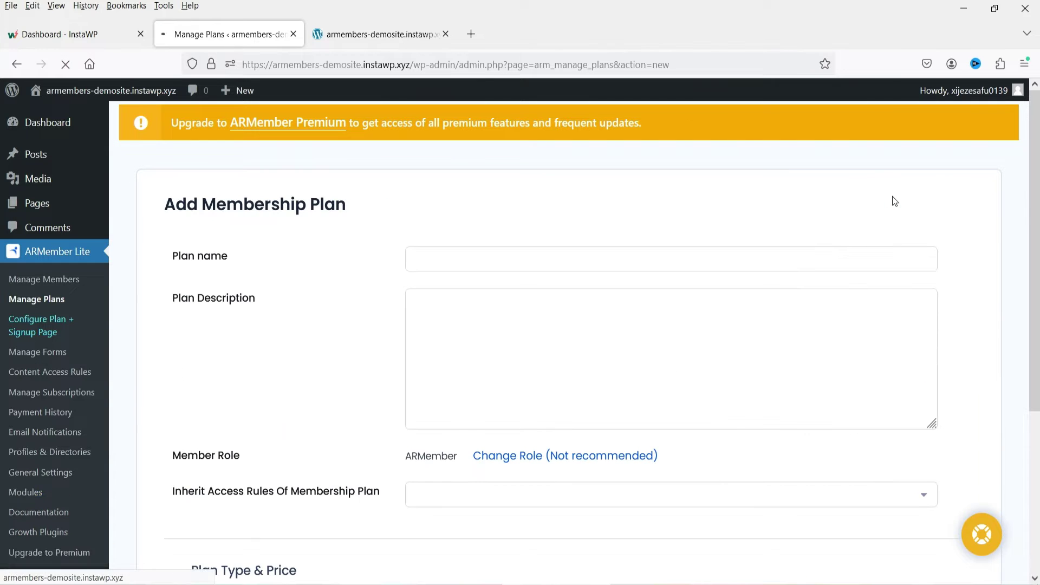
{"action": "left_click", "coordinate": [500, 263]}
{"action": "type", "text": "Silver"}
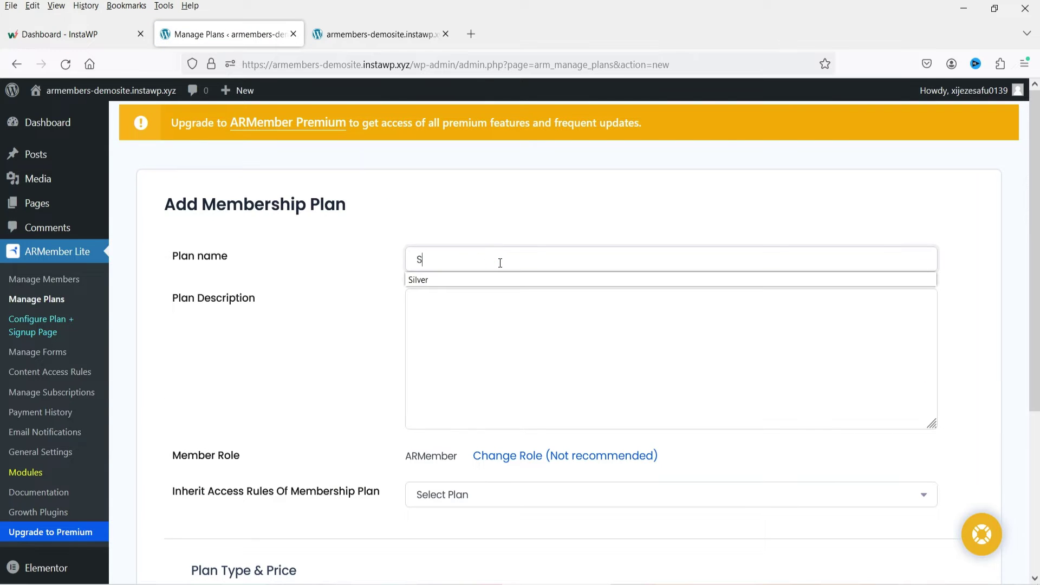
{"action": "left_click", "coordinate": [487, 373]}
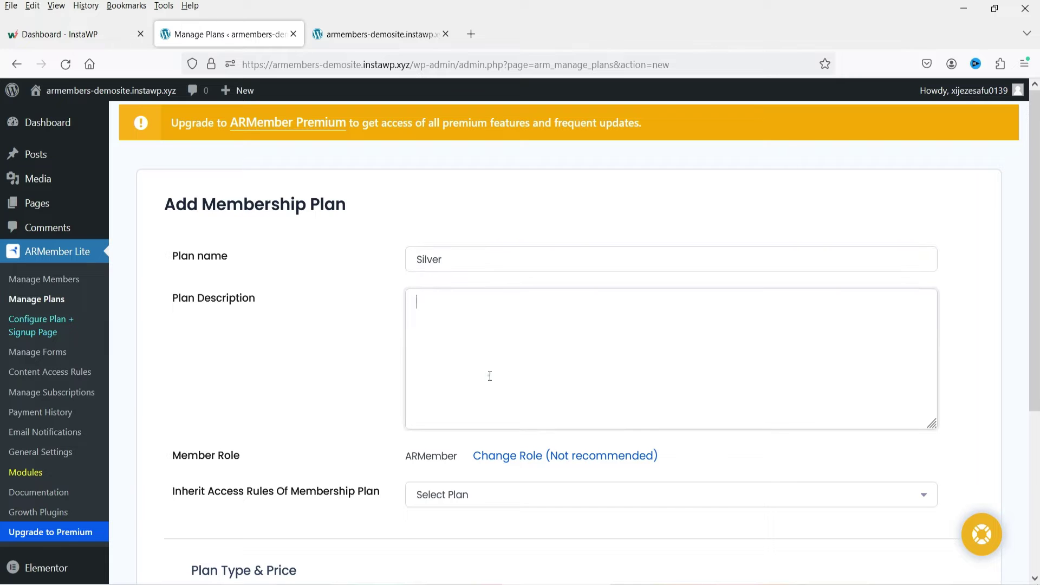
{"action": "type", "text": "This is a paid plan."}
{"action": "scroll", "coordinate": [336, 255], "scroll_direction": "down", "scroll_amount": 3}
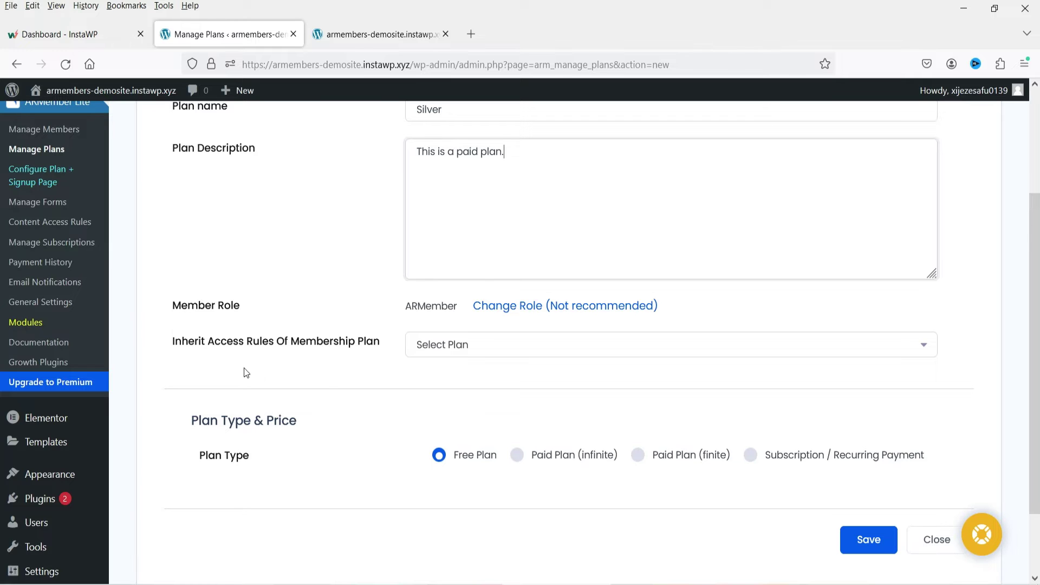
Leave inherited rules empty and make Silver a paid plan costing 10
{"action": "left_click", "coordinate": [484, 345]}
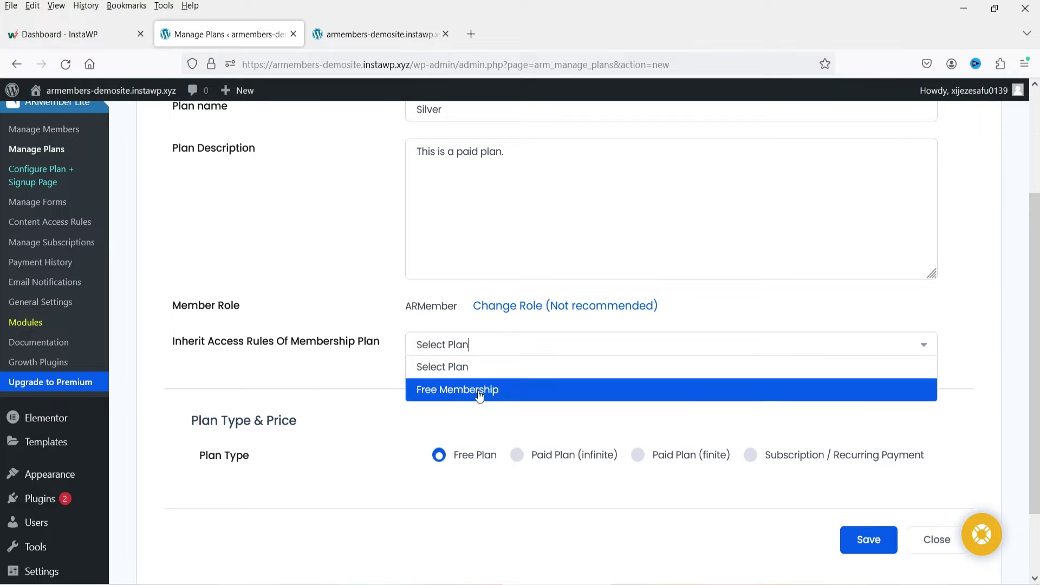
{"action": "left_click", "coordinate": [301, 381]}
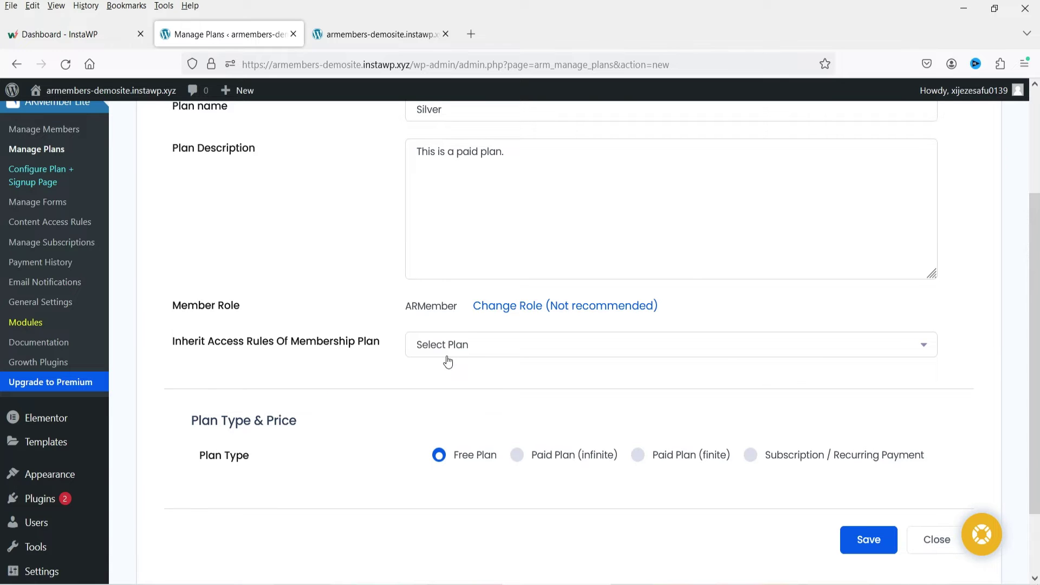
{"action": "left_click", "coordinate": [516, 455]}
{"action": "scroll", "coordinate": [553, 371], "scroll_direction": "down", "scroll_amount": 3}
{"action": "left_click", "coordinate": [552, 366]}
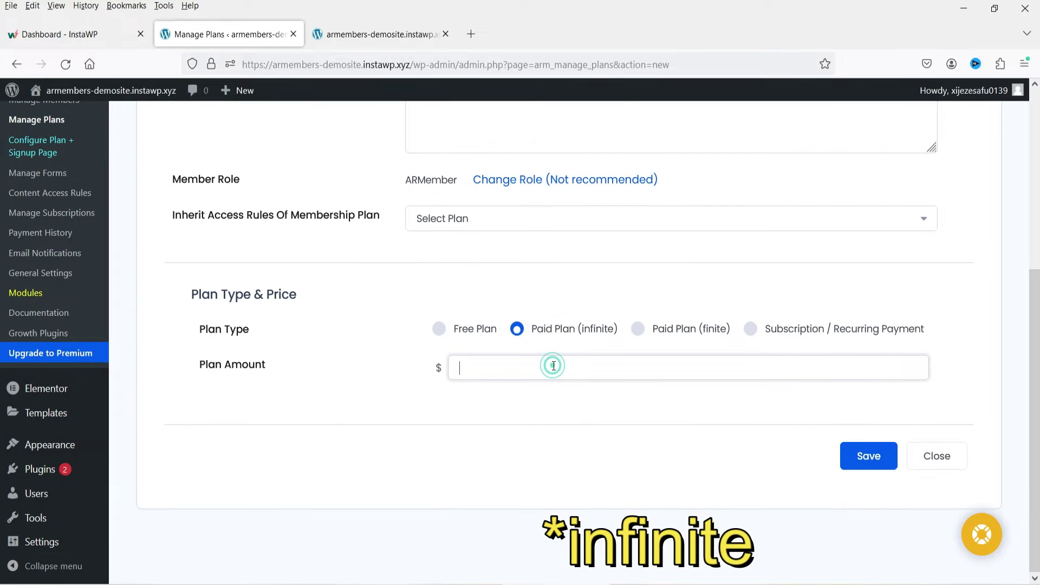
{"action": "type", "text": "10"}
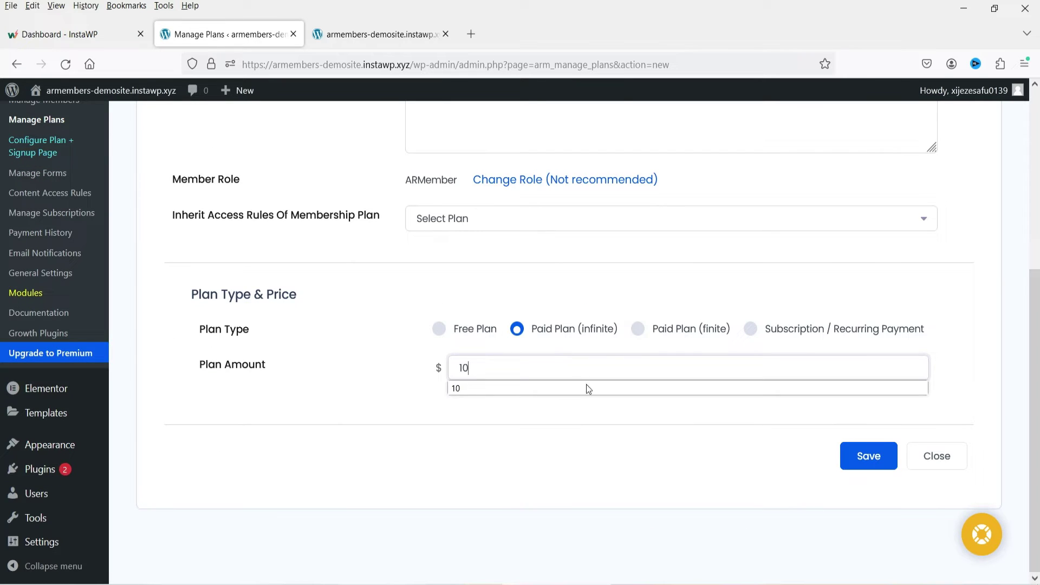
{"action": "left_click", "coordinate": [601, 406]}
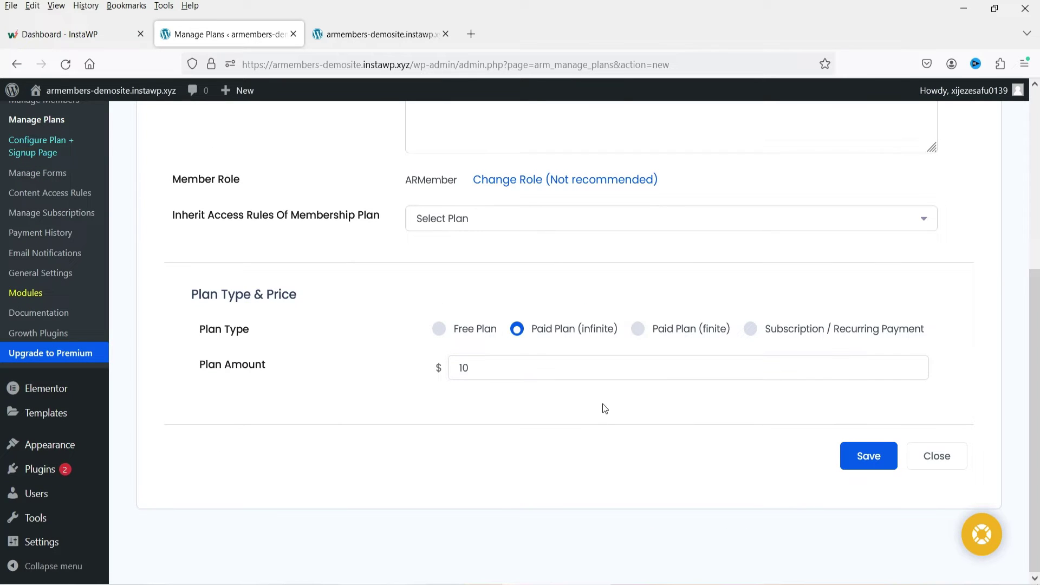
Switch Silver to a finite paid plan lasting 1 Month(s)
{"action": "left_click", "coordinate": [659, 336]}
{"action": "scroll", "coordinate": [580, 321], "scroll_direction": "down", "scroll_amount": 3}
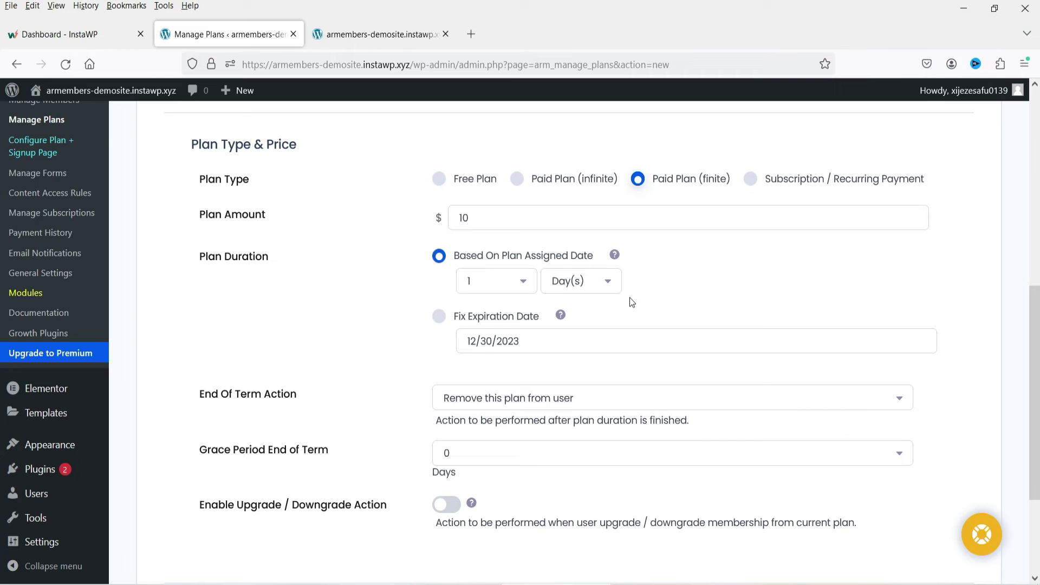
{"action": "left_click", "coordinate": [494, 282]}
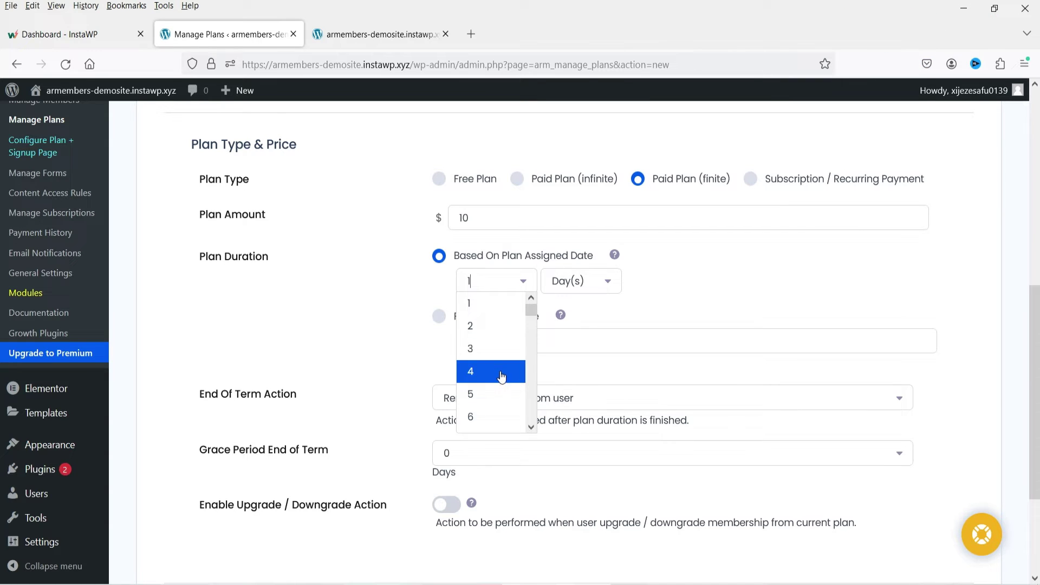
{"action": "scroll", "coordinate": [501, 377], "scroll_direction": "down", "scroll_amount": 3}
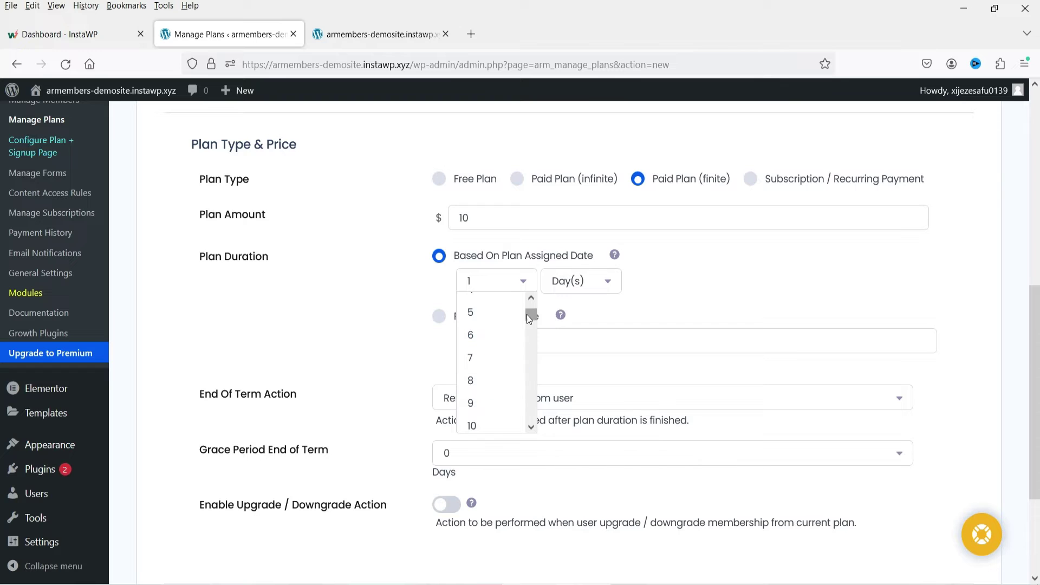
{"action": "scroll", "coordinate": [490, 365], "scroll_direction": "down", "scroll_amount": 3}
{"action": "left_click", "coordinate": [476, 387]}
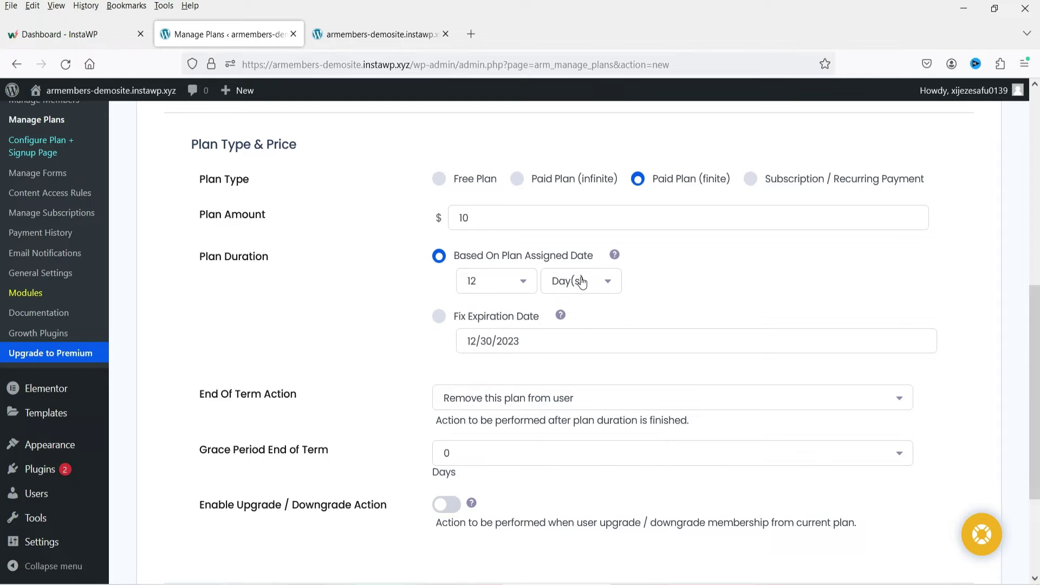
{"action": "left_click", "coordinate": [581, 282]}
{"action": "left_click", "coordinate": [581, 349]}
{"action": "double_click", "coordinate": [542, 219]}
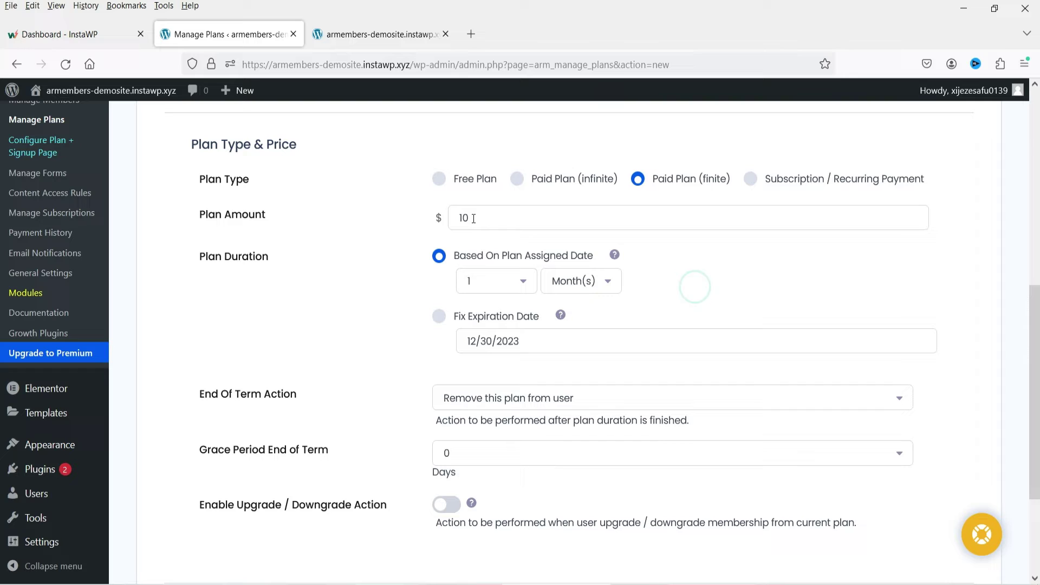
{"action": "left_click", "coordinate": [367, 288]}
Save the Silver plan and return to the plans list
{"action": "scroll", "coordinate": [367, 321], "scroll_direction": "down", "scroll_amount": 3}
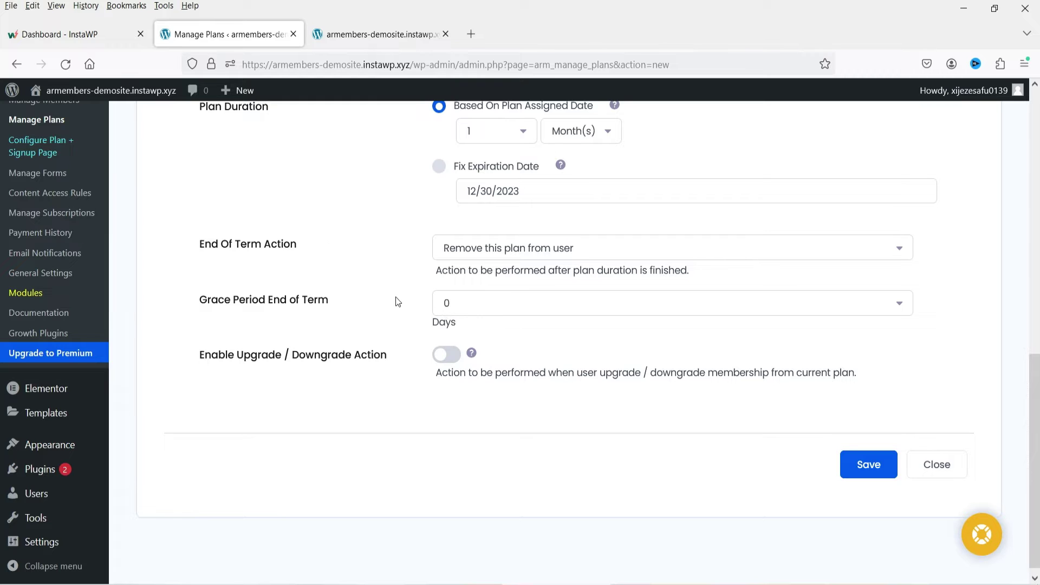
{"action": "scroll", "coordinate": [395, 297], "scroll_direction": "down", "scroll_amount": 1}
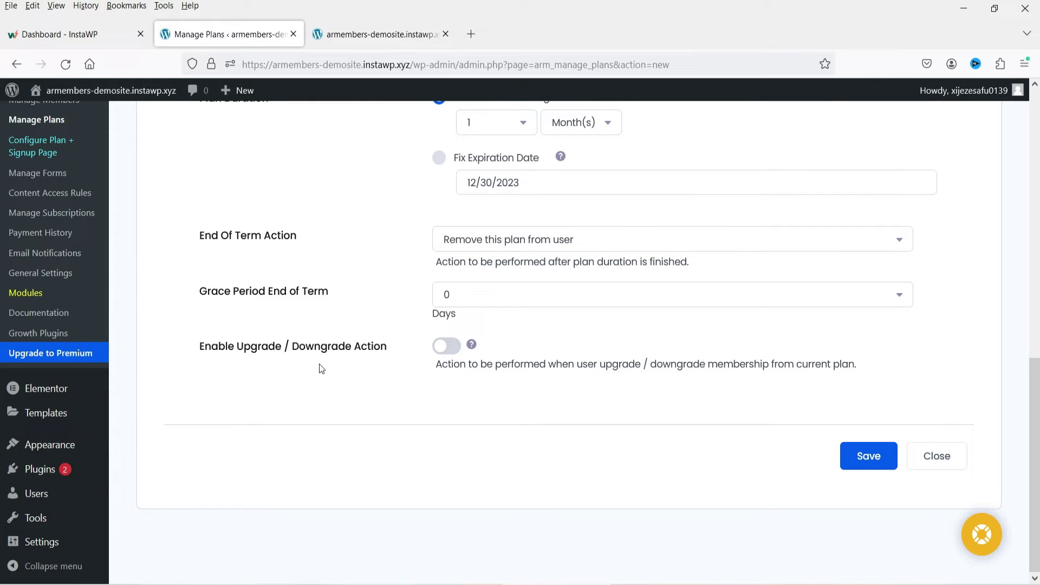
{"action": "left_click", "coordinate": [868, 457]}
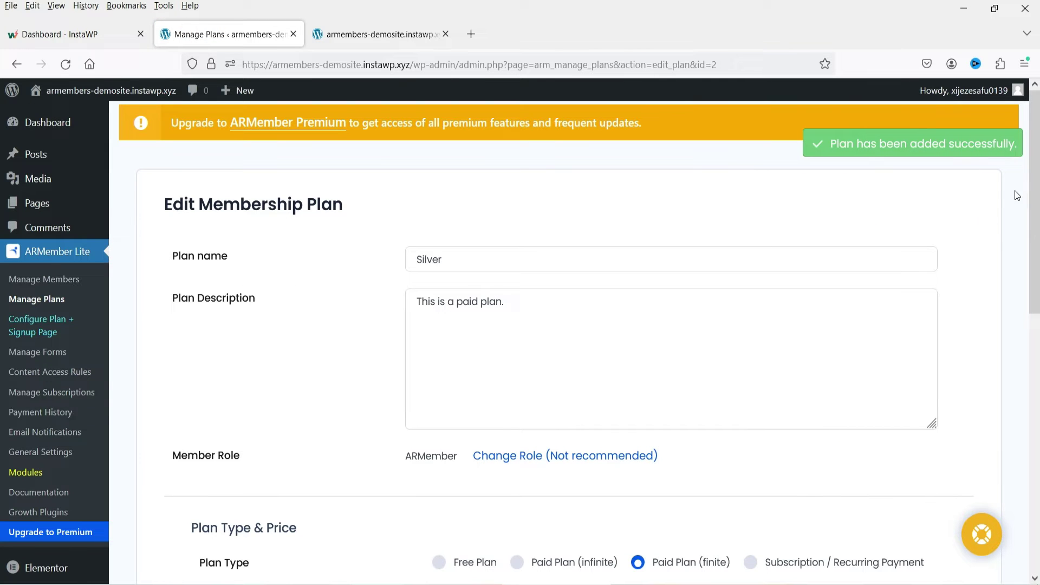
{"action": "scroll", "coordinate": [819, 348], "scroll_direction": "down", "scroll_amount": 10}
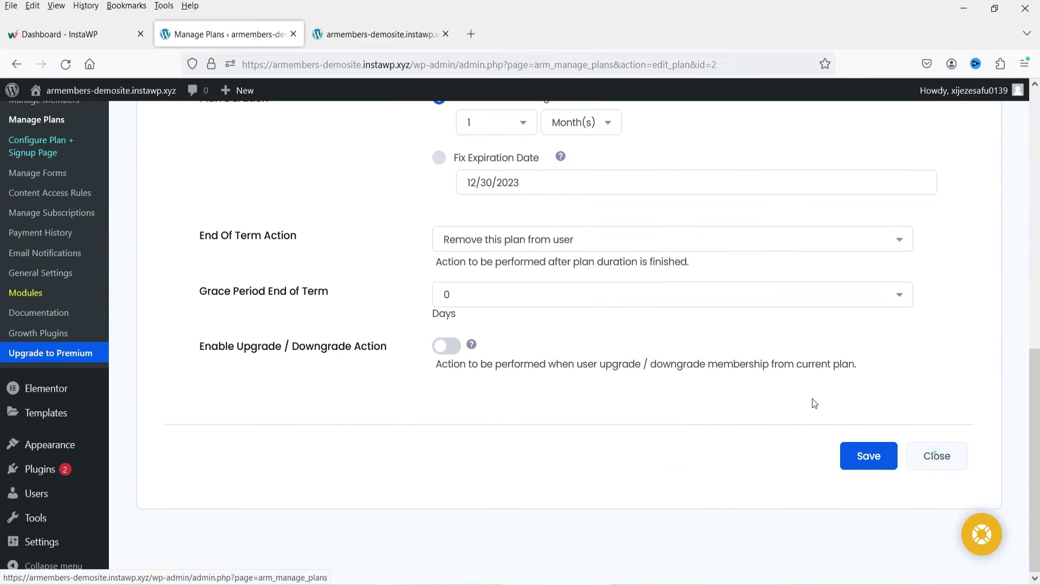
{"action": "left_click", "coordinate": [935, 456]}
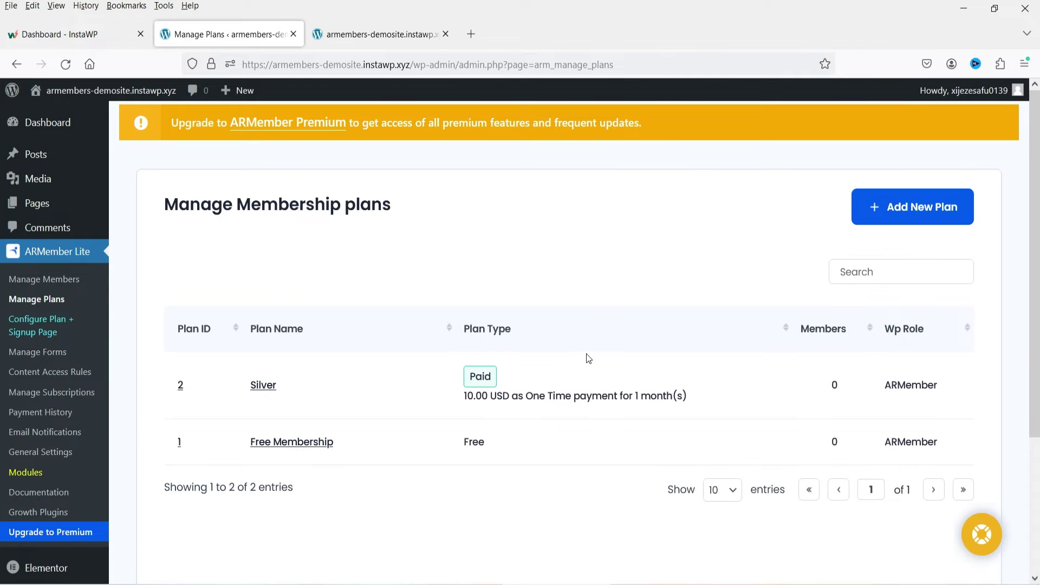
Start a new plan named Gold with a gold membership description
{"action": "left_click", "coordinate": [923, 214]}
{"action": "left_click", "coordinate": [563, 262]}
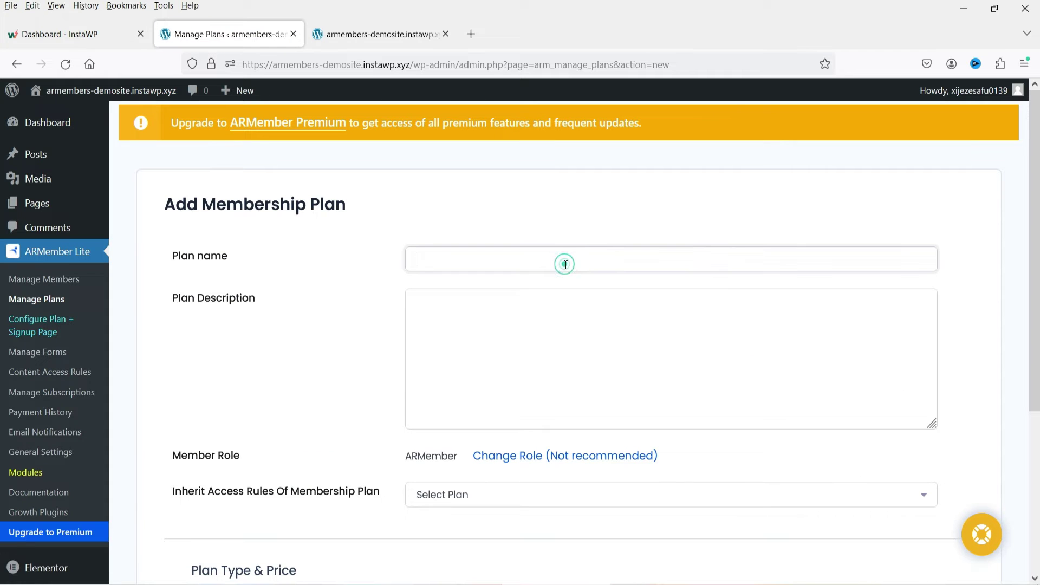
{"action": "type", "text": "Gold"}
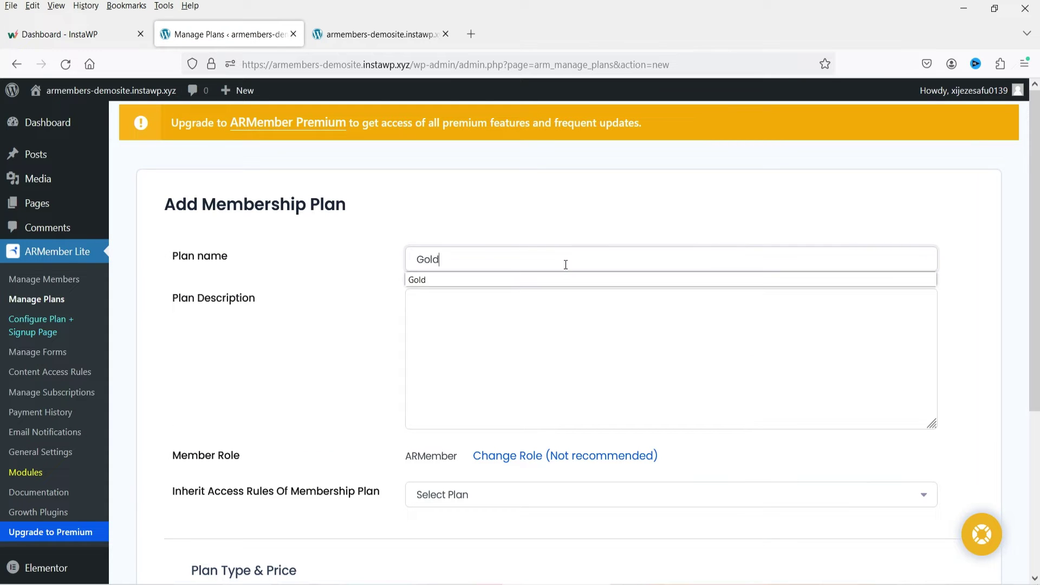
{"action": "left_click", "coordinate": [570, 360]}
{"action": "type", "text": "This"}
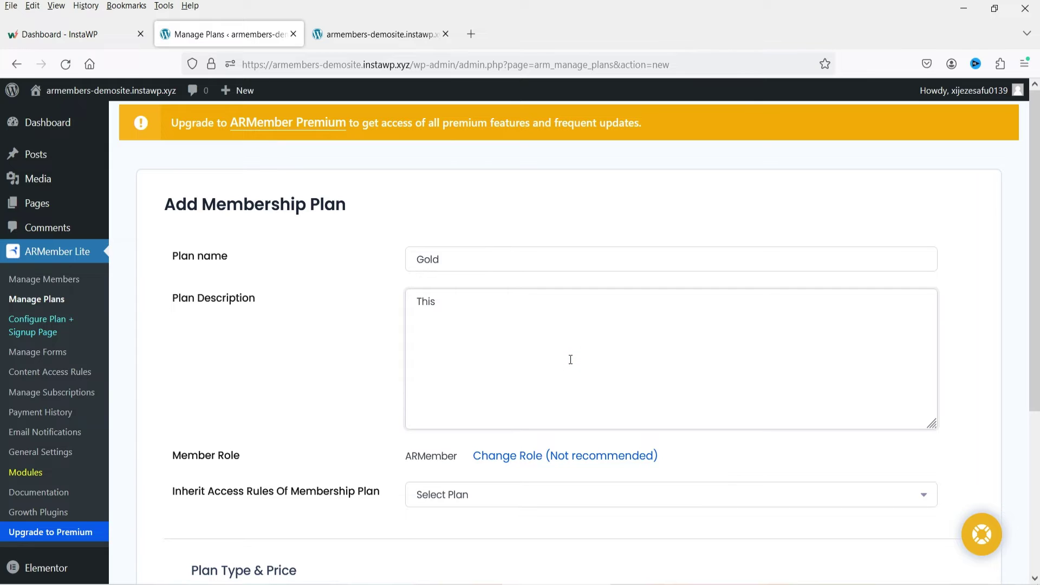
{"action": "type", "text": " a gold membership plan."}
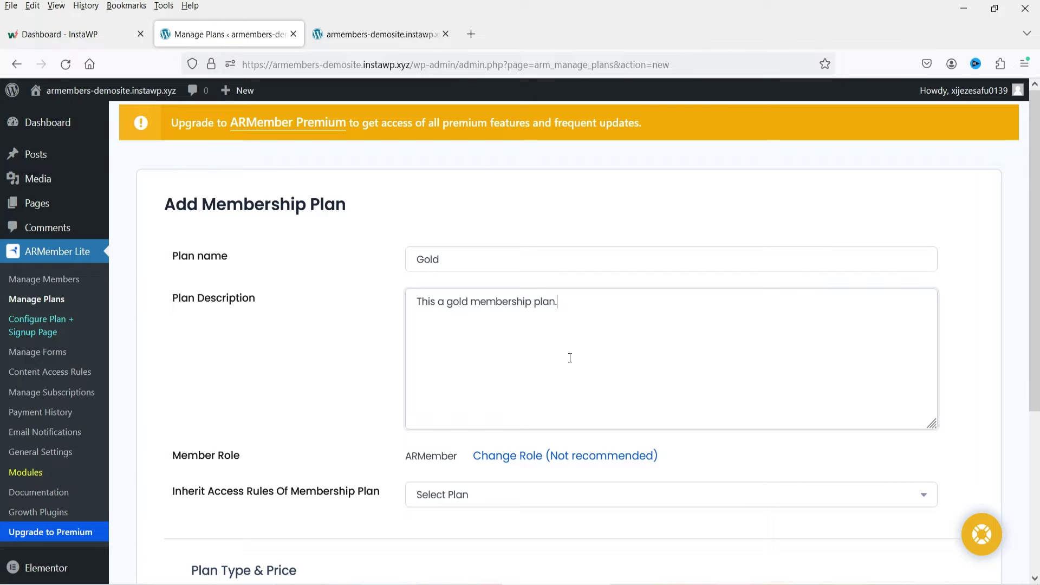
{"action": "scroll", "coordinate": [569, 357], "scroll_direction": "down", "scroll_amount": 2}
{"action": "scroll", "coordinate": [456, 344], "scroll_direction": "down", "scroll_amount": 4}
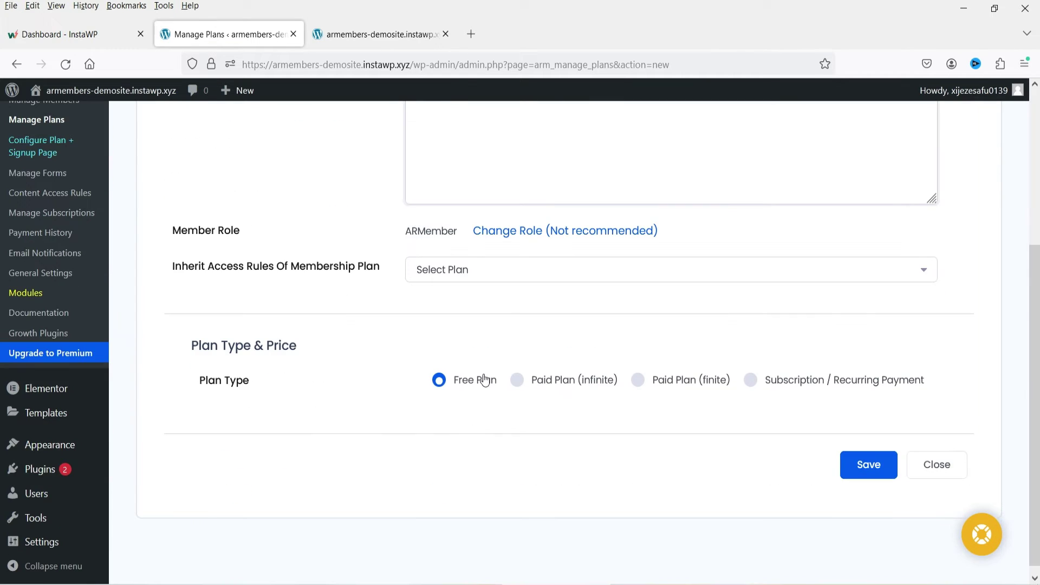
Make Gold a paid infinite plan with amount 20
{"action": "left_click", "coordinate": [517, 381]}
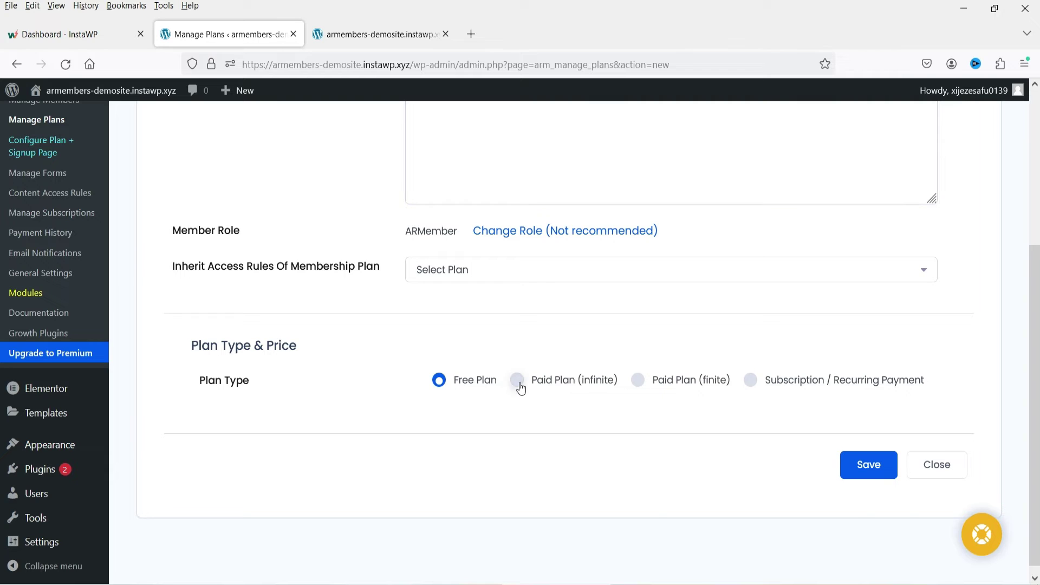
{"action": "left_click", "coordinate": [499, 425]}
{"action": "type", "text": "20"}
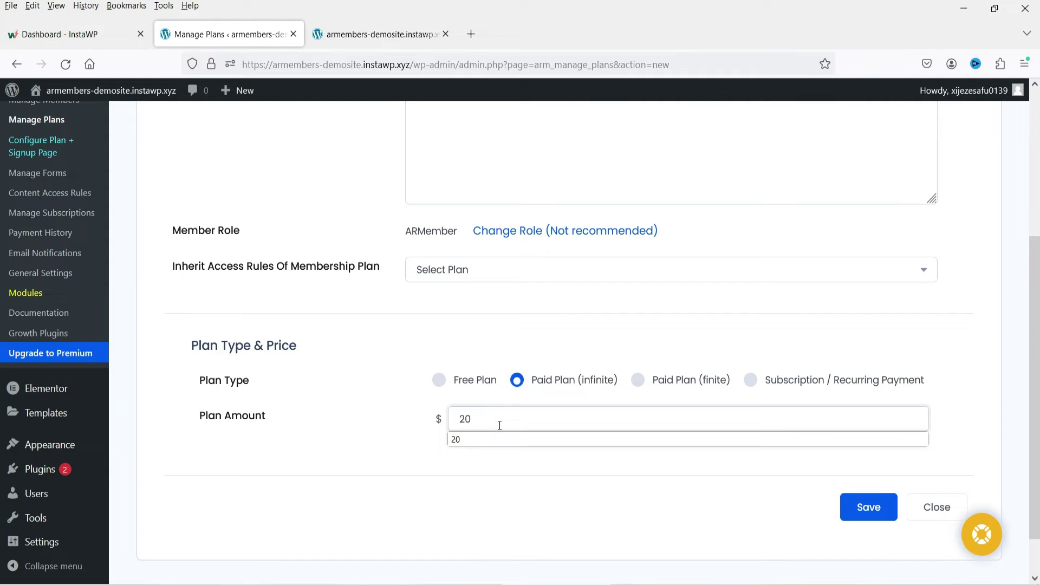
{"action": "left_click", "coordinate": [293, 444]}
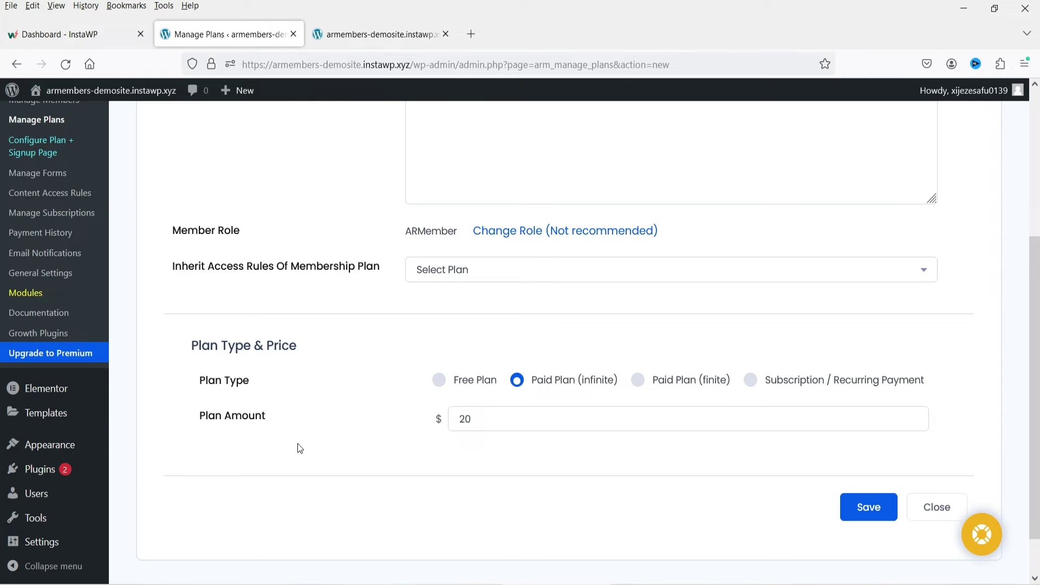
Try the Subscription / Recurring Payment type and review its billing cycle and recurrence choices
{"action": "left_click", "coordinate": [750, 380]}
{"action": "scroll", "coordinate": [886, 362], "scroll_direction": "down", "scroll_amount": 3}
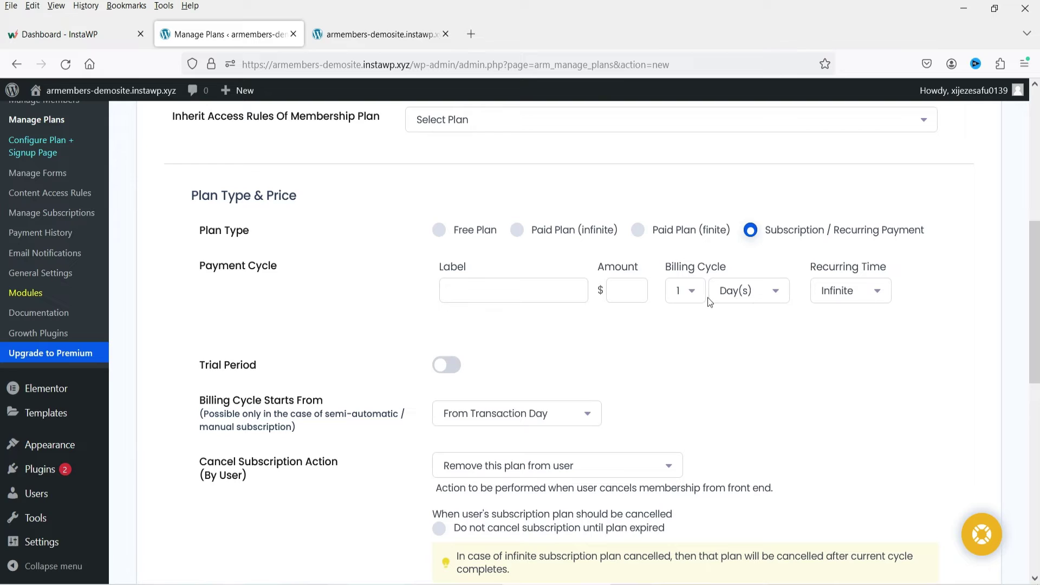
{"action": "left_click", "coordinate": [738, 290]}
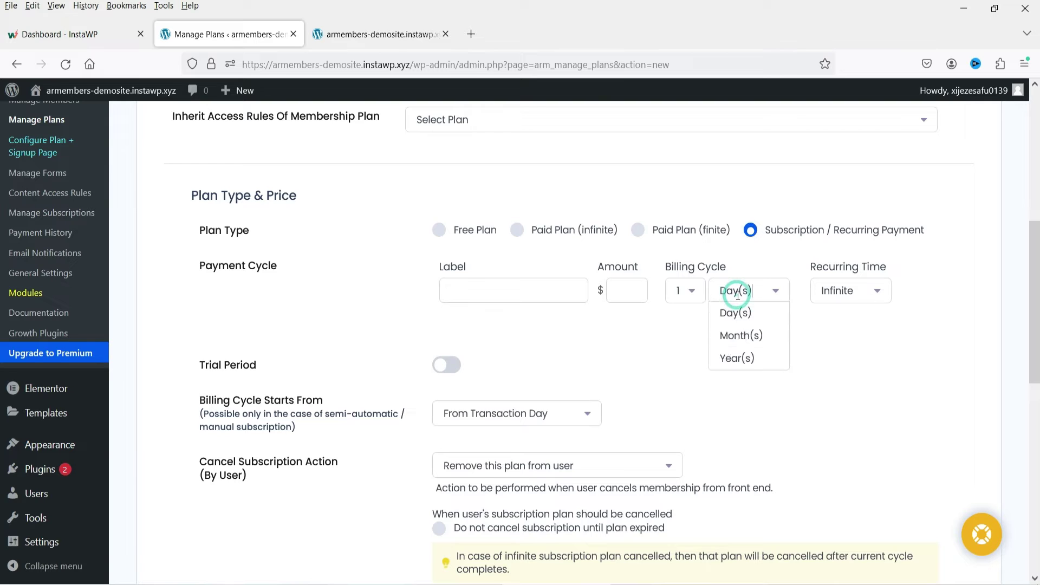
{"action": "left_click", "coordinate": [837, 372]}
{"action": "left_click", "coordinate": [875, 290]}
{"action": "left_click", "coordinate": [945, 345]}
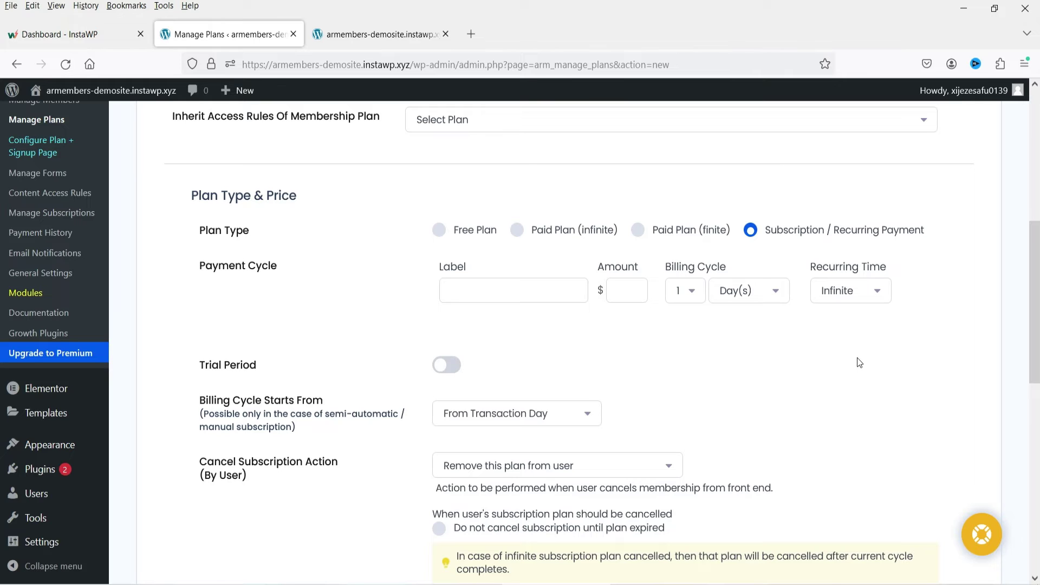
{"action": "scroll", "coordinate": [441, 262], "scroll_direction": "down", "scroll_amount": 3}
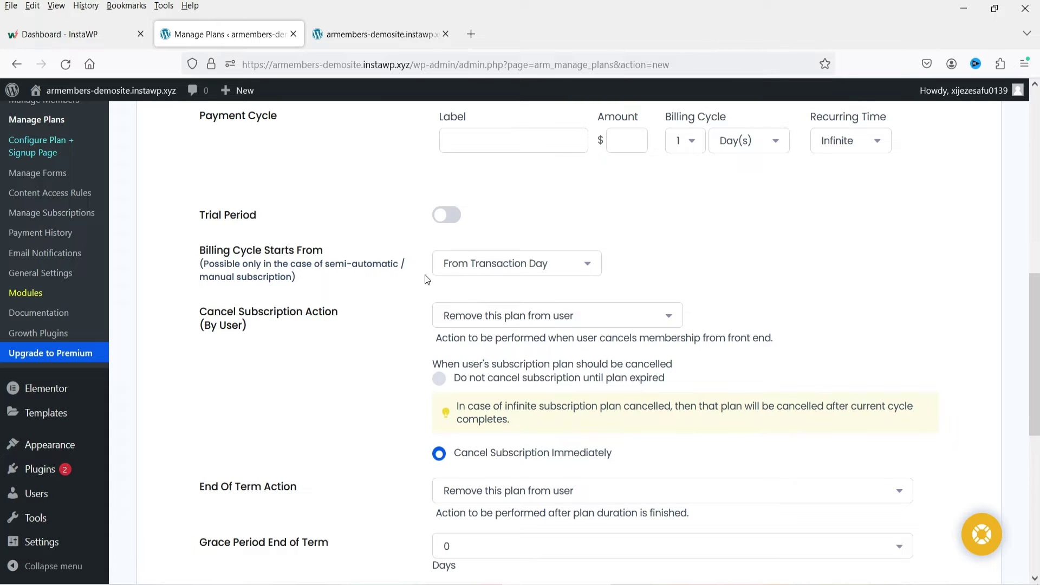
{"action": "scroll", "coordinate": [350, 292], "scroll_direction": "down", "scroll_amount": 1}
{"action": "scroll", "coordinate": [319, 347], "scroll_direction": "down", "scroll_amount": 5}
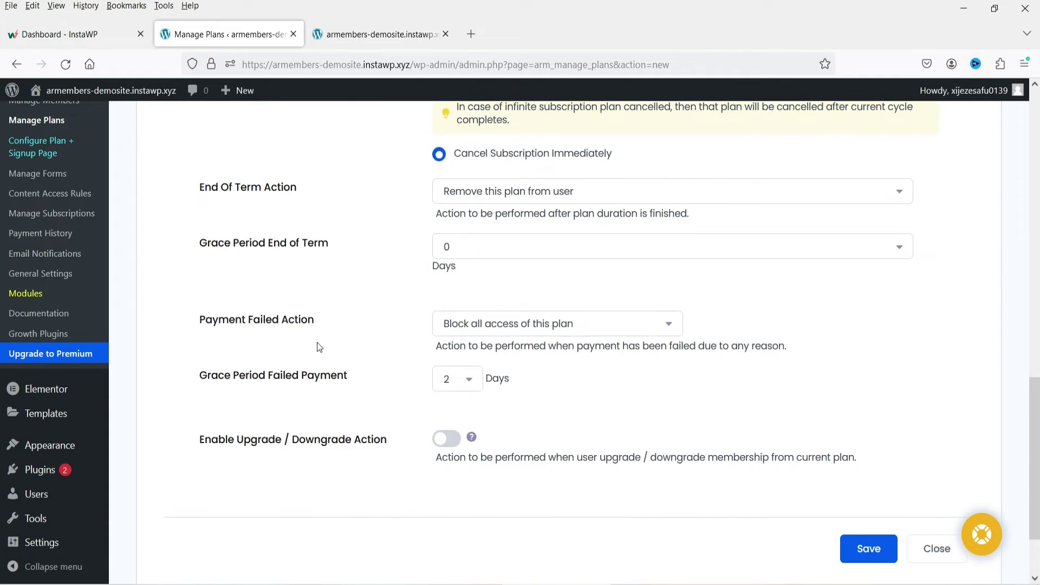
{"action": "scroll", "coordinate": [319, 346], "scroll_direction": "up", "scroll_amount": 11}
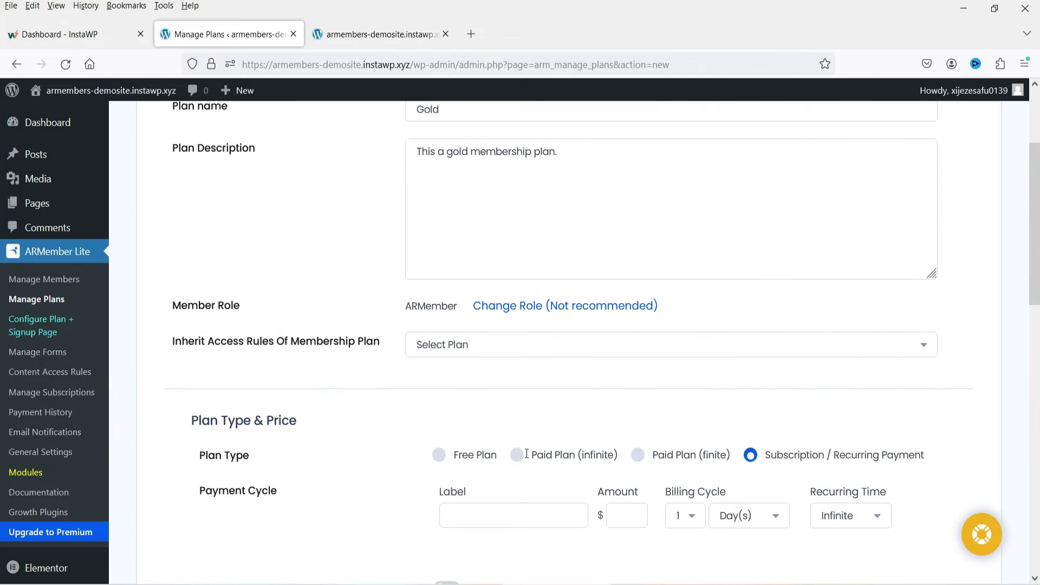
Revert Gold to a one-time paid plan, save it, and close the editor
{"action": "left_click", "coordinate": [527, 453]}
{"action": "scroll", "coordinate": [524, 332], "scroll_direction": "down", "scroll_amount": 3}
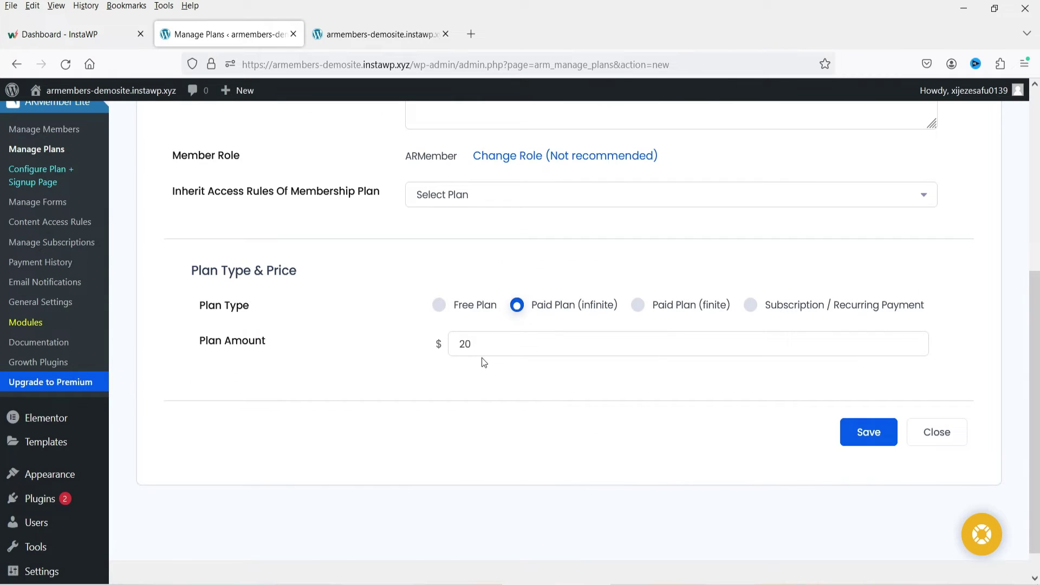
{"action": "left_click", "coordinate": [867, 432]}
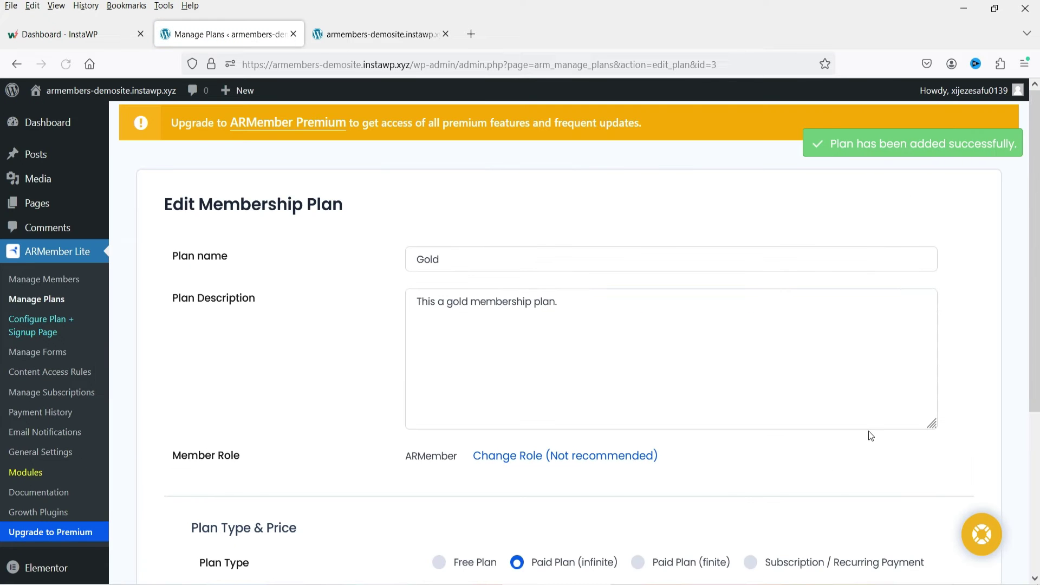
{"action": "scroll", "coordinate": [949, 406], "scroll_direction": "down", "scroll_amount": 4}
{"action": "left_click", "coordinate": [938, 458]}
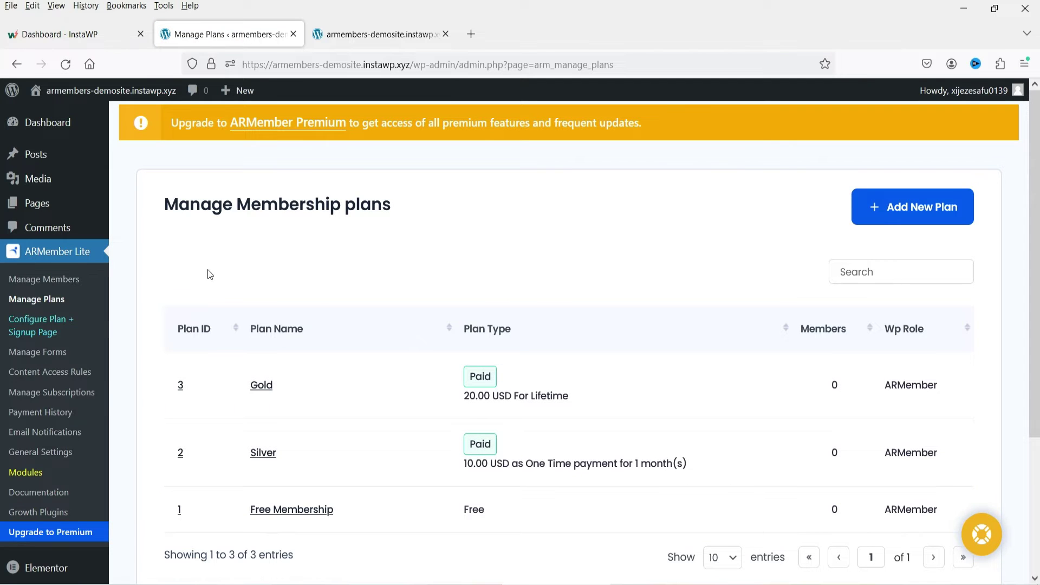
Create a new plan + signup page setup named 'Signup'
{"action": "left_click", "coordinate": [39, 318]}
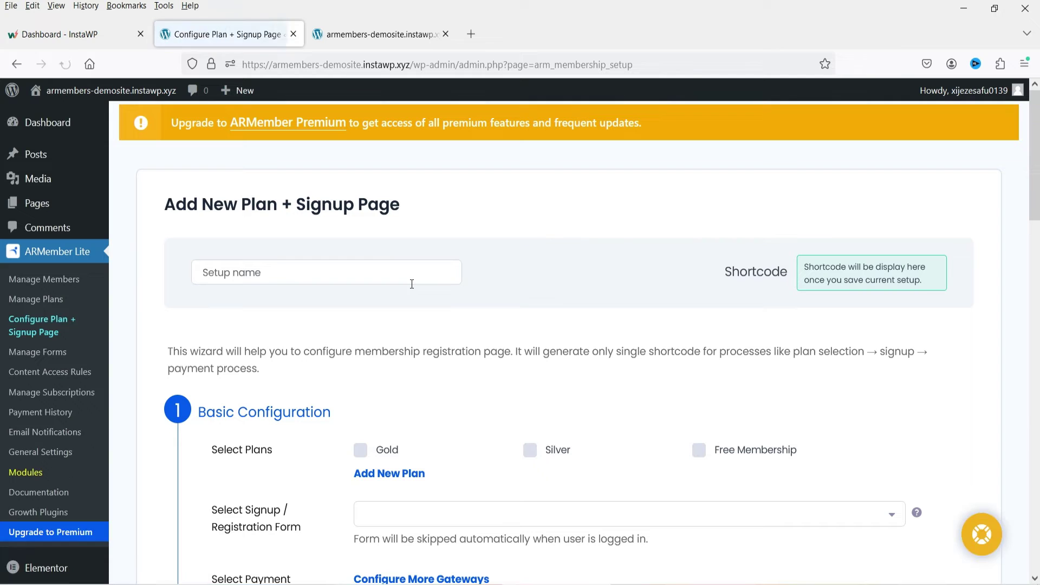
{"action": "left_click", "coordinate": [359, 274]}
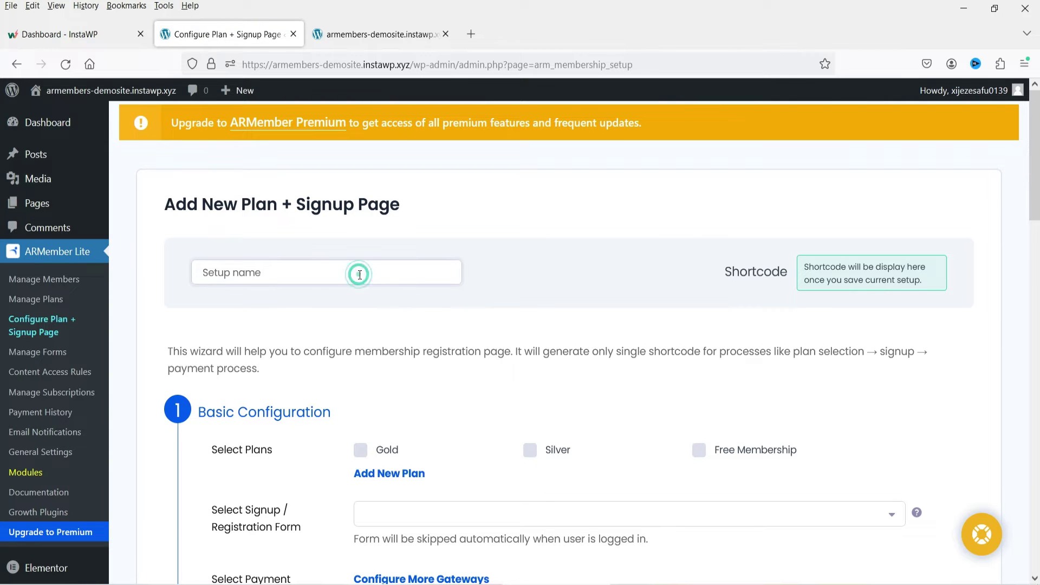
{"action": "type", "text": "Sign"}
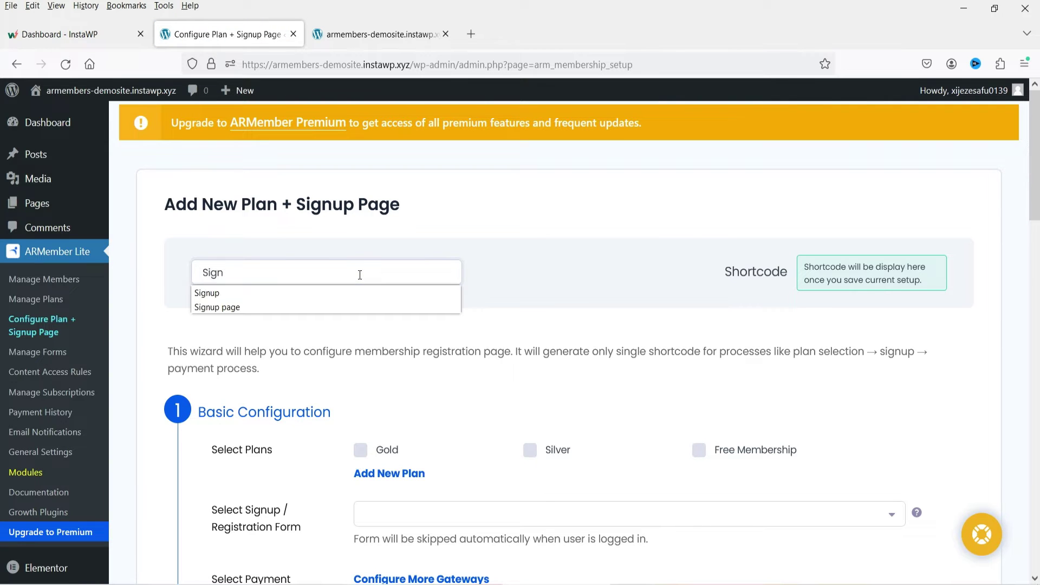
{"action": "left_click", "coordinate": [353, 293]}
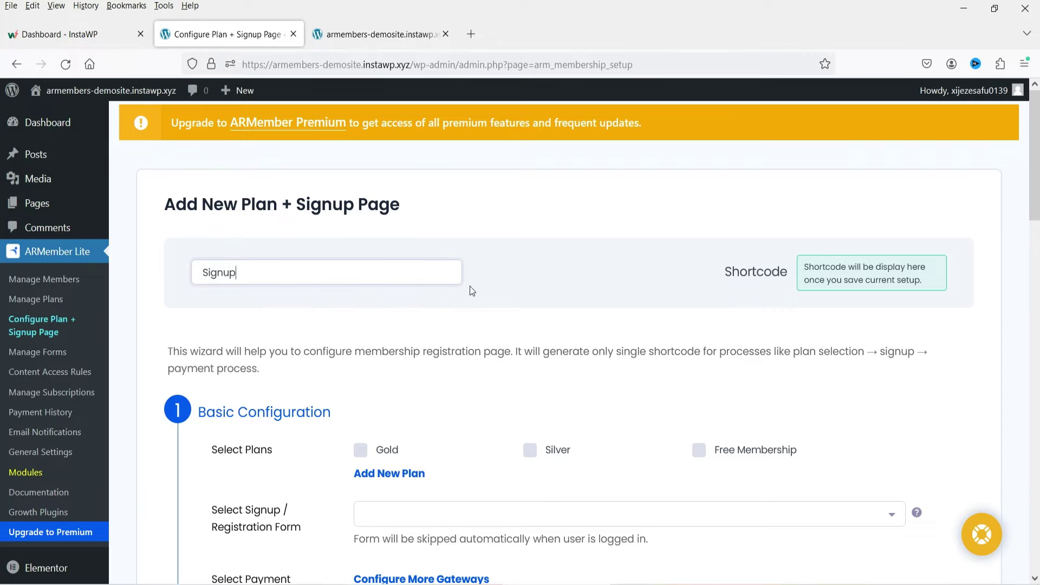
{"action": "scroll", "coordinate": [469, 287], "scroll_direction": "down", "scroll_amount": 4}
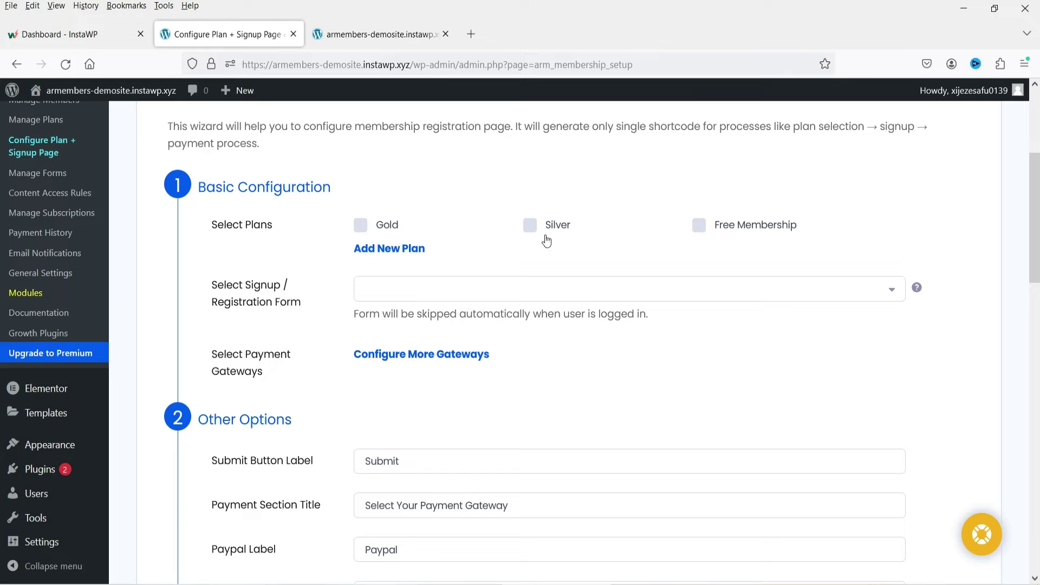
Tick Gold, Silver and Free Membership, and choose the Please Signup registration form
{"action": "left_click", "coordinate": [360, 225]}
{"action": "left_click", "coordinate": [530, 225]}
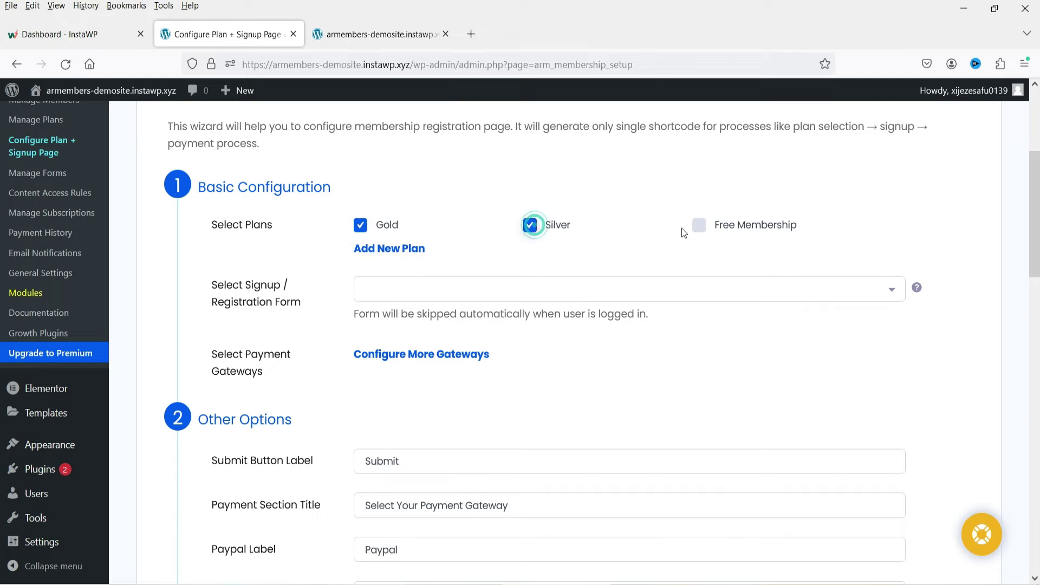
{"action": "left_click", "coordinate": [699, 225]}
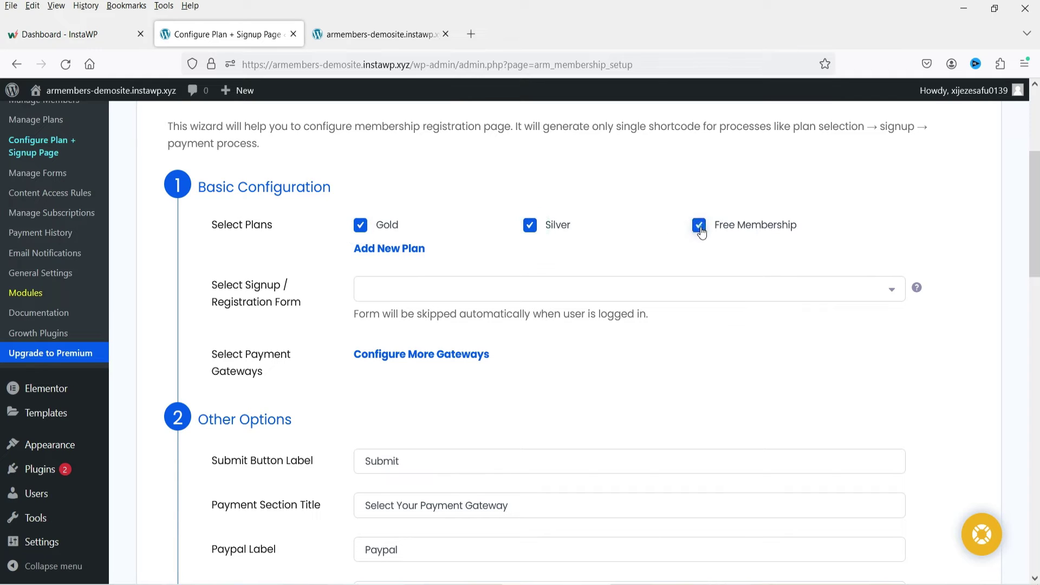
{"action": "left_click", "coordinate": [438, 291]}
{"action": "left_click", "coordinate": [434, 335]}
{"action": "right_click", "coordinate": [51, 173]}
{"action": "key", "text": "Escape"}
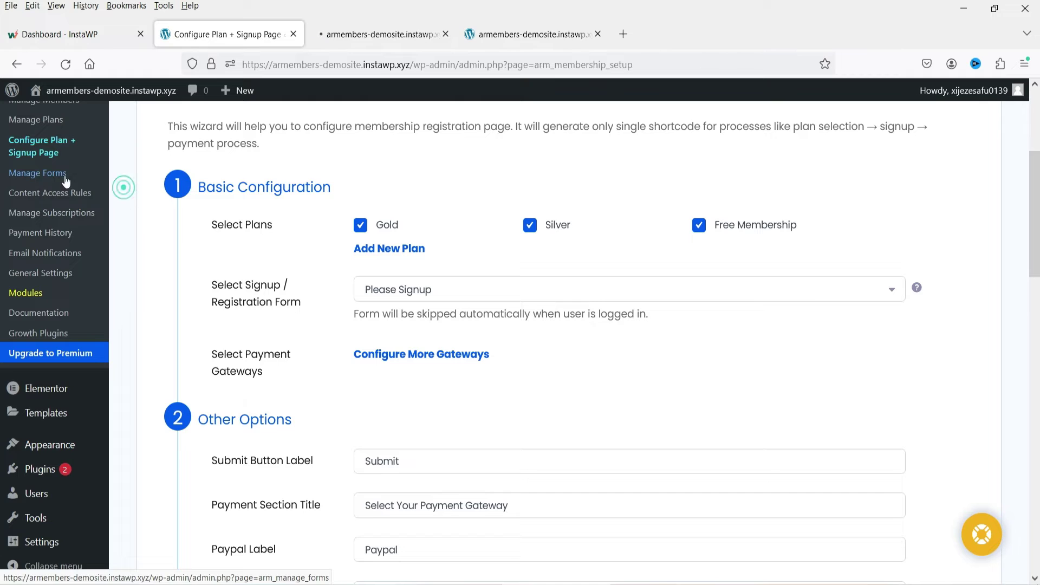
{"action": "middle_click", "coordinate": [47, 175]}
{"action": "left_click", "coordinate": [351, 35]}
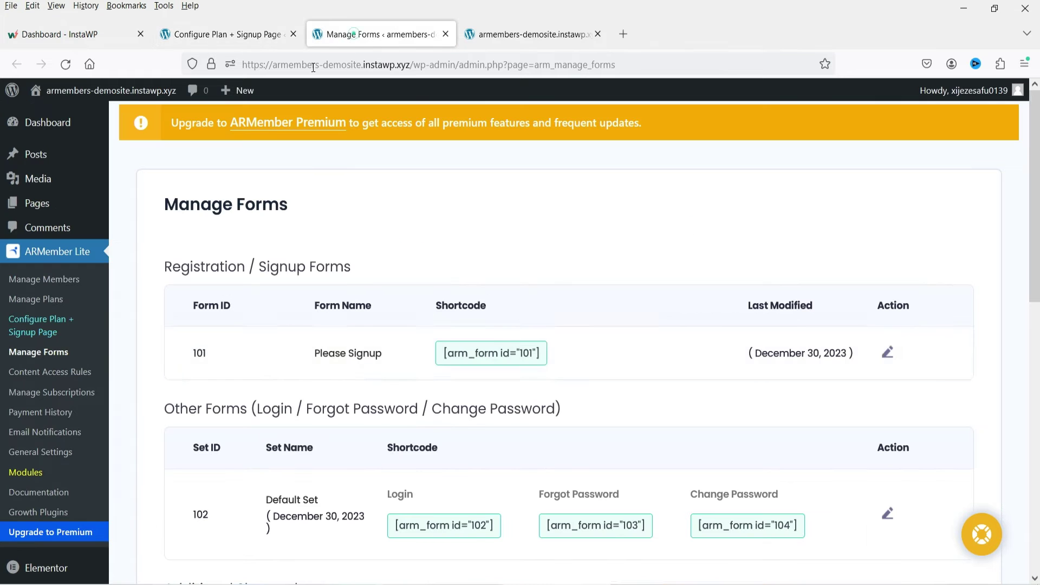
{"action": "left_click", "coordinate": [335, 359]}
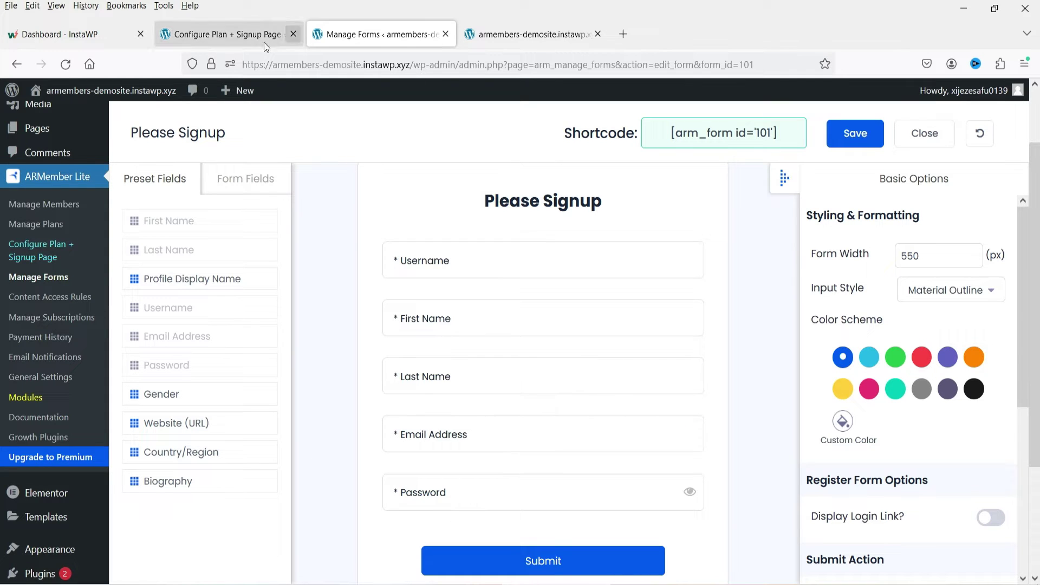
{"action": "left_click", "coordinate": [38, 276]}
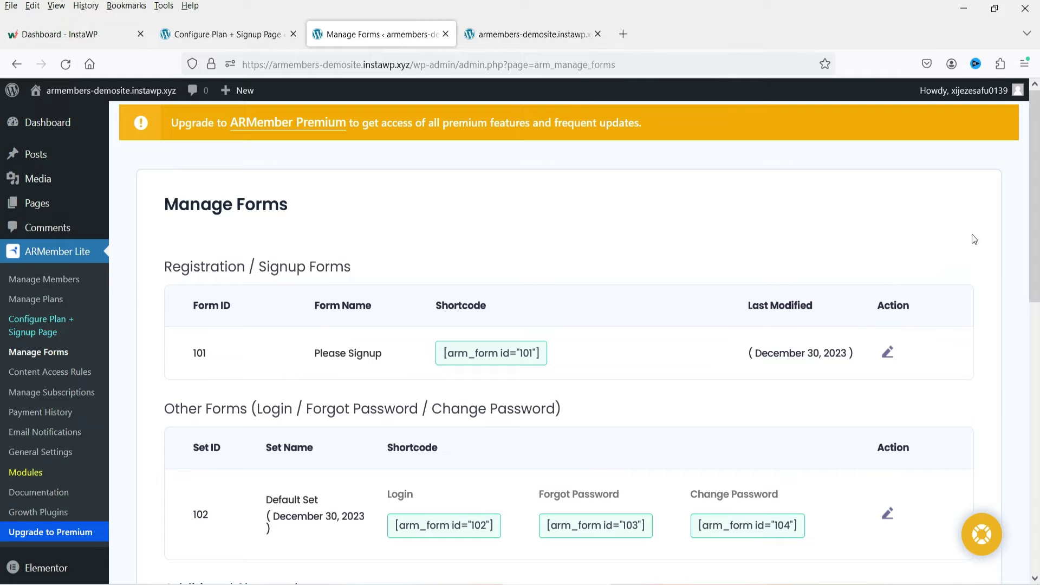
{"action": "left_click", "coordinate": [242, 35]}
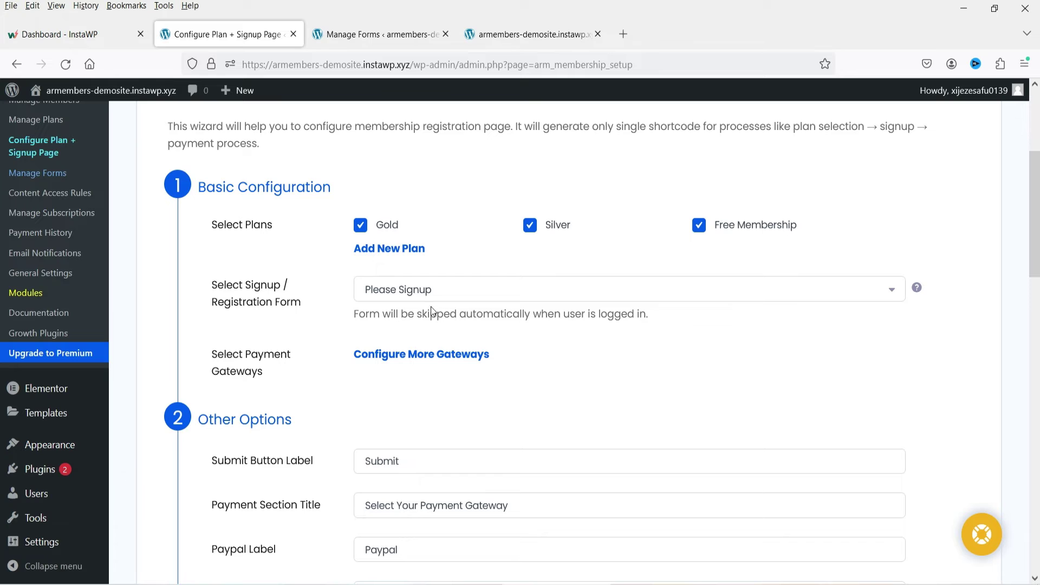
Open the Configure More Gateways payment settings in a new browser tab
{"action": "scroll", "coordinate": [580, 313], "scroll_direction": "down", "scroll_amount": 5}
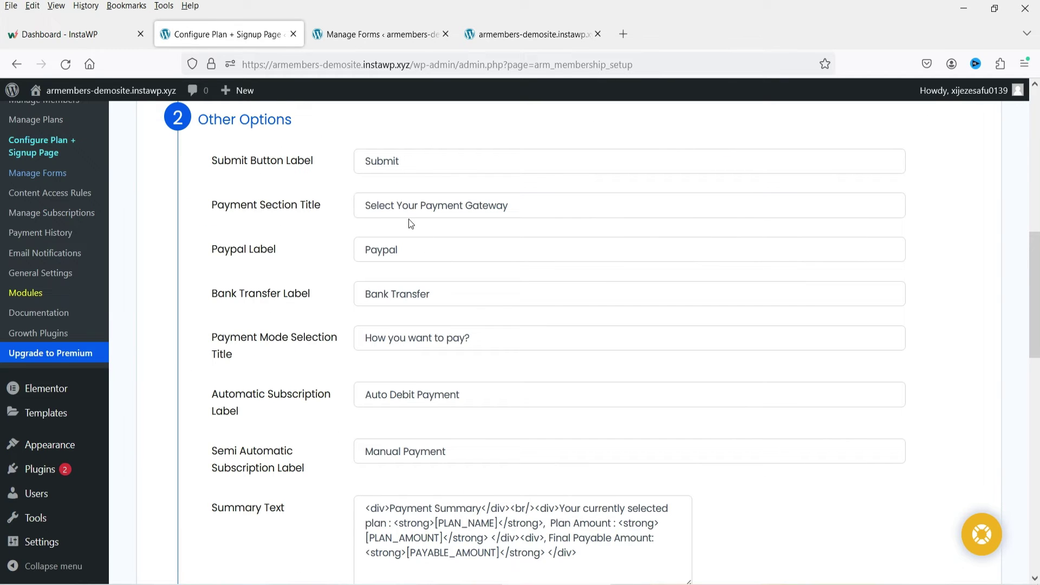
{"action": "scroll", "coordinate": [407, 222], "scroll_direction": "down", "scroll_amount": 1}
{"action": "scroll", "coordinate": [292, 266], "scroll_direction": "up", "scroll_amount": 5}
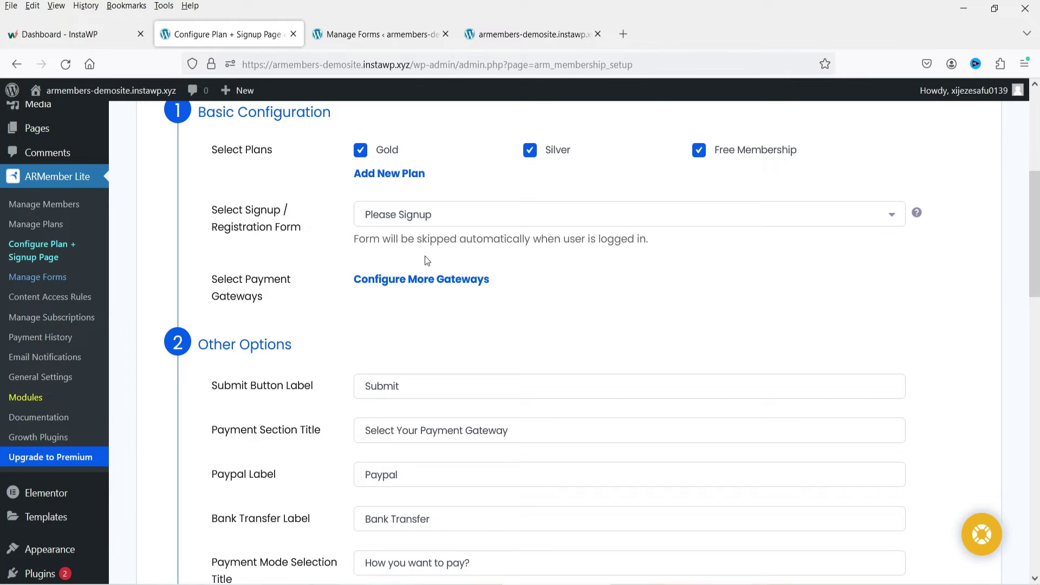
{"action": "right_click", "coordinate": [412, 284]}
{"action": "left_click", "coordinate": [463, 300]}
Enable PayPal and enter the merchant e-mail and the sandbox API username, password and signature
{"action": "left_click", "coordinate": [402, 38]}
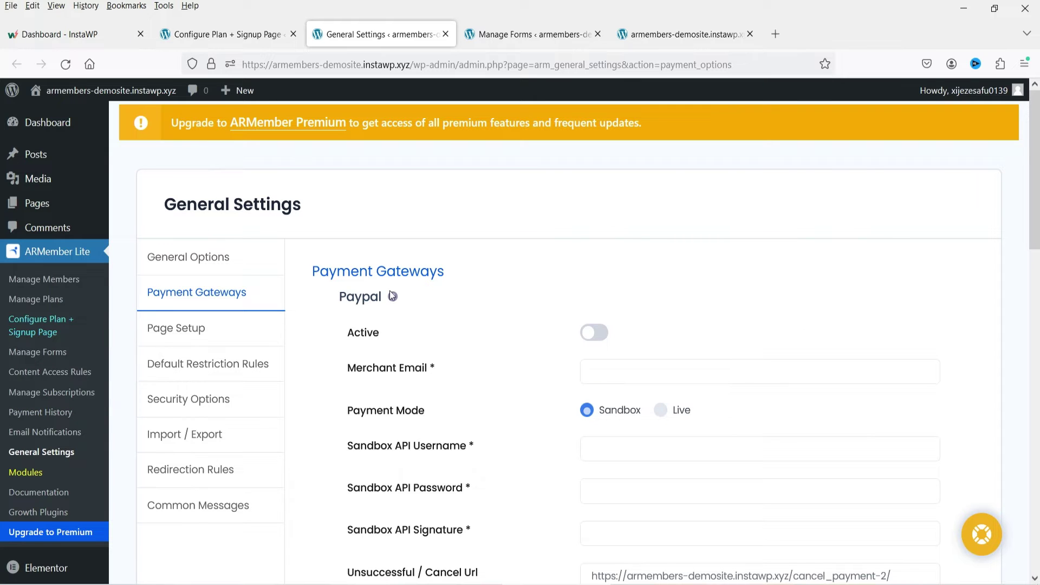
{"action": "scroll", "coordinate": [392, 296], "scroll_direction": "down", "scroll_amount": 10}
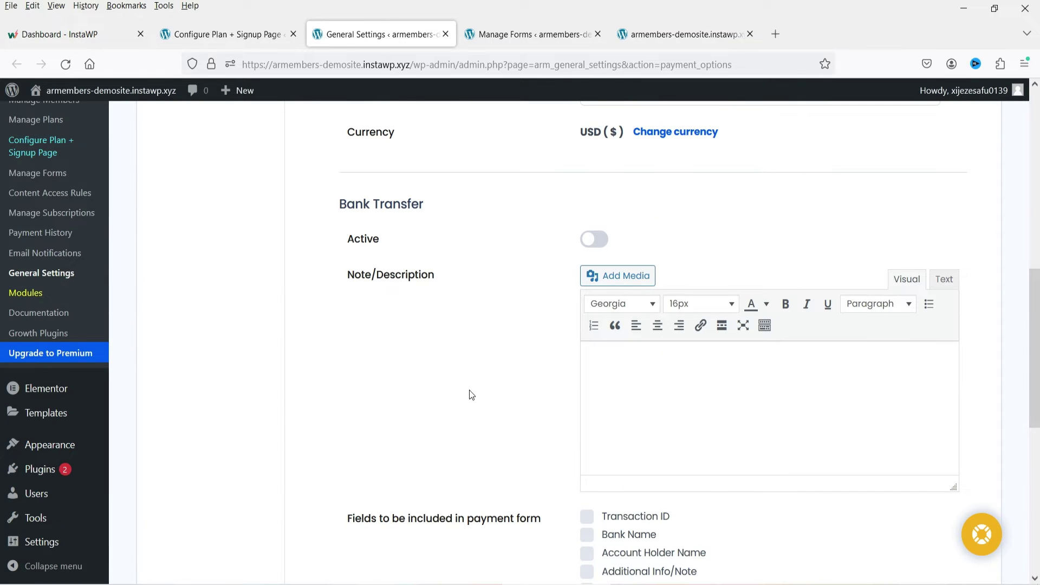
{"action": "scroll", "coordinate": [470, 391], "scroll_direction": "up", "scroll_amount": 10}
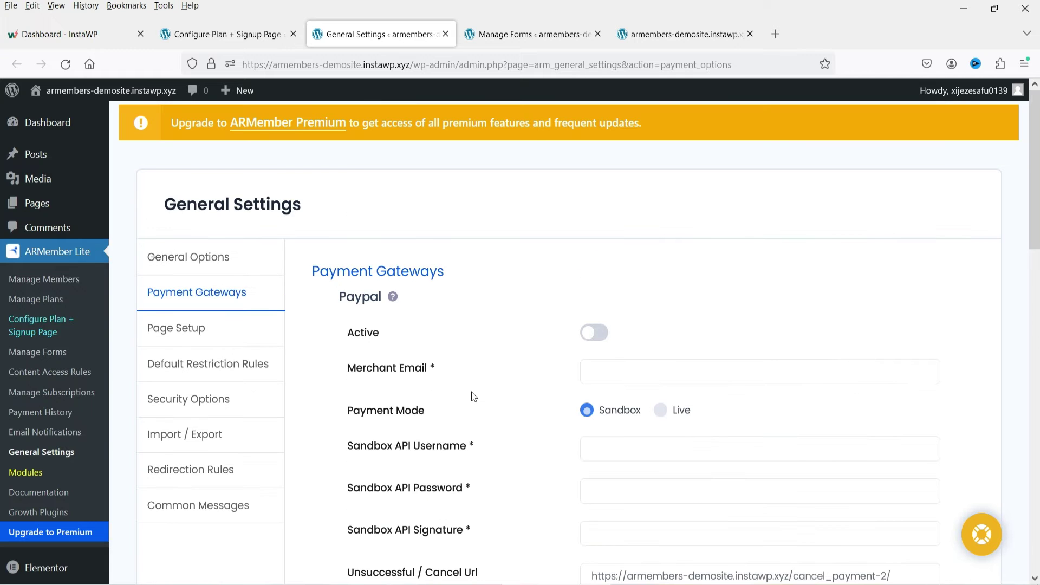
{"action": "scroll", "coordinate": [472, 391], "scroll_direction": "down", "scroll_amount": 5}
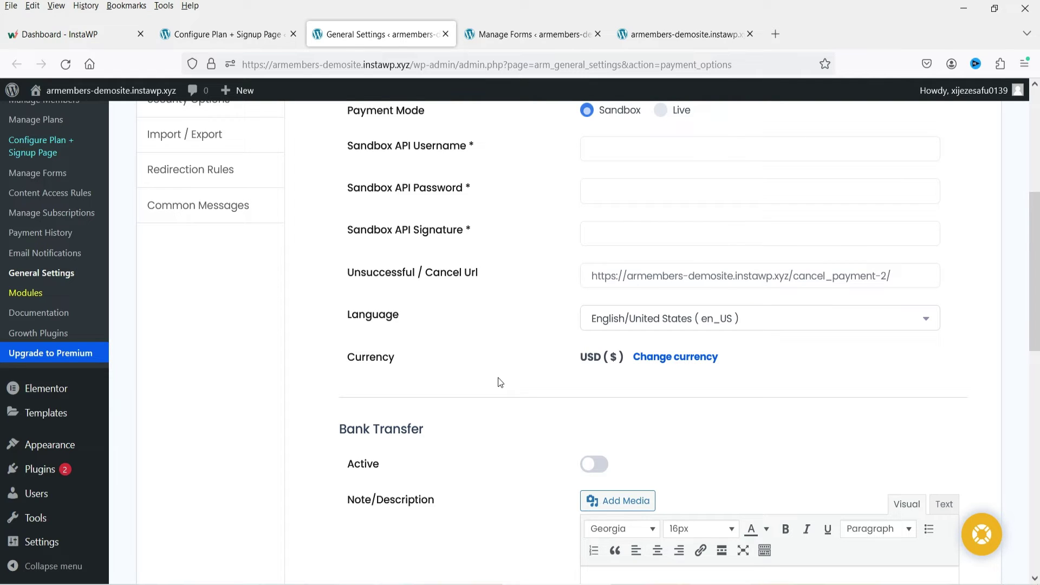
{"action": "scroll", "coordinate": [500, 383], "scroll_direction": "up", "scroll_amount": 3}
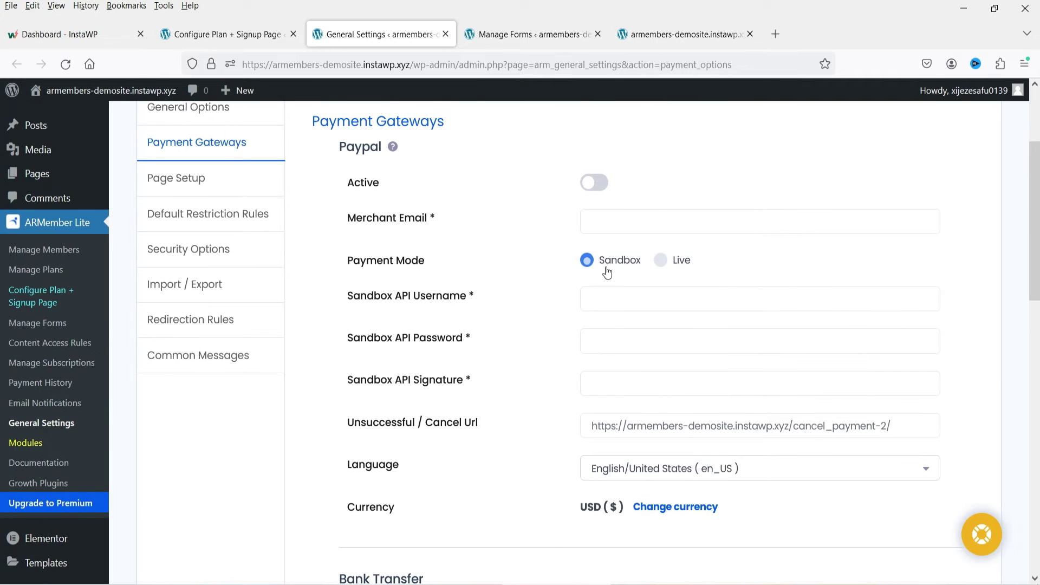
{"action": "left_click", "coordinate": [597, 188]}
{"action": "left_click", "coordinate": [603, 219]}
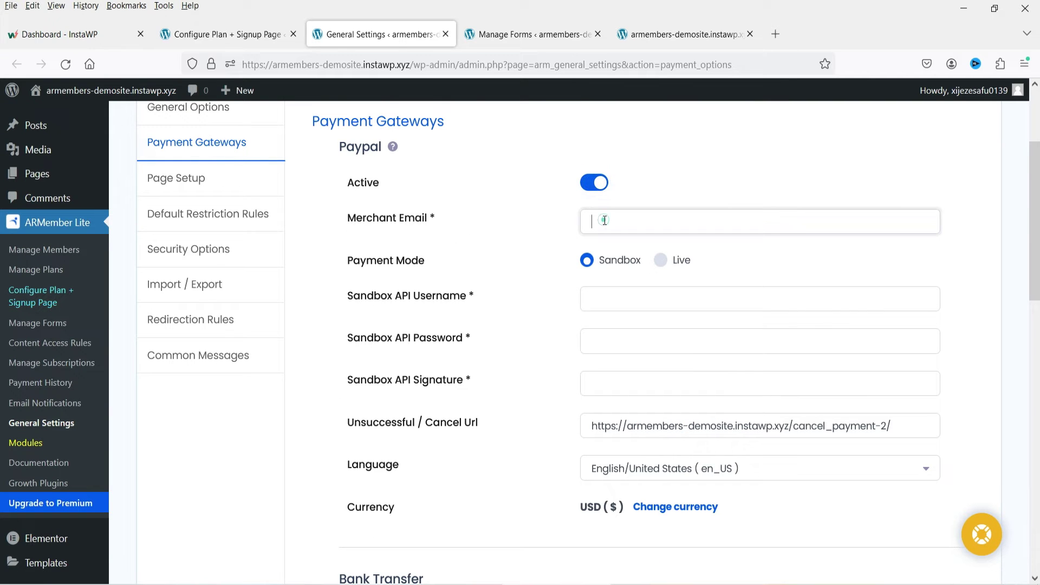
{"action": "left_click", "coordinate": [643, 302]}
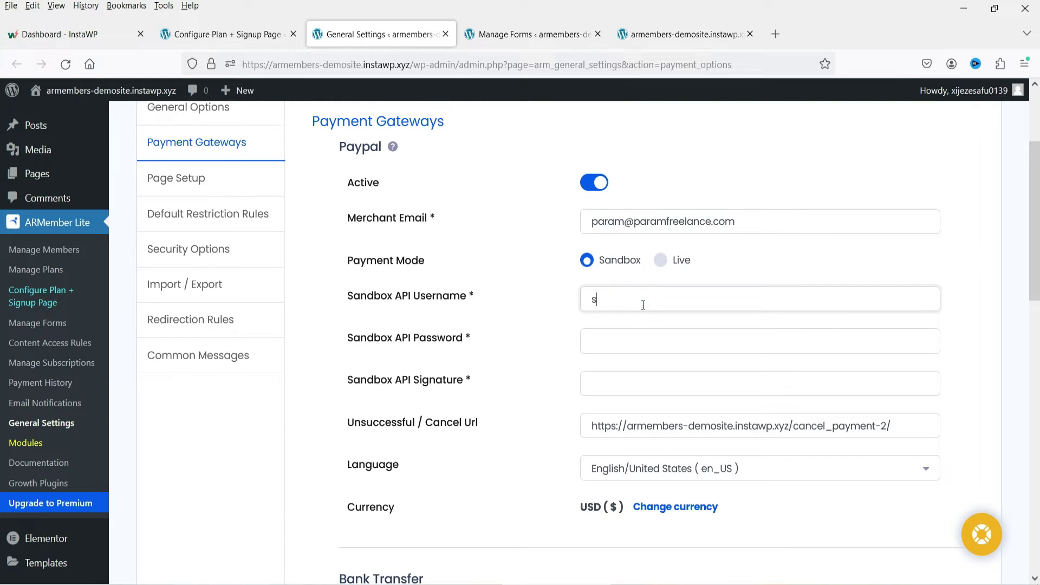
{"action": "left_click", "coordinate": [607, 345]}
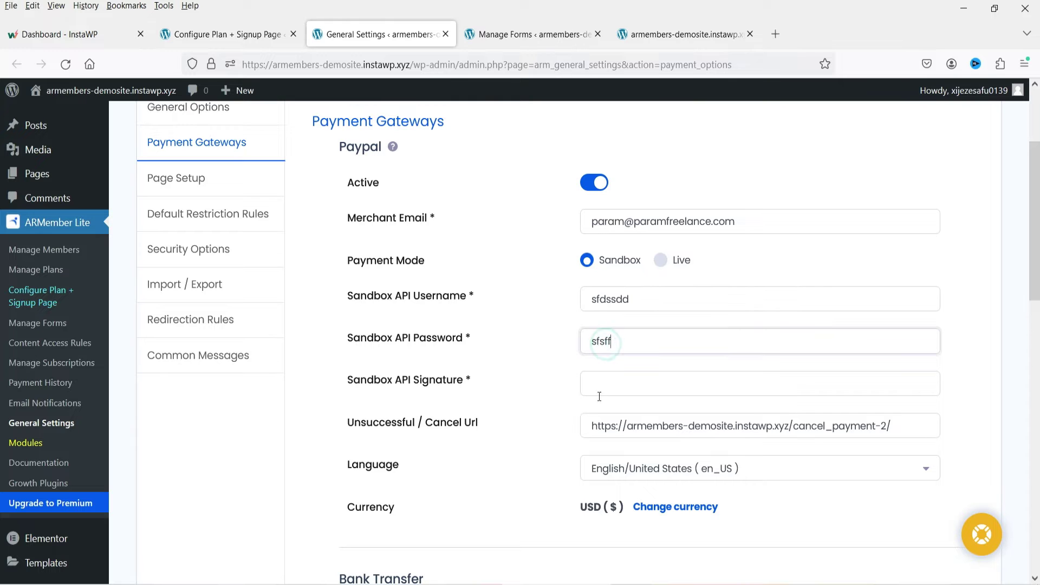
{"action": "left_click", "coordinate": [607, 387]}
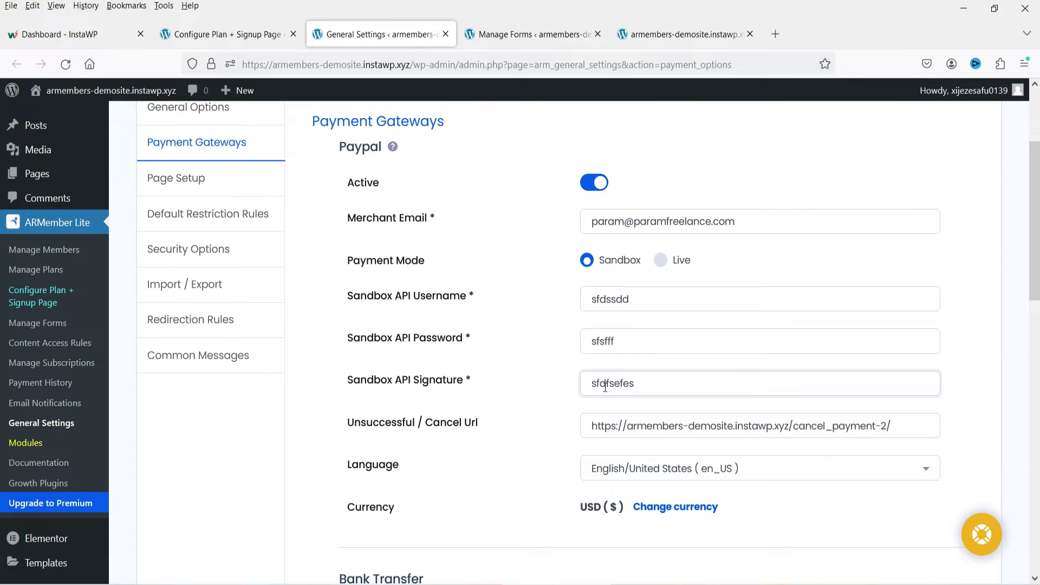
{"action": "left_click", "coordinate": [524, 355]}
Activate the Bank Transfer gateway with the note 'Deposit in bank account'
{"action": "scroll", "coordinate": [536, 325], "scroll_direction": "down", "scroll_amount": 2}
{"action": "scroll", "coordinate": [546, 327], "scroll_direction": "down", "scroll_amount": 5}
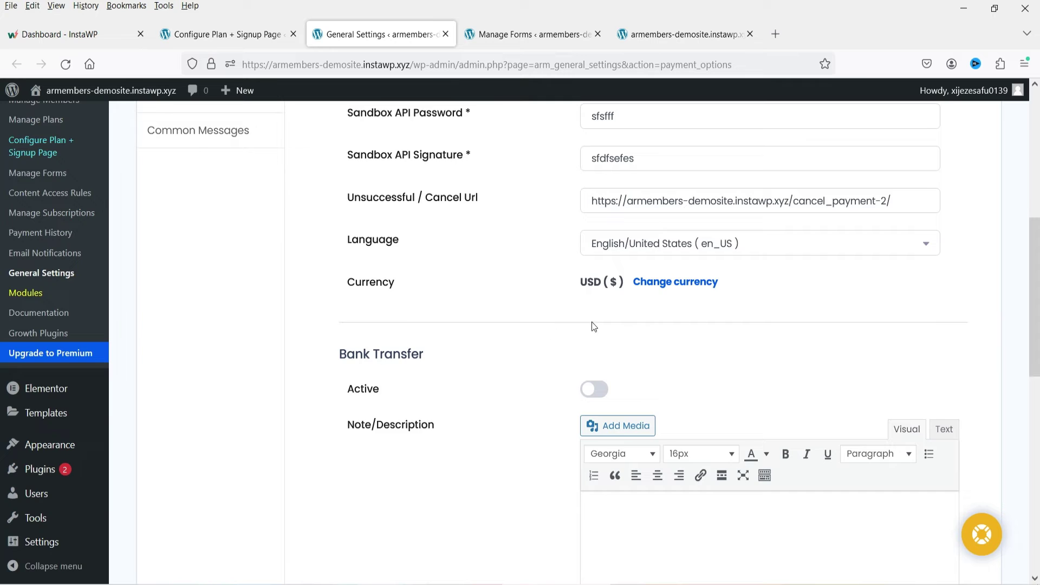
{"action": "scroll", "coordinate": [591, 325], "scroll_direction": "up", "scroll_amount": 5}
{"action": "scroll", "coordinate": [547, 255], "scroll_direction": "down", "scroll_amount": 4}
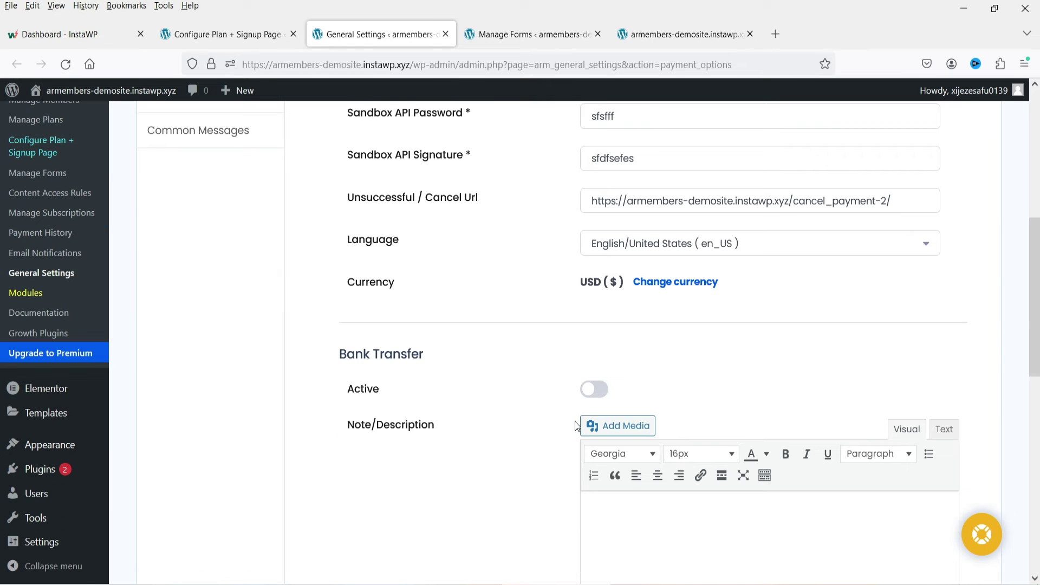
{"action": "left_click", "coordinate": [595, 391]}
{"action": "scroll", "coordinate": [618, 287], "scroll_direction": "down", "scroll_amount": 4}
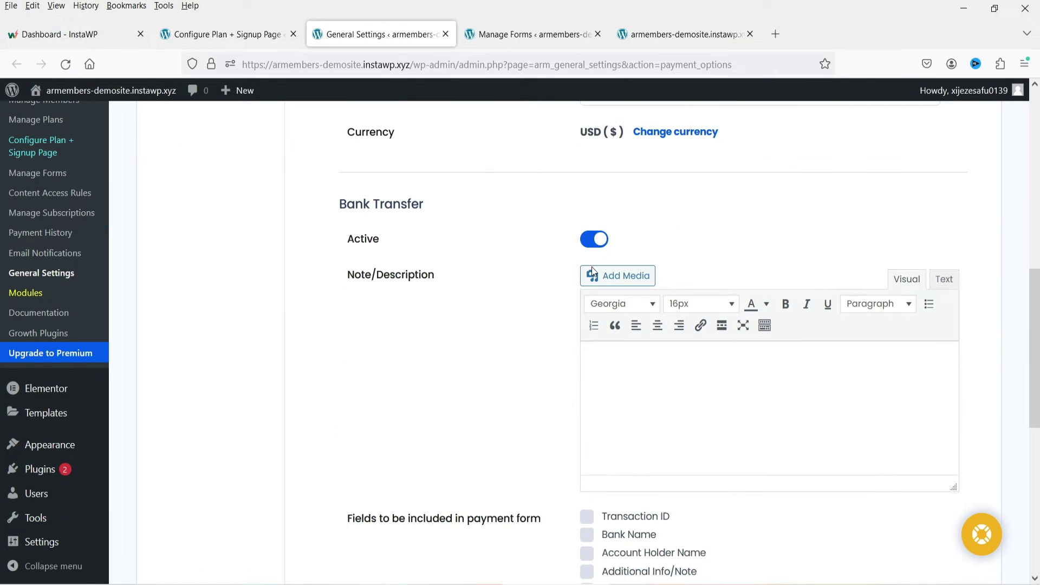
{"action": "left_click", "coordinate": [750, 406]}
{"action": "type", "text": "Deposit in bank account"}
Collect Transaction ID, Bank Name and Account Holder Name, then save the gateway settings
{"action": "scroll", "coordinate": [719, 406], "scroll_direction": "down", "scroll_amount": 5}
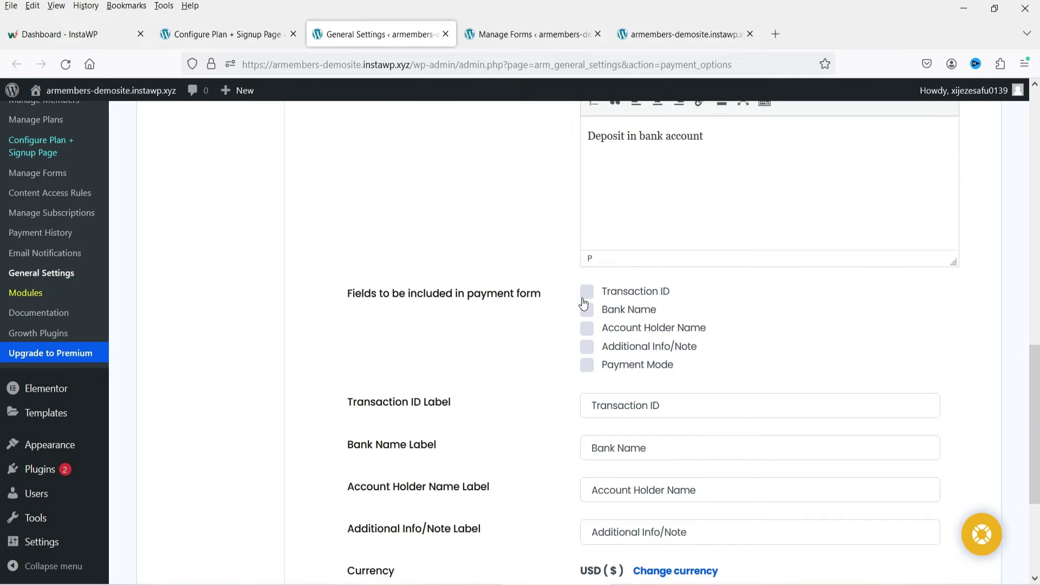
{"action": "left_click", "coordinate": [585, 292]}
{"action": "left_click", "coordinate": [585, 309]}
{"action": "left_click", "coordinate": [587, 328]}
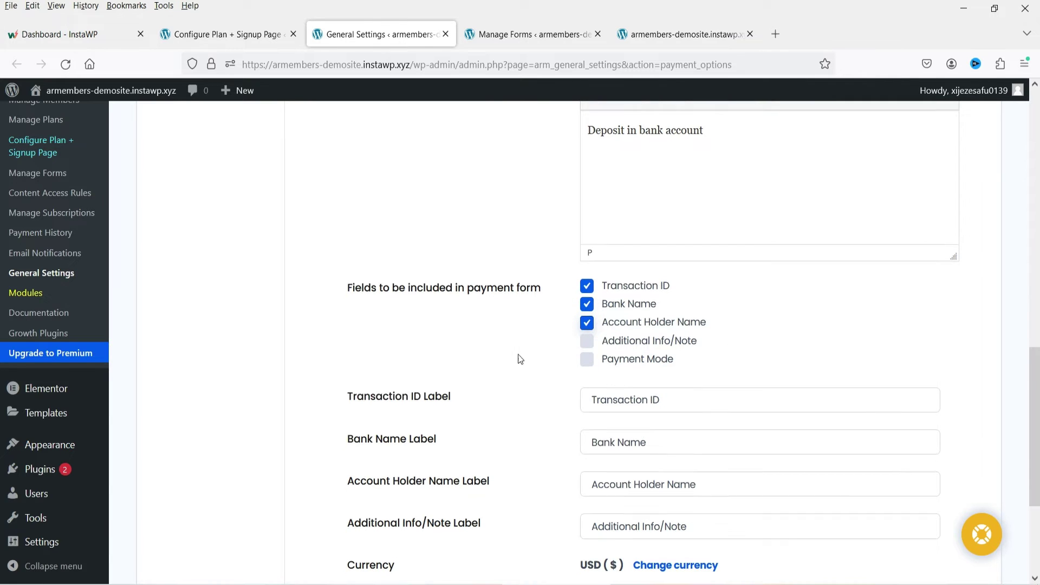
{"action": "scroll", "coordinate": [487, 325], "scroll_direction": "down", "scroll_amount": 4}
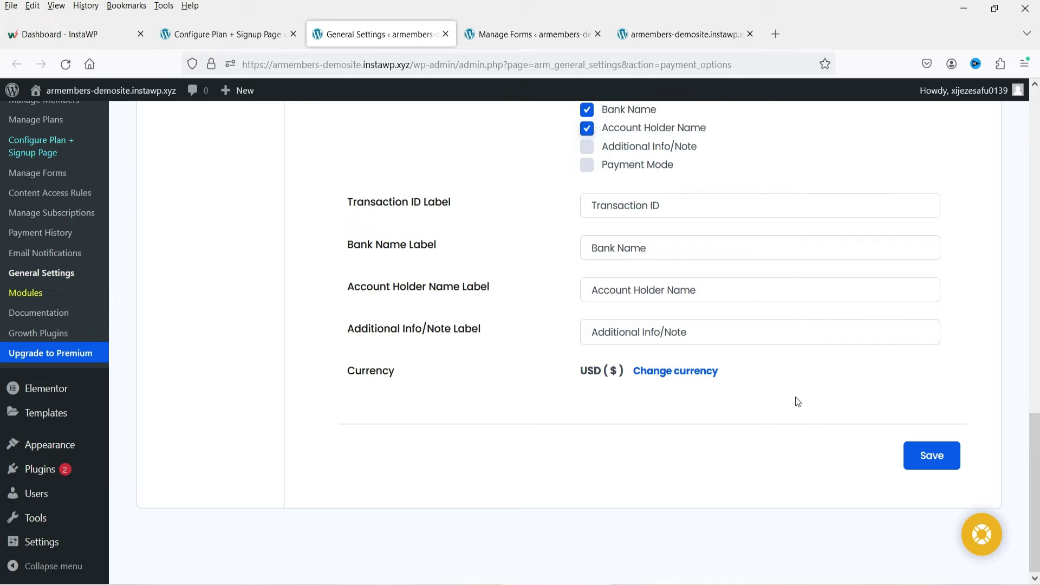
{"action": "left_click", "coordinate": [905, 454]}
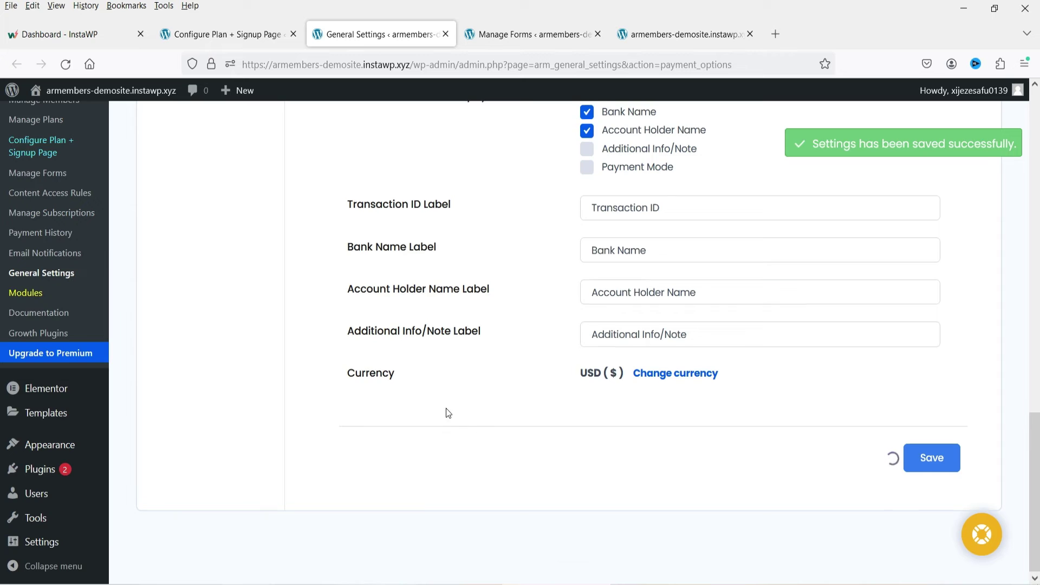
In the signup setup, add Bank Transfer alongside PayPal as a payment gateway
{"action": "left_click", "coordinate": [239, 37]}
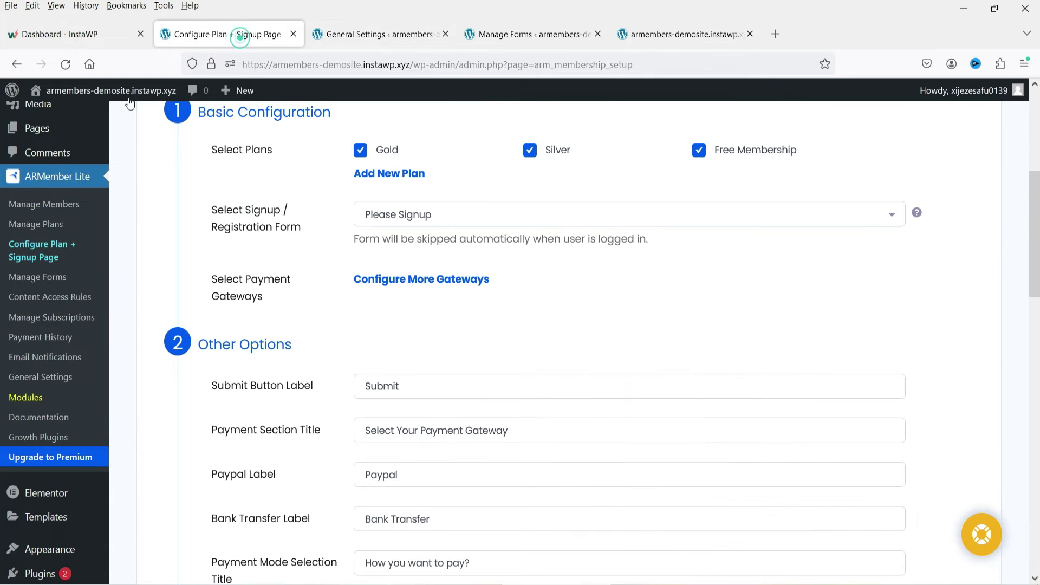
{"action": "scroll", "coordinate": [471, 298], "scroll_direction": "down", "scroll_amount": 15}
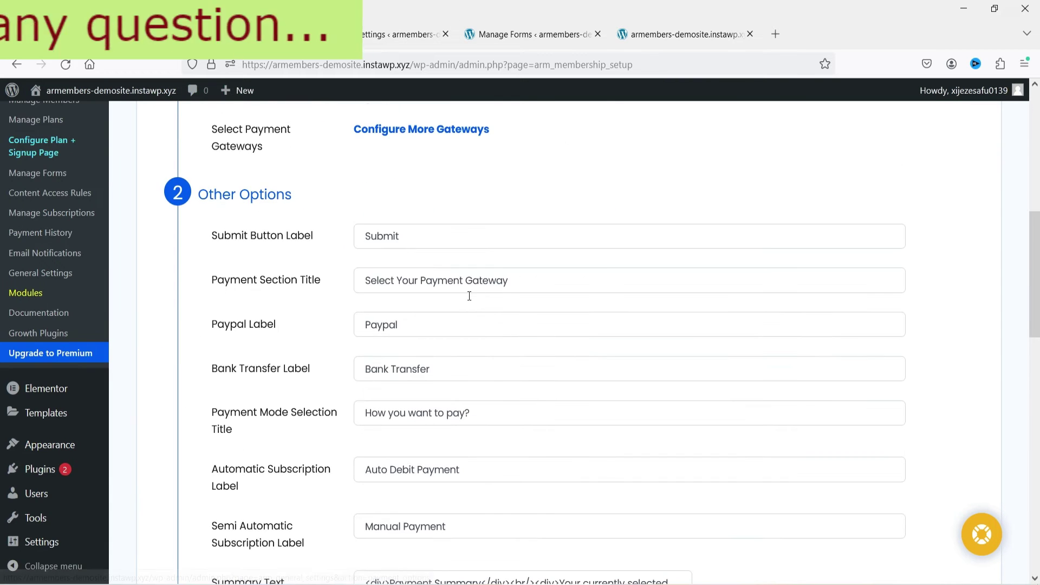
{"action": "scroll", "coordinate": [459, 301], "scroll_direction": "down", "scroll_amount": 2}
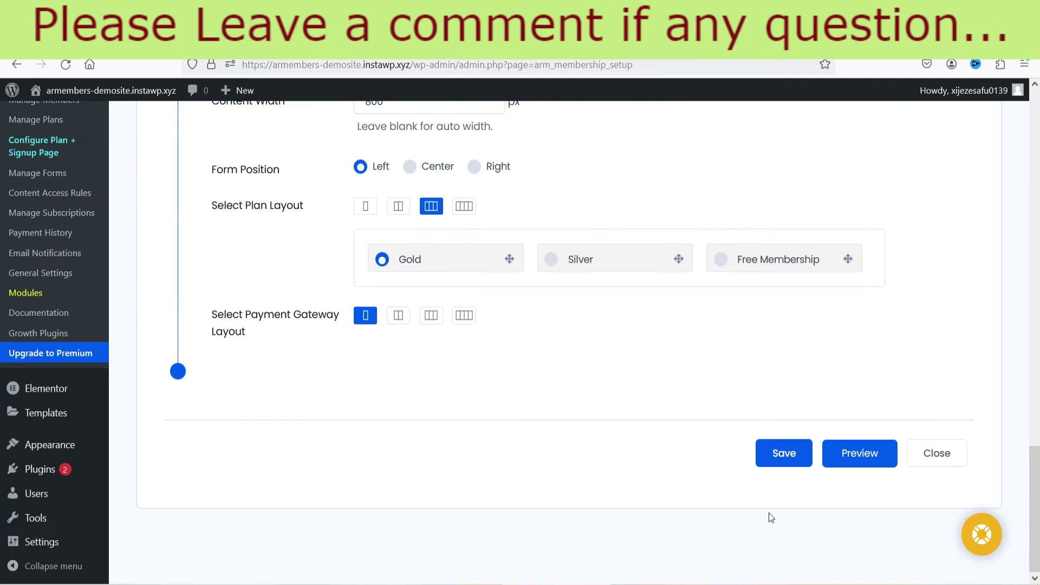
{"action": "left_click", "coordinate": [789, 454]}
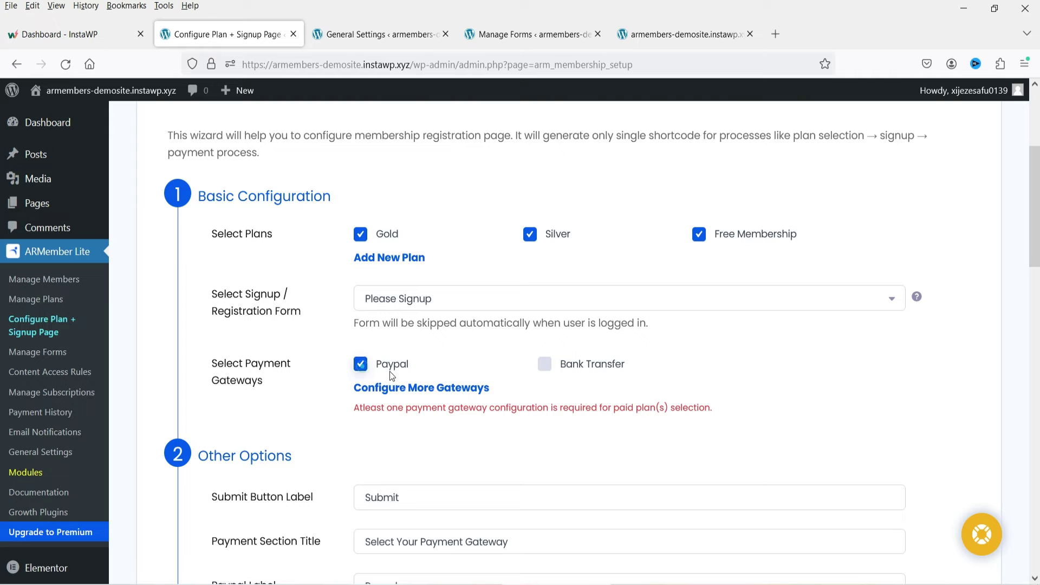
{"action": "left_click", "coordinate": [544, 364]}
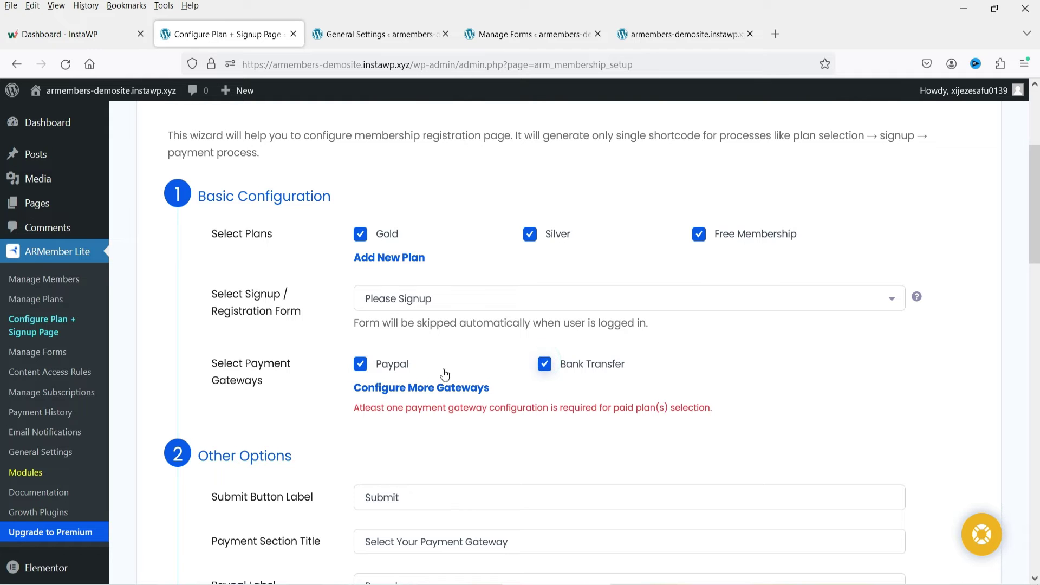
Keep the plans in a three-column layout and set the payment gateway layout to two columns
{"action": "scroll", "coordinate": [453, 324], "scroll_direction": "down", "scroll_amount": 7}
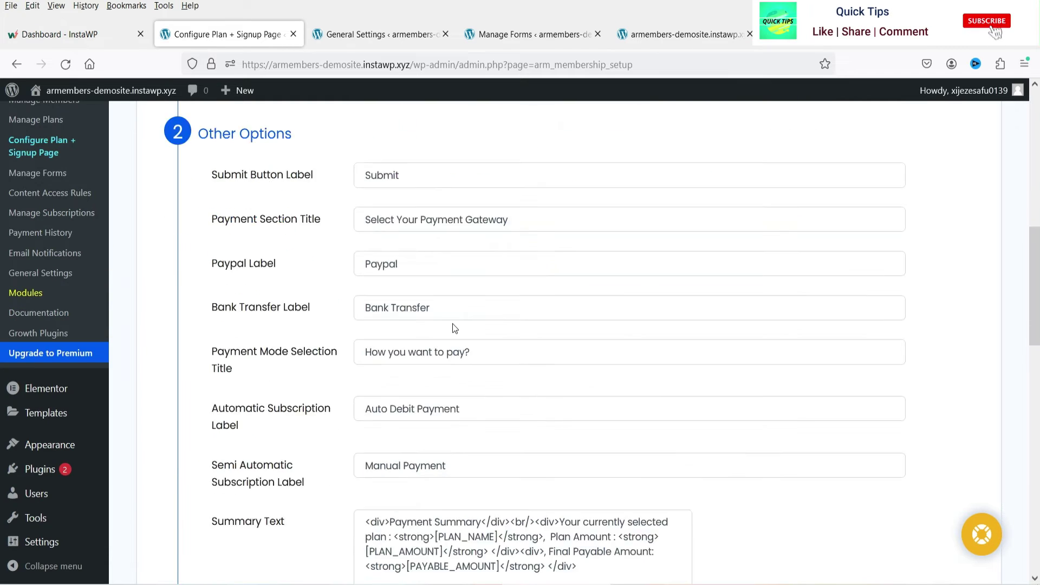
{"action": "scroll", "coordinate": [407, 248], "scroll_direction": "down", "scroll_amount": 3}
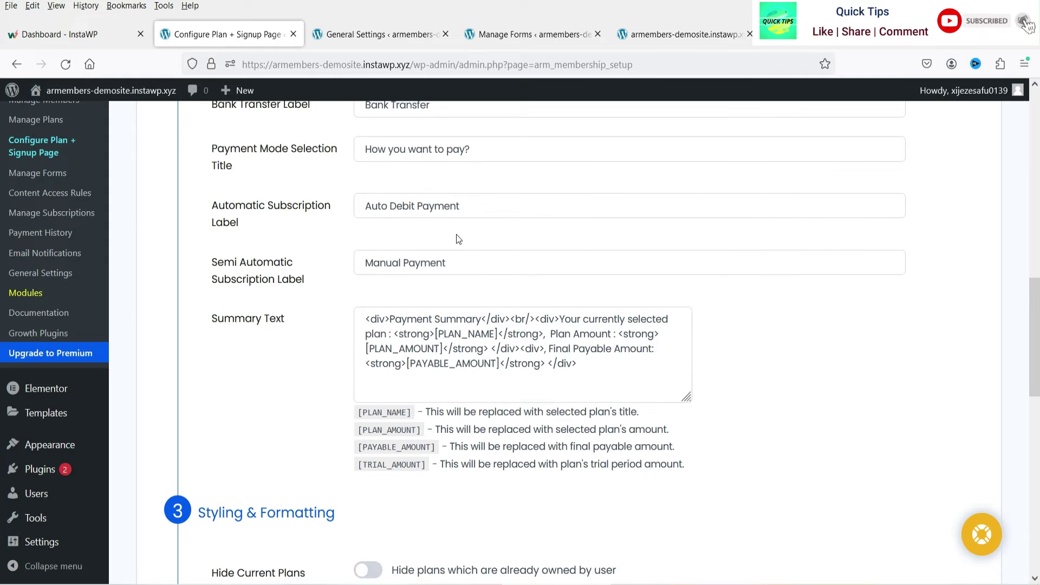
{"action": "scroll", "coordinate": [362, 252], "scroll_direction": "down", "scroll_amount": 7}
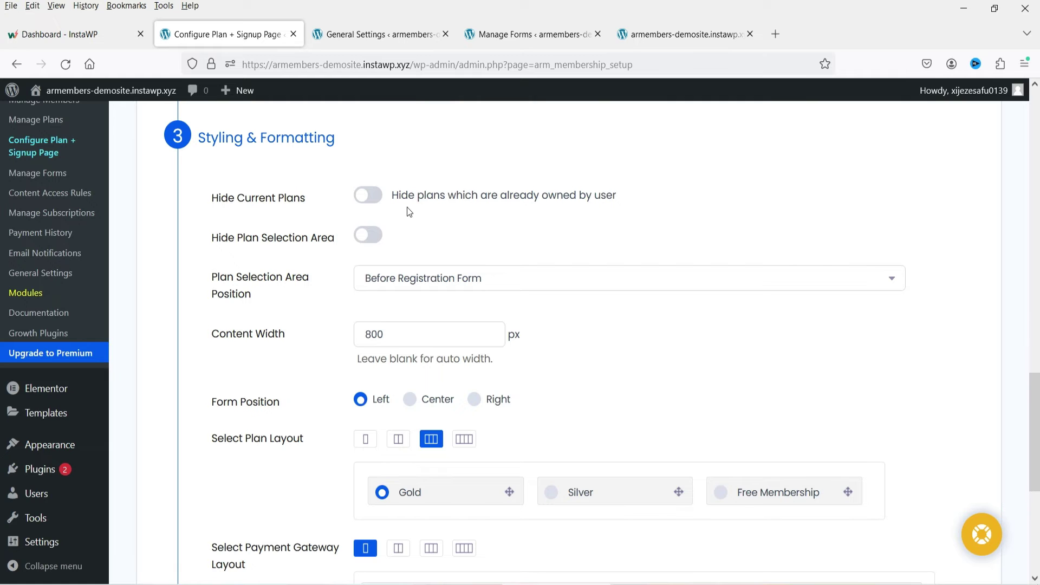
{"action": "scroll", "coordinate": [404, 211], "scroll_direction": "down", "scroll_amount": 3}
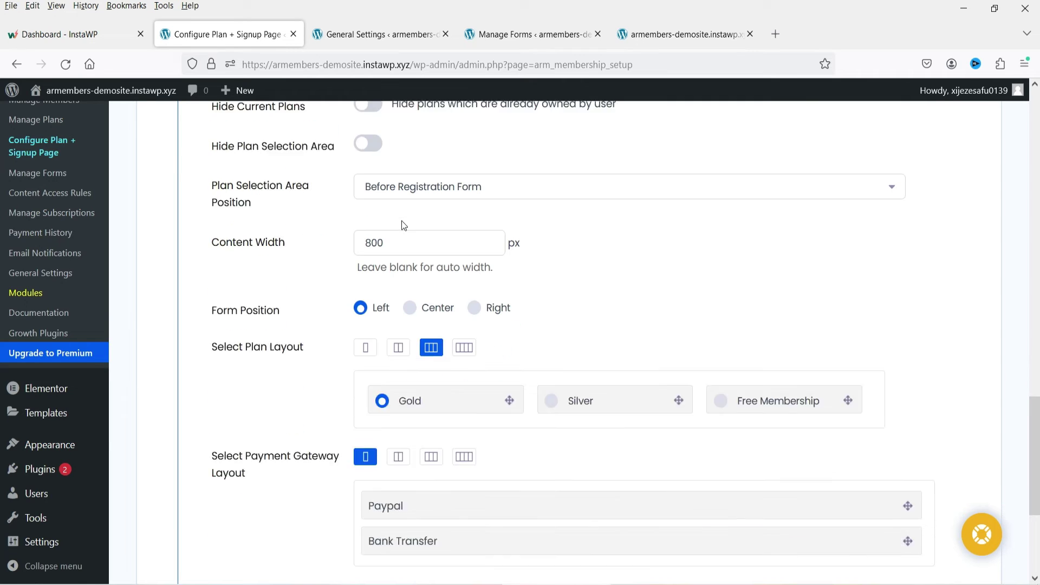
{"action": "left_click", "coordinate": [429, 291]}
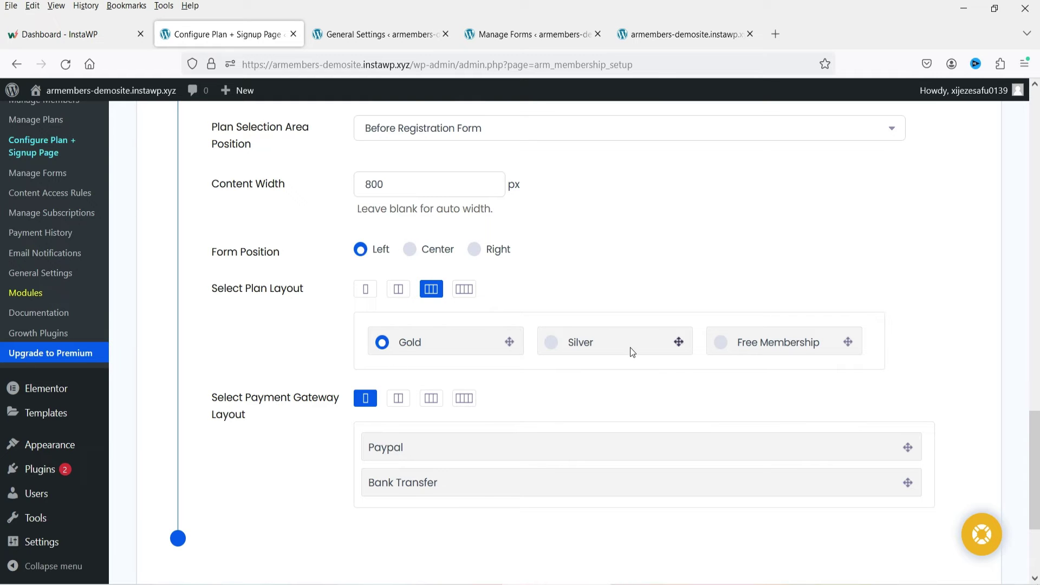
{"action": "scroll", "coordinate": [280, 347], "scroll_direction": "down", "scroll_amount": 2}
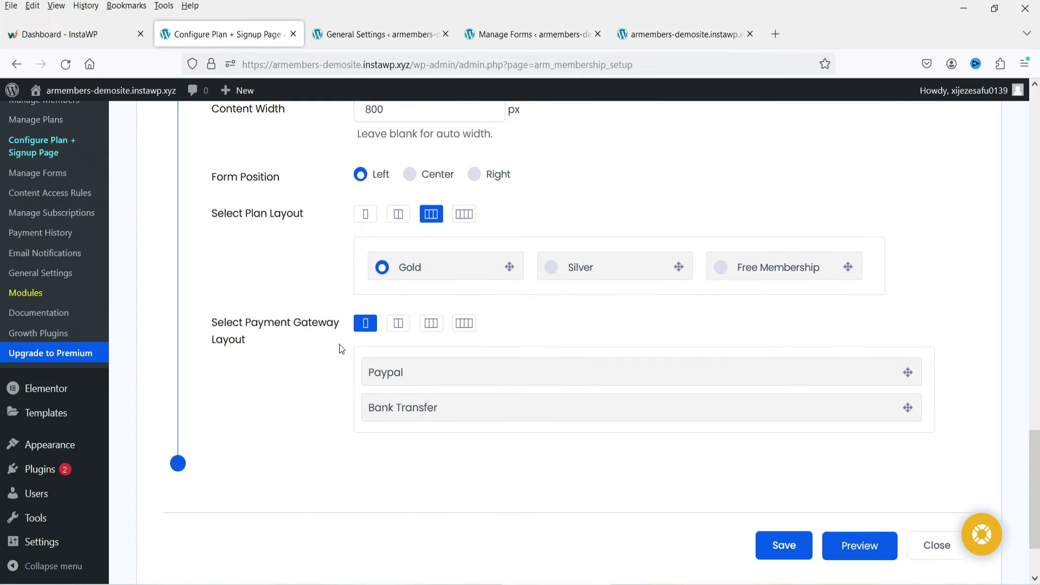
{"action": "left_click", "coordinate": [398, 325]}
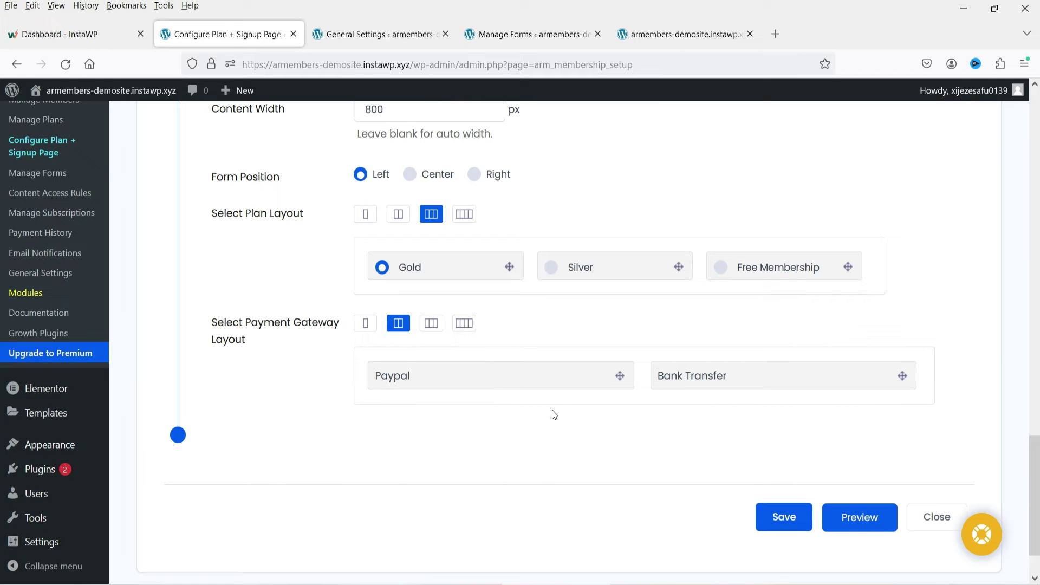
Preview the signup form, then save the setup and copy its shortcode [arm_setup id="1"]
{"action": "left_click", "coordinate": [854, 523]}
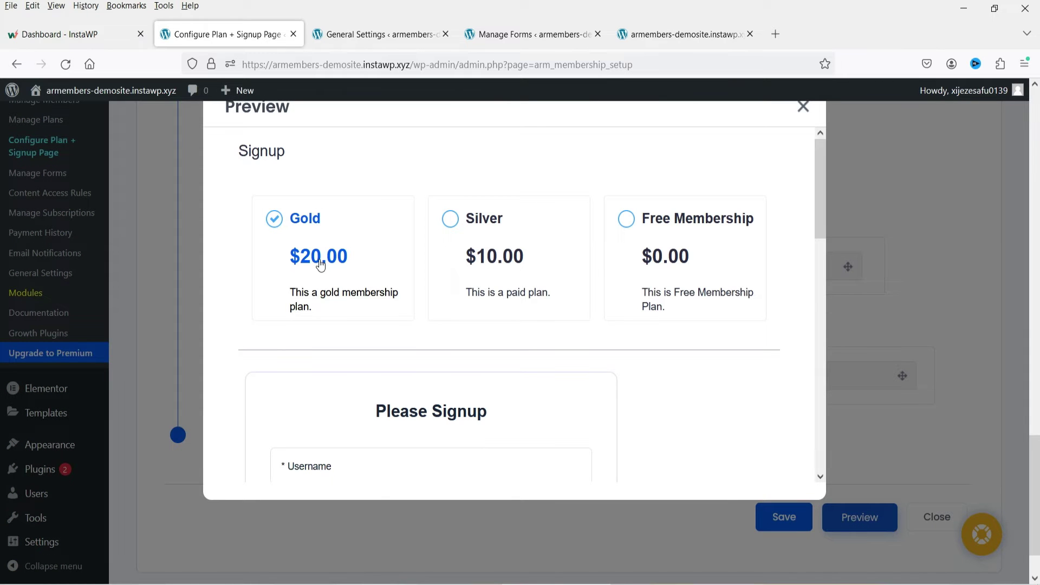
{"action": "scroll", "coordinate": [658, 239], "scroll_direction": "down", "scroll_amount": 3}
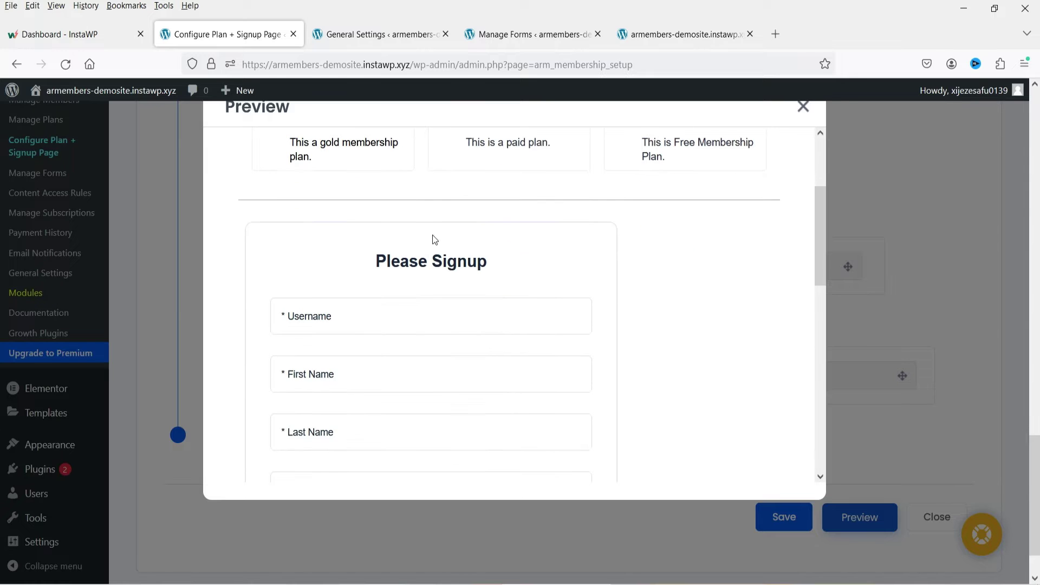
{"action": "scroll", "coordinate": [407, 244], "scroll_direction": "down", "scroll_amount": 9}
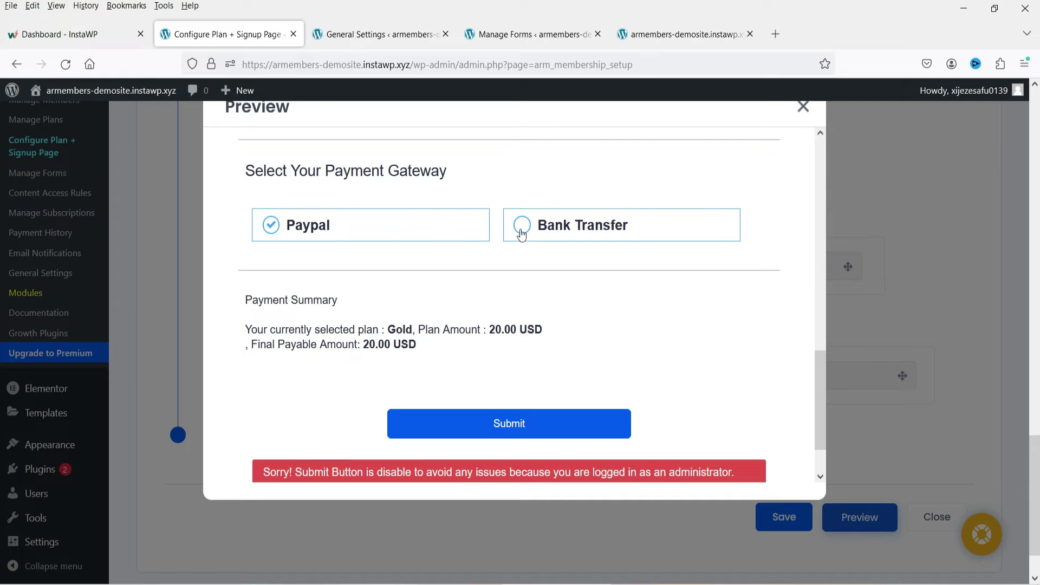
{"action": "left_click", "coordinate": [803, 107]}
{"action": "left_click", "coordinate": [776, 463]}
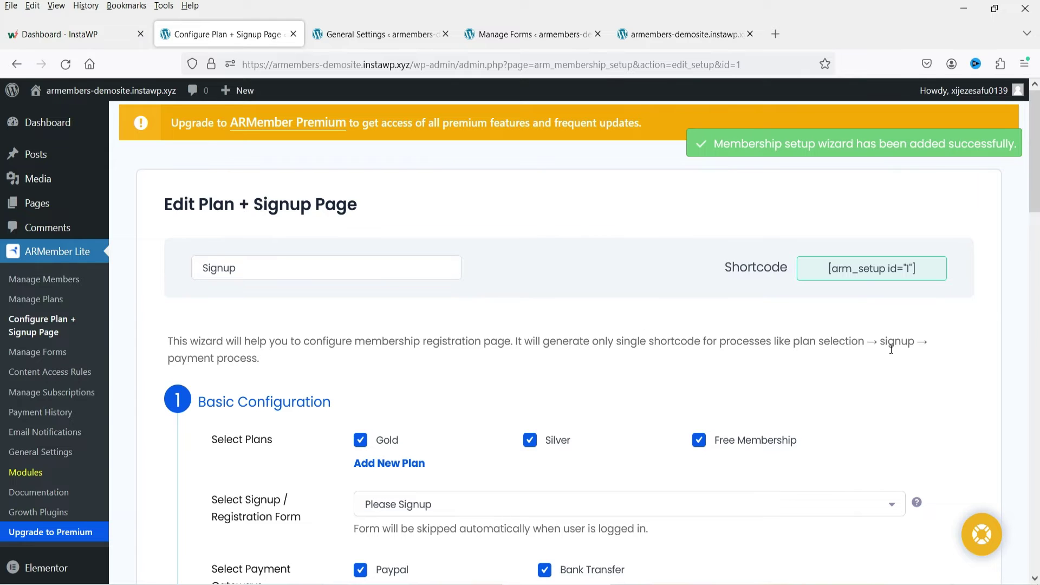
{"action": "left_click", "coordinate": [860, 277]}
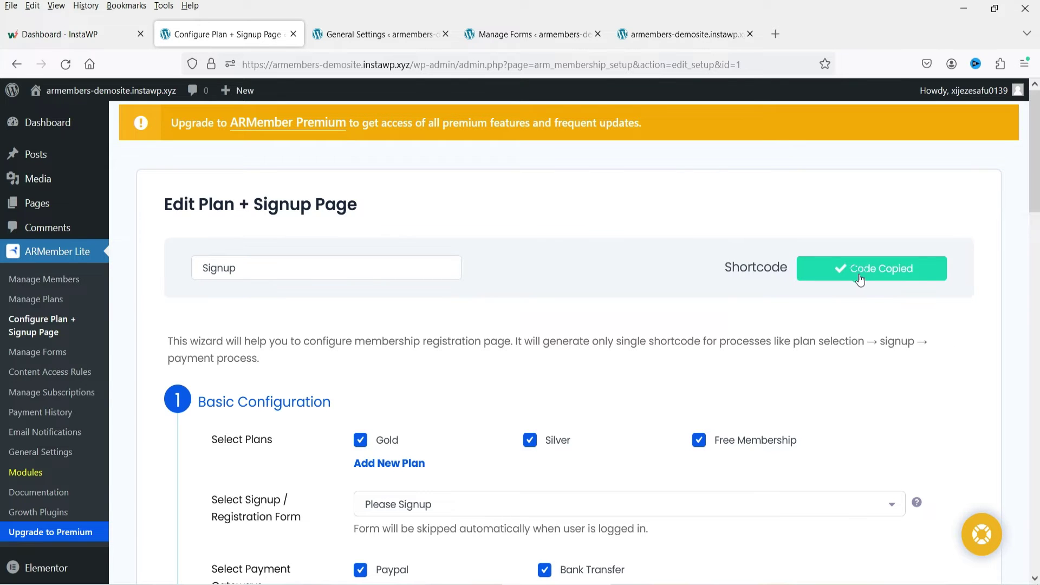
{"action": "left_click", "coordinate": [677, 34]}
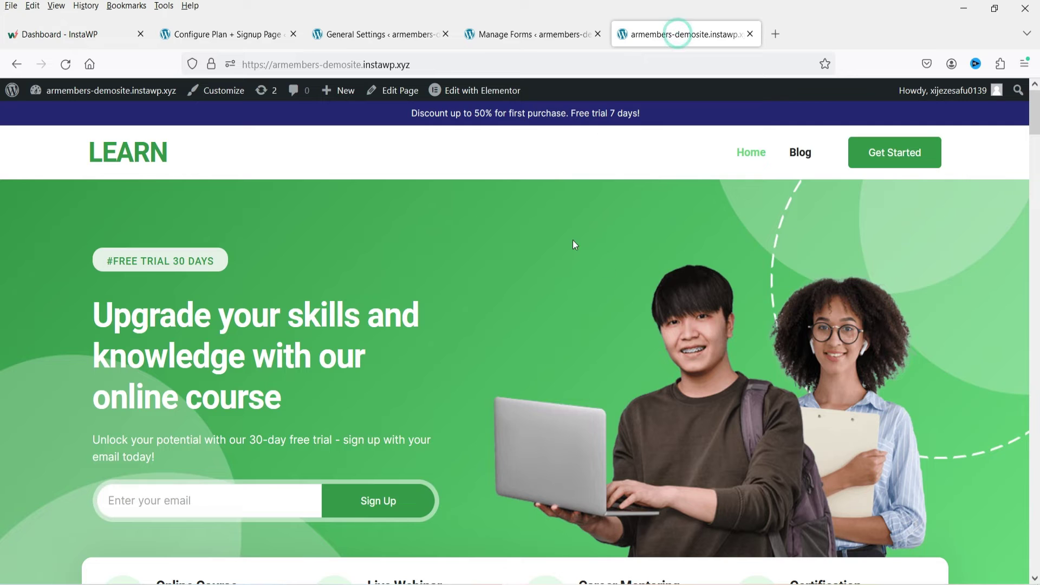
Open the Home page in the Elementor editor in a new browser tab
{"action": "scroll", "coordinate": [570, 251], "scroll_direction": "down", "scroll_amount": 5}
{"action": "scroll", "coordinate": [483, 241], "scroll_direction": "up", "scroll_amount": 5}
{"action": "scroll", "coordinate": [478, 250], "scroll_direction": "down", "scroll_amount": 9}
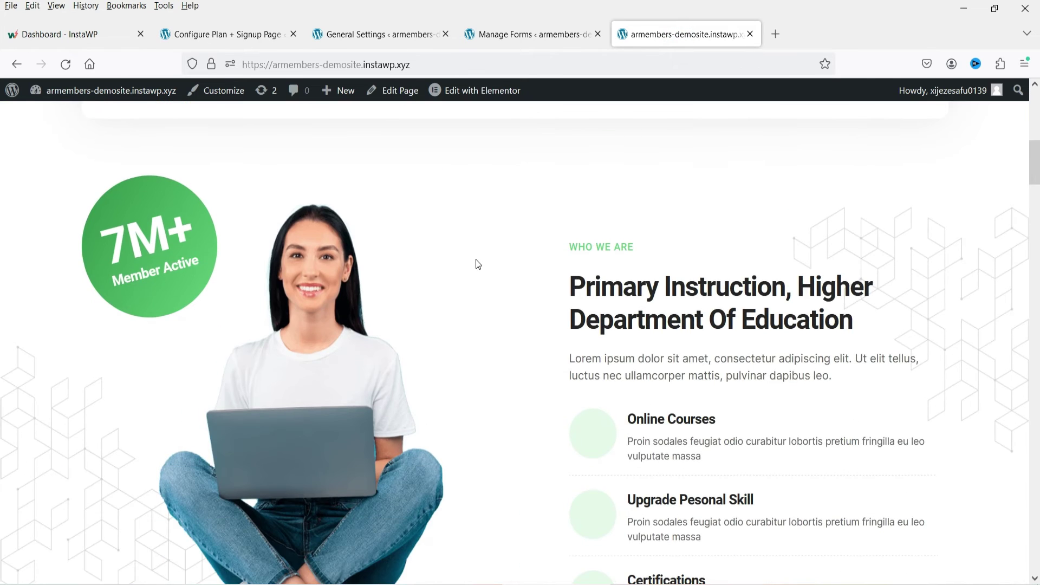
{"action": "scroll", "coordinate": [478, 264], "scroll_direction": "down", "scroll_amount": 5}
{"action": "scroll", "coordinate": [547, 301], "scroll_direction": "up", "scroll_amount": 15}
{"action": "right_click", "coordinate": [462, 94]}
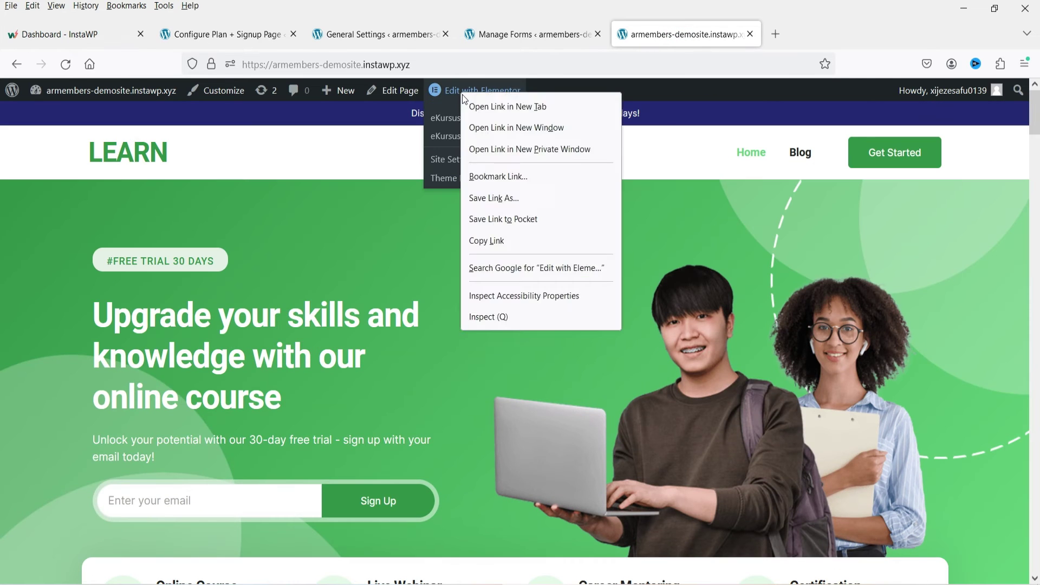
{"action": "left_click", "coordinate": [508, 106]}
{"action": "left_click", "coordinate": [816, 35]}
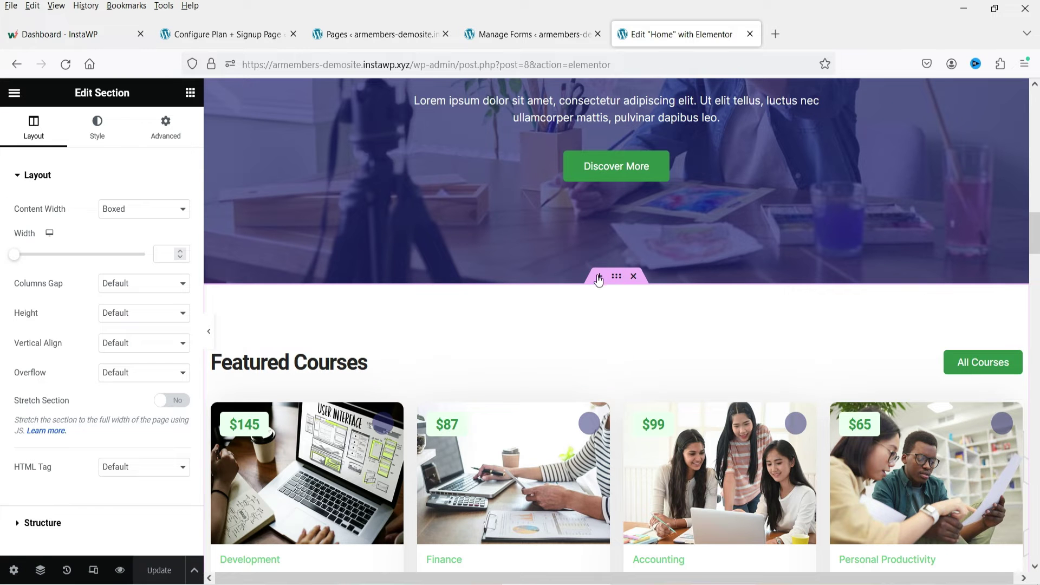
Add a single-column section with a Shortcode widget containing [arm_setup id="1"]
{"action": "left_click", "coordinate": [598, 277]}
{"action": "left_click", "coordinate": [599, 349]}
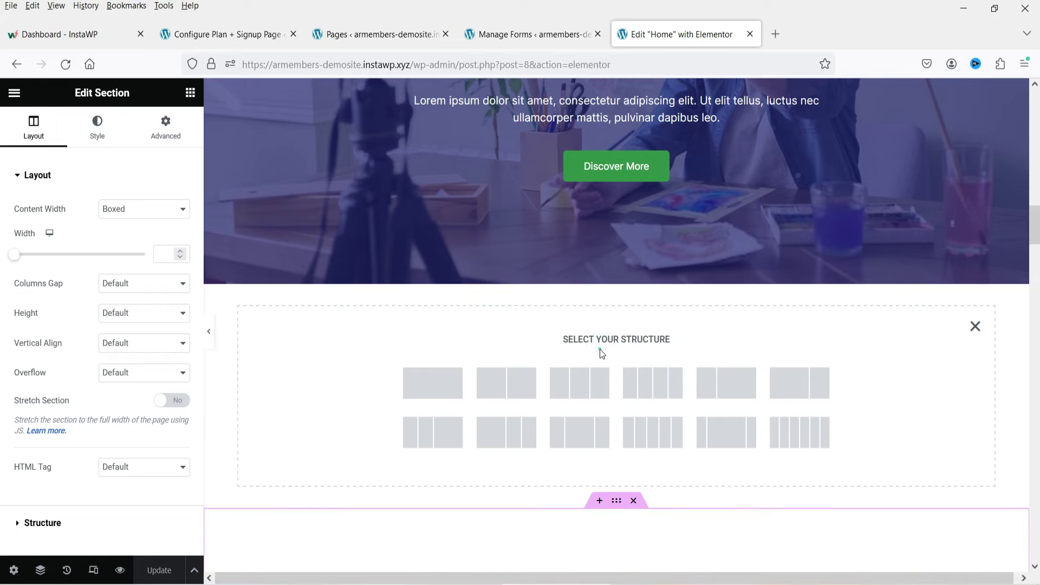
{"action": "left_click", "coordinate": [449, 398]}
{"action": "left_click", "coordinate": [615, 302]}
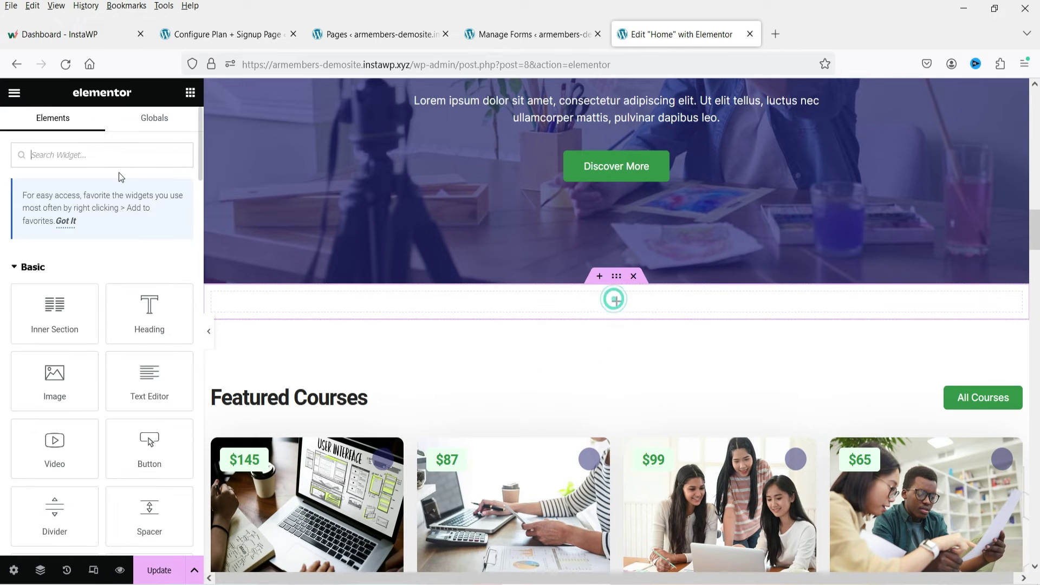
{"action": "type", "text": "short"}
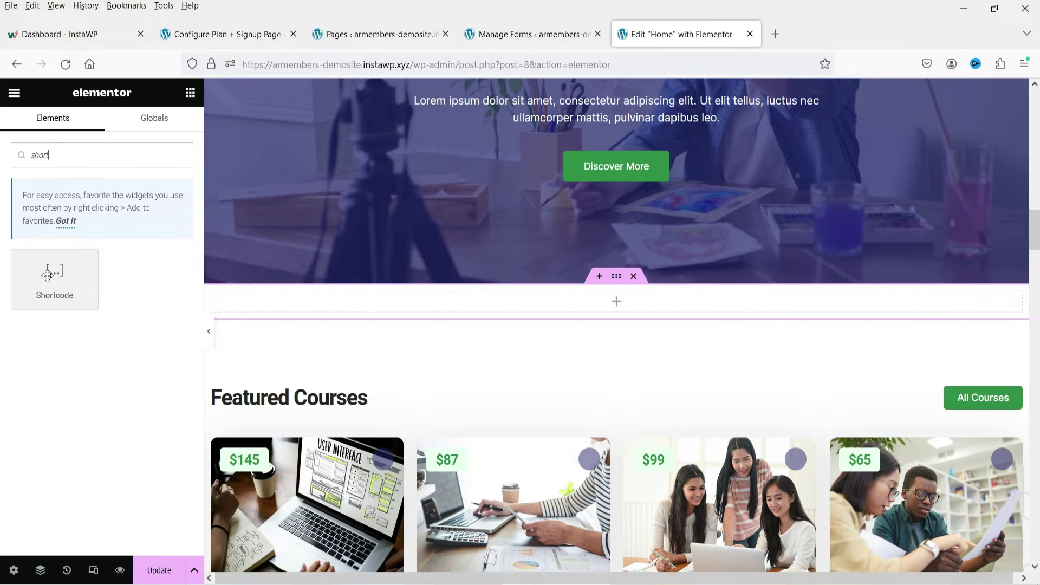
{"action": "left_click_drag", "start_coordinate": [48, 275], "coordinate": [455, 304]}
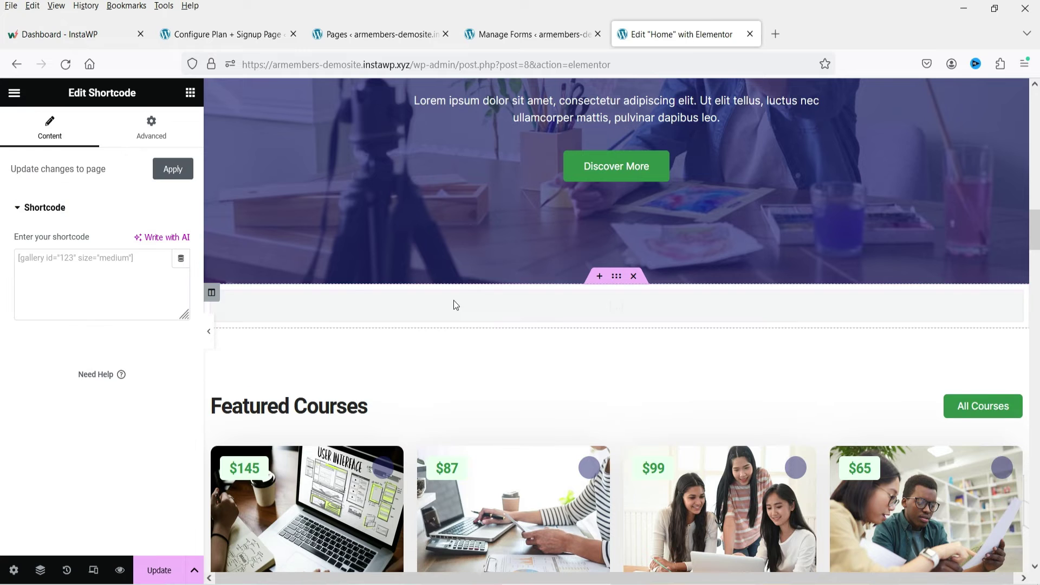
{"action": "left_click", "coordinate": [93, 259]}
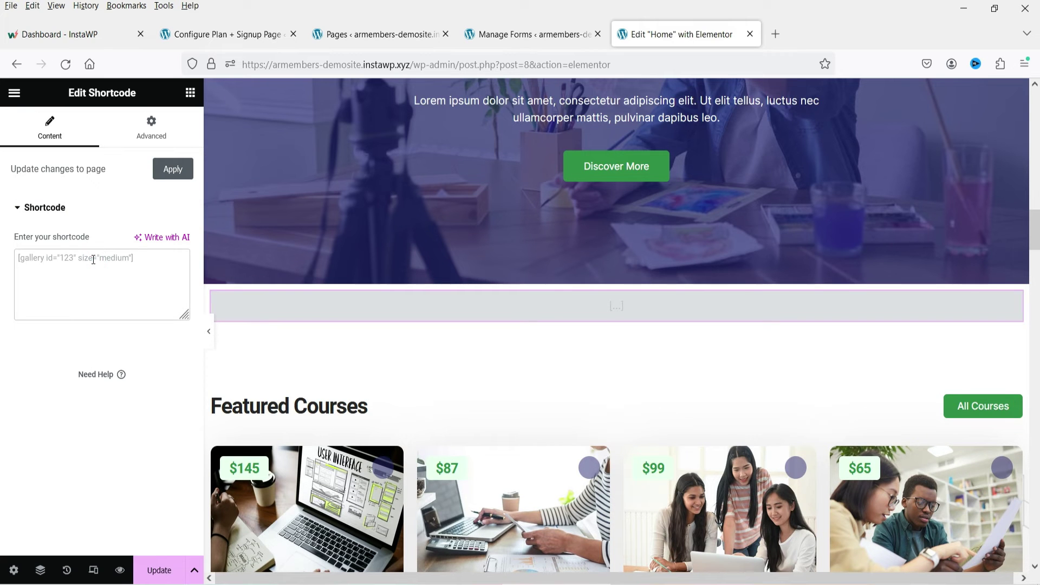
{"action": "type", "text": "[arm_setup id=\"1\"]"}
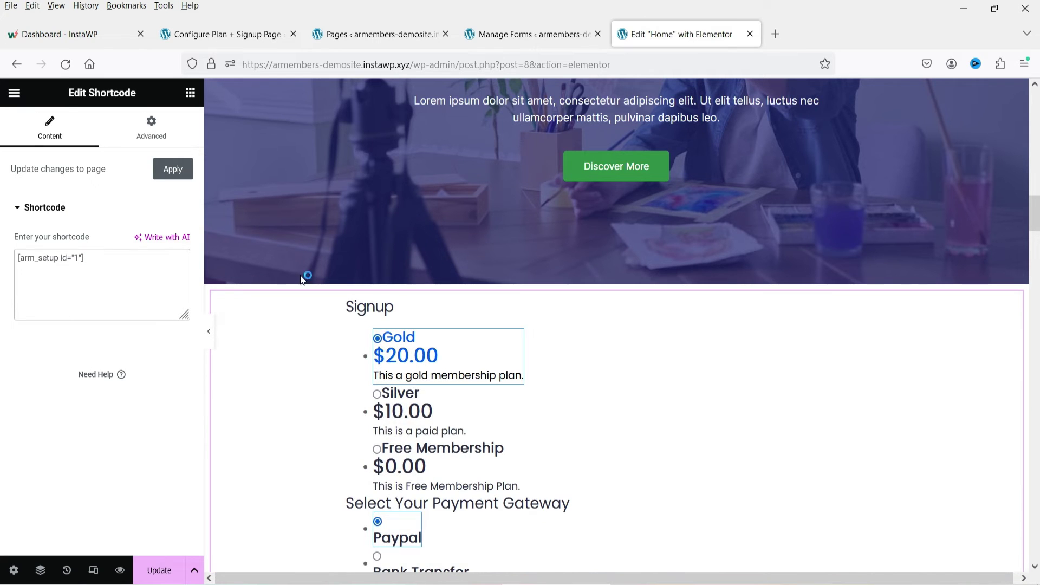
Update the Home page and open the live page in a new tab
{"action": "scroll", "coordinate": [636, 369], "scroll_direction": "down", "scroll_amount": 4}
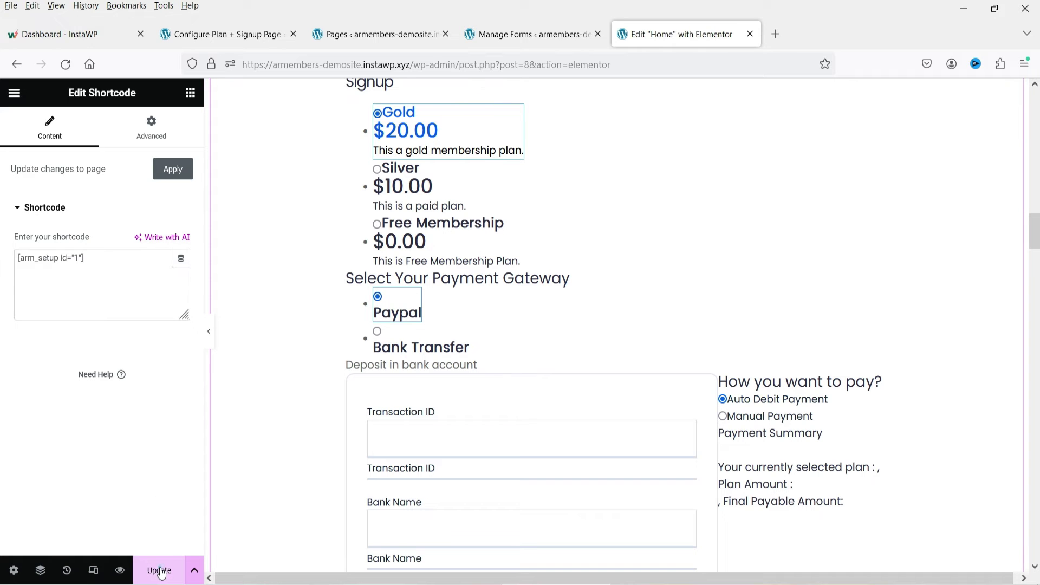
{"action": "left_click", "coordinate": [161, 573]}
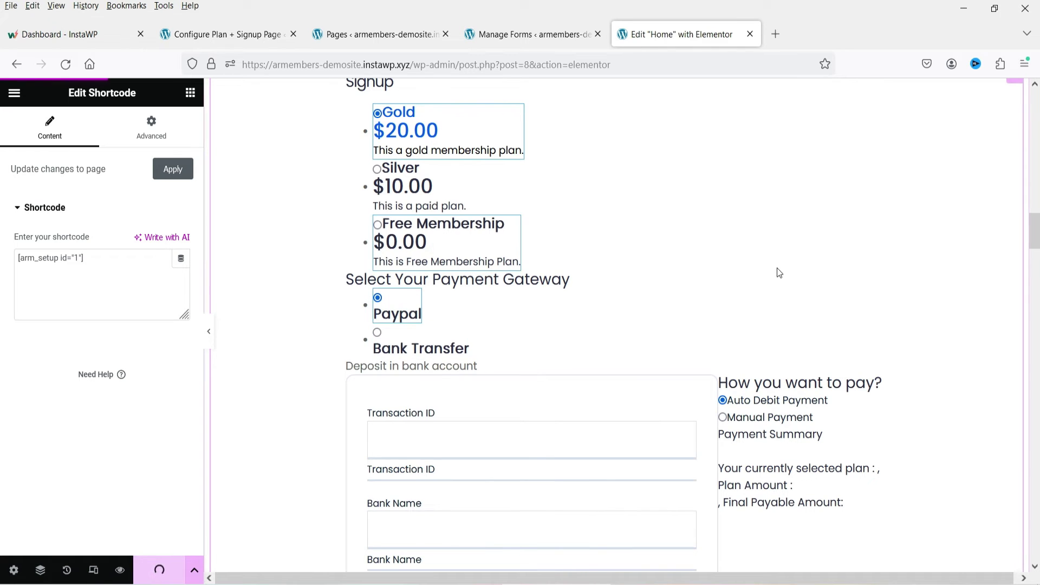
{"action": "left_click", "coordinate": [10, 97]}
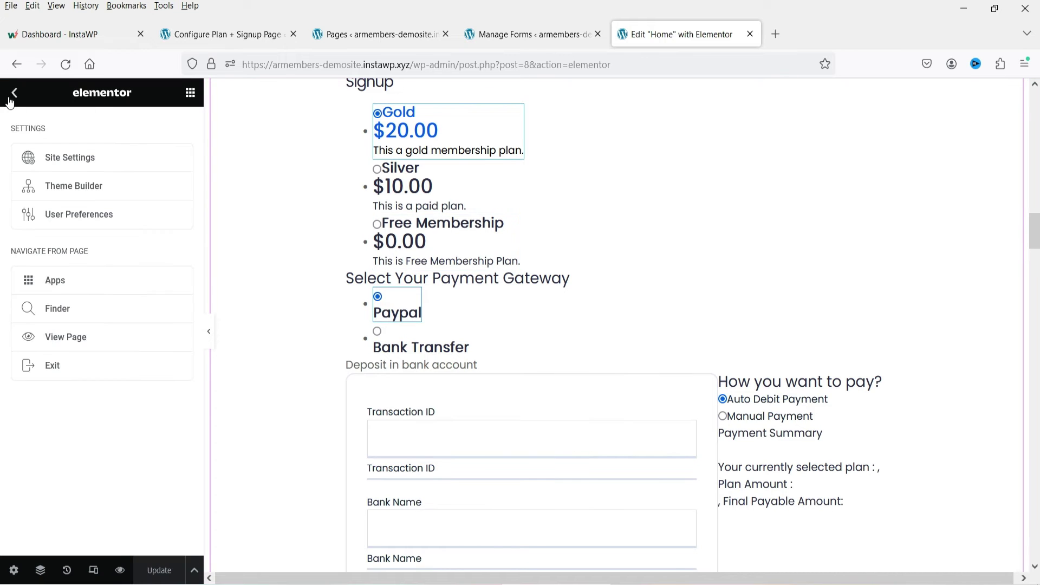
{"action": "right_click", "coordinate": [54, 336]}
{"action": "left_click", "coordinate": [86, 344]}
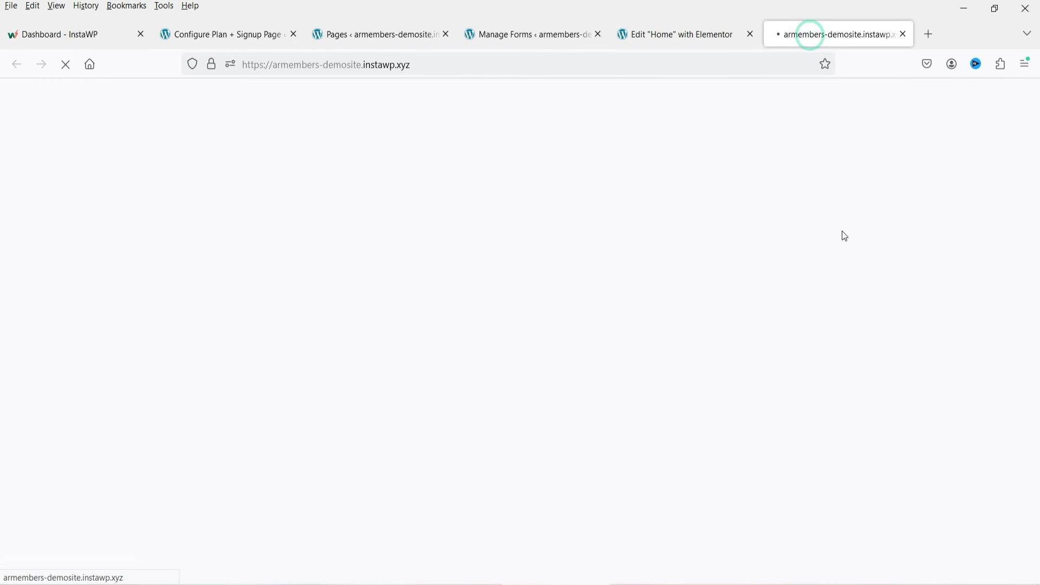
Check the live Signup section, copy the site URL, and view the plans and form in the second browser
{"action": "scroll", "coordinate": [757, 256], "scroll_direction": "down", "scroll_amount": 20}
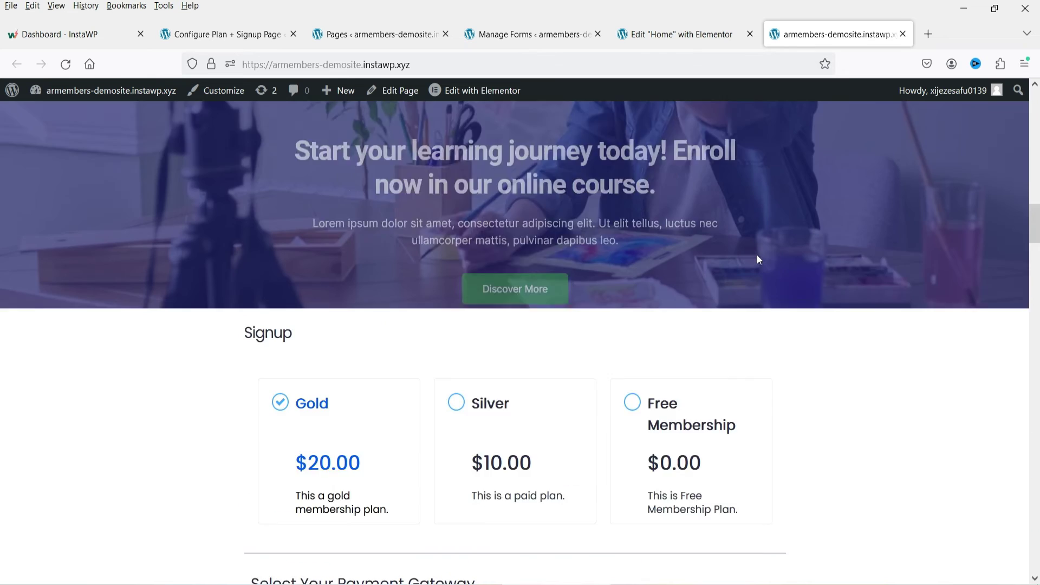
{"action": "scroll", "coordinate": [757, 259], "scroll_direction": "down", "scroll_amount": 2}
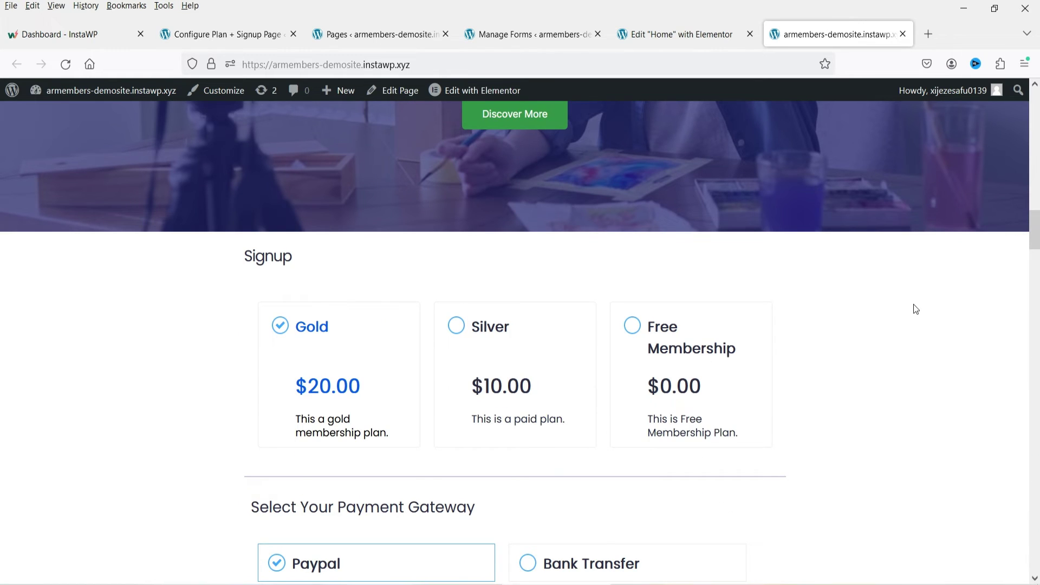
{"action": "scroll", "coordinate": [912, 307], "scroll_direction": "down", "scroll_amount": 4}
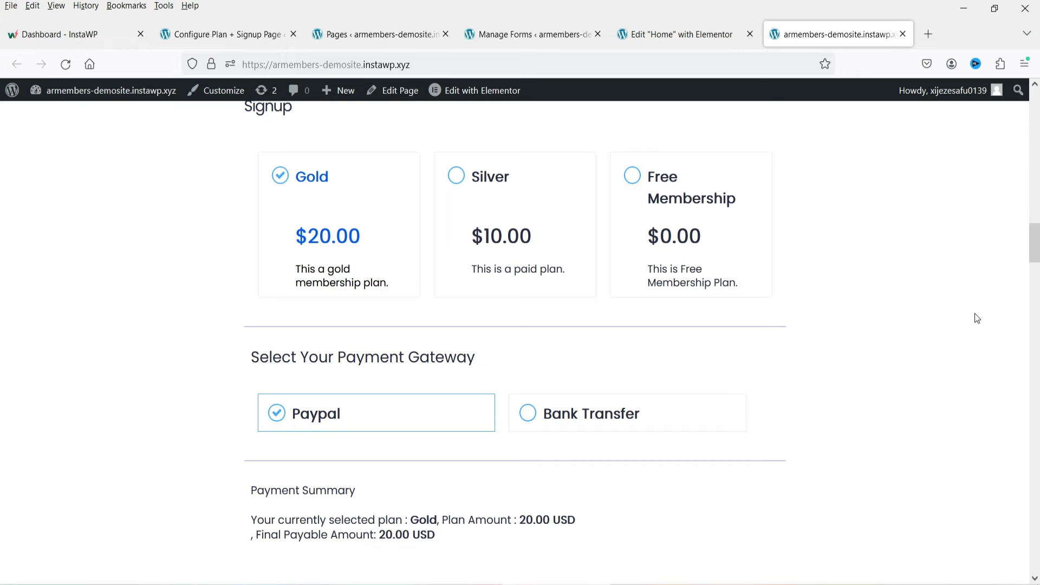
{"action": "left_click", "coordinate": [464, 64]}
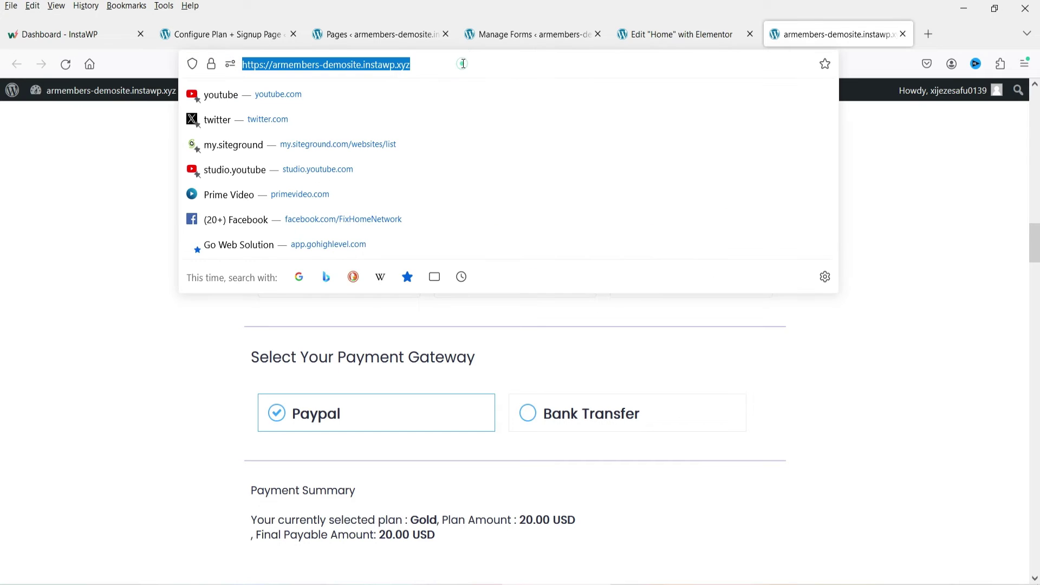
{"action": "left_click", "coordinate": [16, 295]}
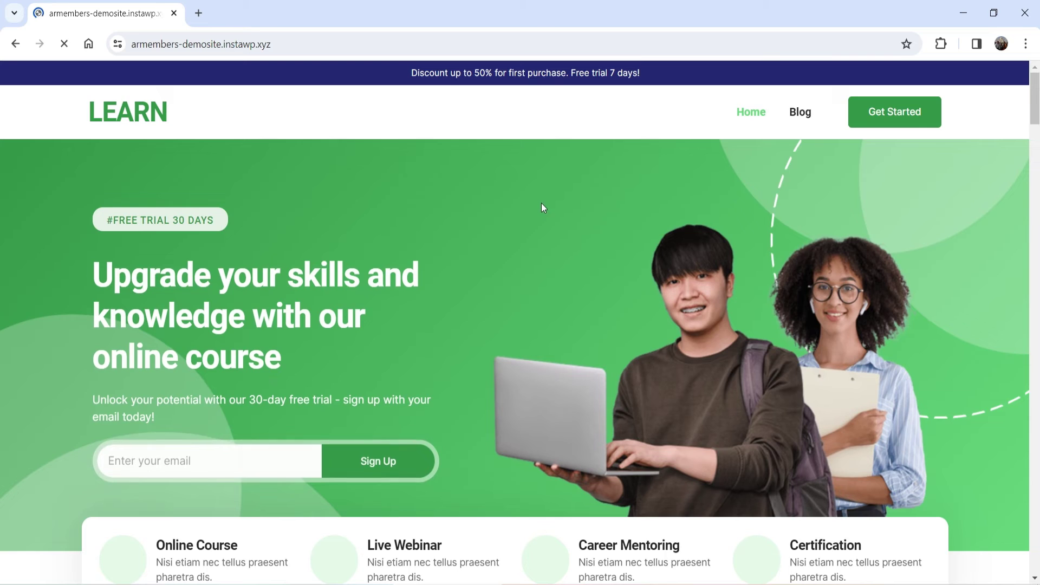
{"action": "scroll", "coordinate": [541, 206], "scroll_direction": "down", "scroll_amount": 15}
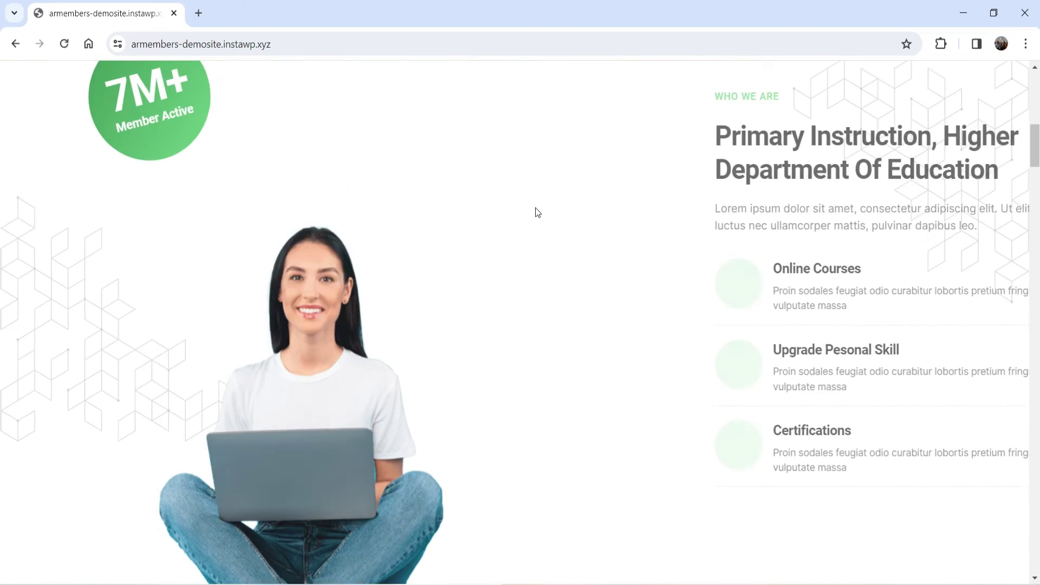
{"action": "scroll", "coordinate": [537, 233], "scroll_direction": "down", "scroll_amount": 6}
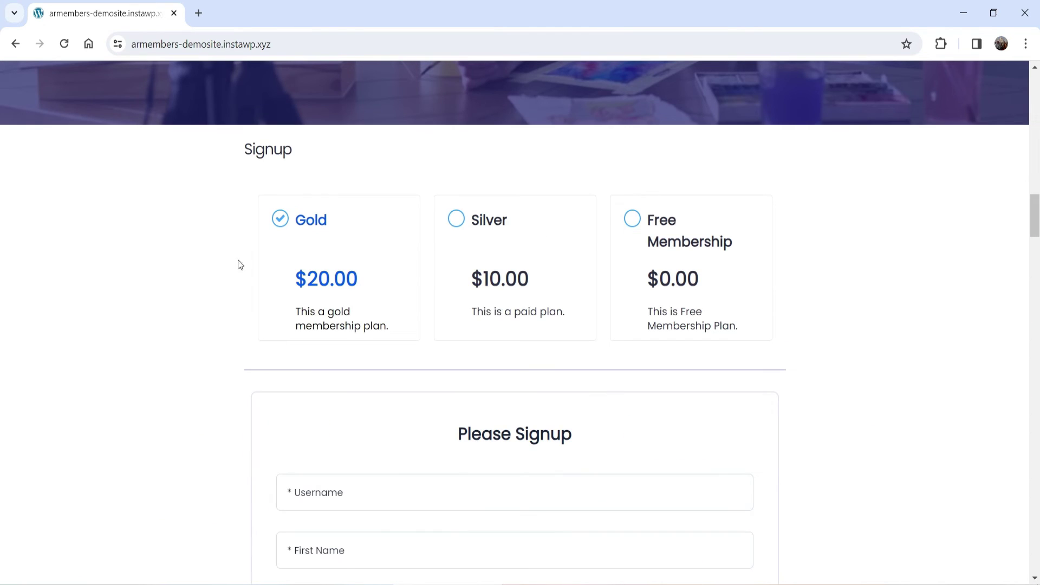
{"action": "scroll", "coordinate": [829, 255], "scroll_direction": "down", "scroll_amount": 1}
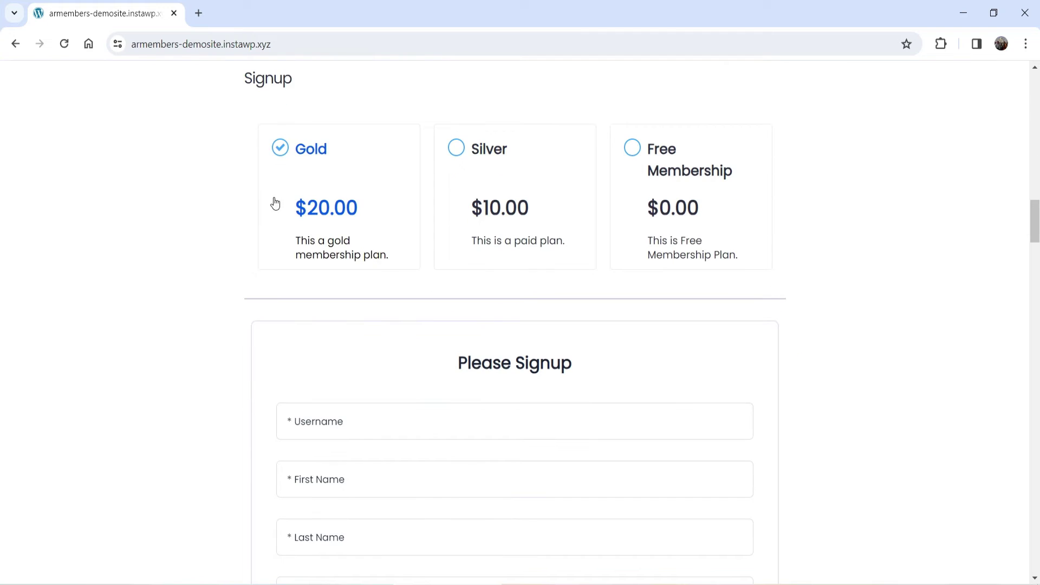
{"action": "scroll", "coordinate": [805, 245], "scroll_direction": "down", "scroll_amount": 4}
{"action": "scroll", "coordinate": [696, 243], "scroll_direction": "down", "scroll_amount": 4}
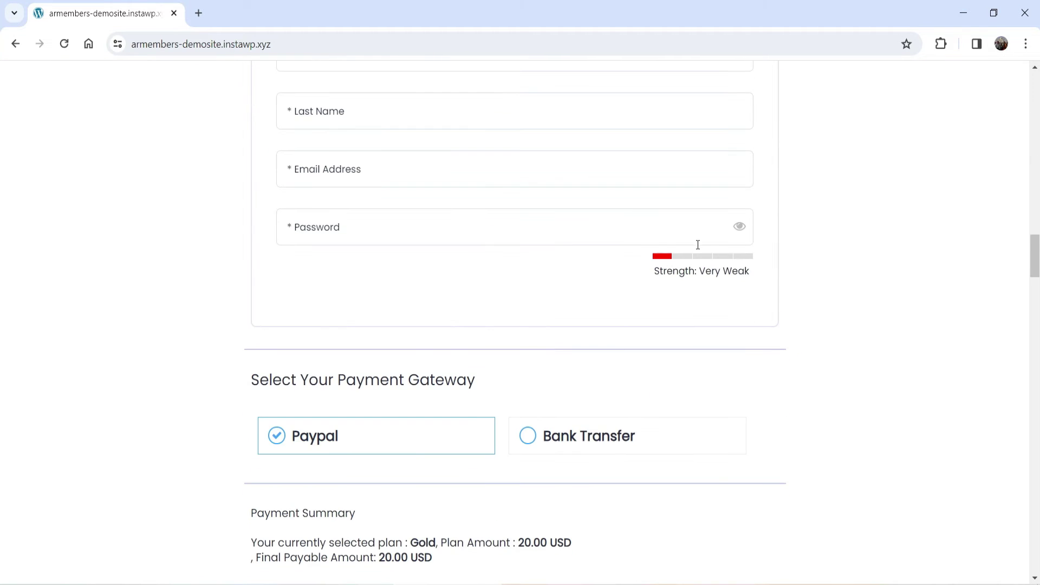
{"action": "scroll", "coordinate": [637, 444], "scroll_direction": "down", "scroll_amount": 1}
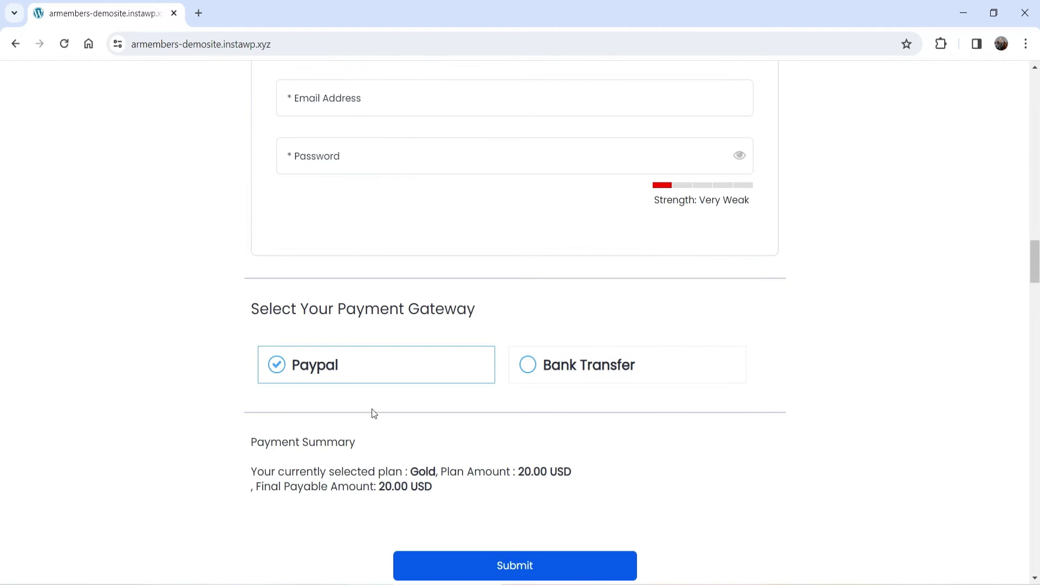
{"action": "scroll", "coordinate": [199, 379], "scroll_direction": "up", "scroll_amount": 10}
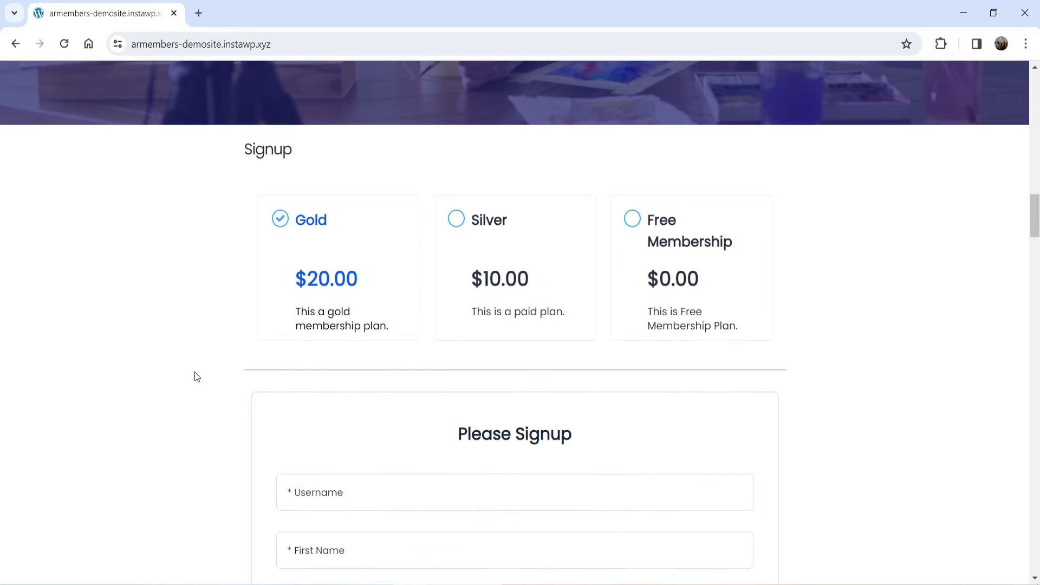
Choose the Free Membership plan and autofill the username, first name and last name
{"action": "left_click", "coordinate": [634, 220]}
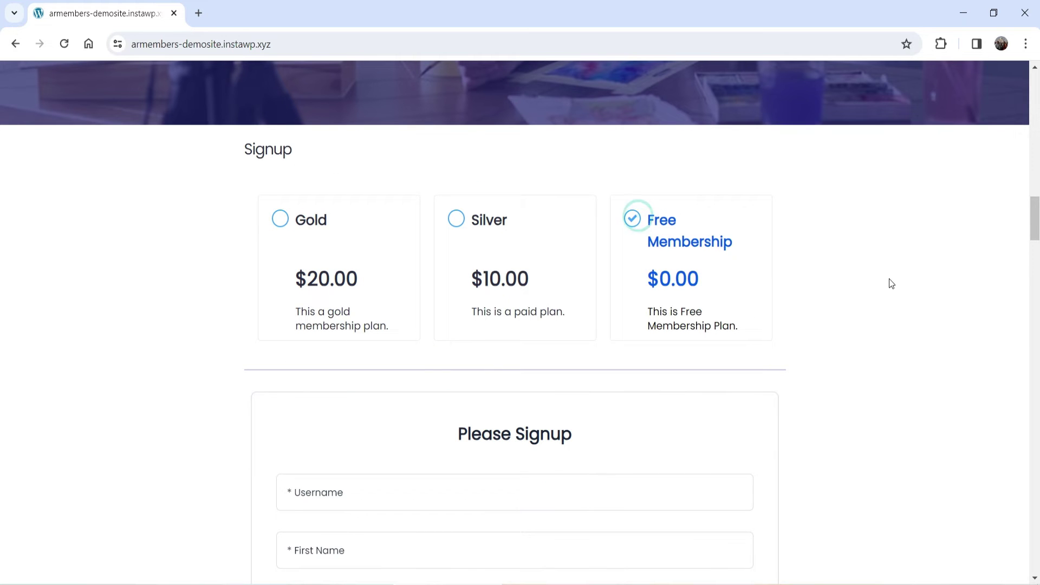
{"action": "scroll", "coordinate": [883, 286], "scroll_direction": "down", "scroll_amount": 4}
{"action": "left_click", "coordinate": [425, 277]}
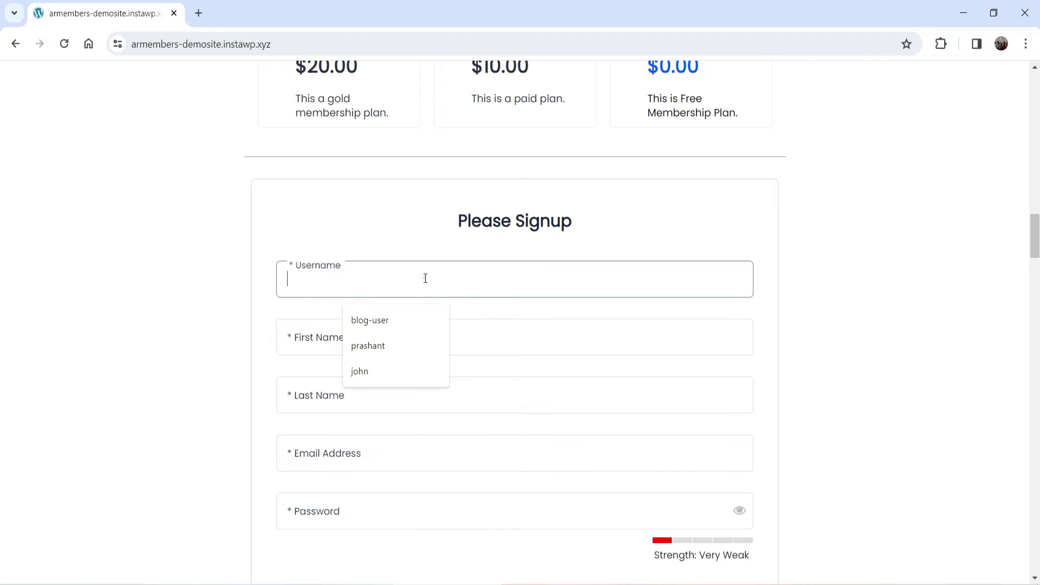
{"action": "left_click", "coordinate": [422, 342]}
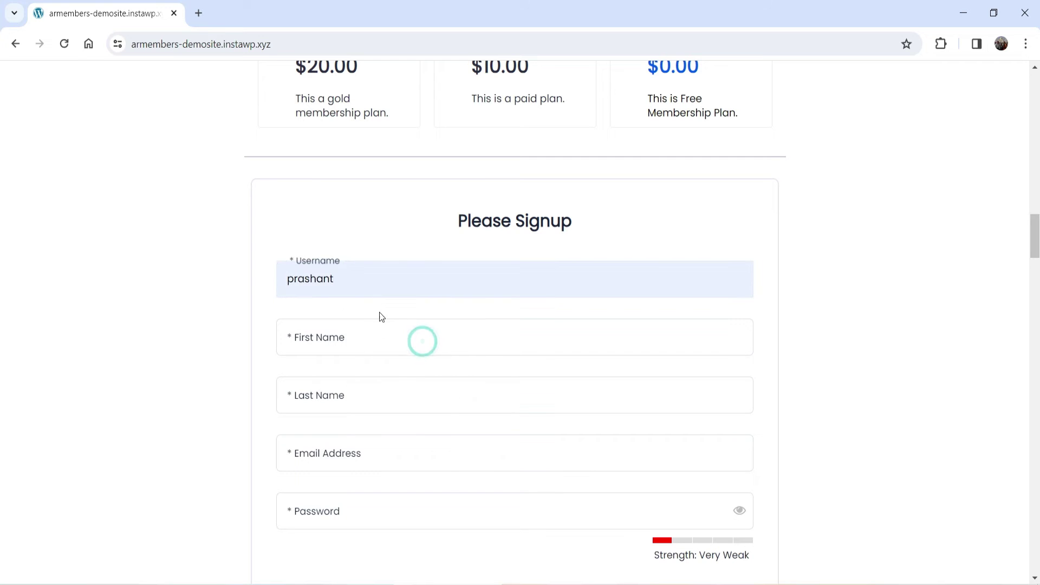
{"action": "left_click", "coordinate": [381, 336]}
{"action": "left_click", "coordinate": [401, 504]}
Enter the test member's e-mail address and password, then submit the signup form
{"action": "left_click", "coordinate": [331, 448]}
{"action": "type", "text": "john@example.com"}
{"action": "scroll", "coordinate": [325, 449], "scroll_direction": "down", "scroll_amount": 3}
{"action": "left_click", "coordinate": [320, 372]}
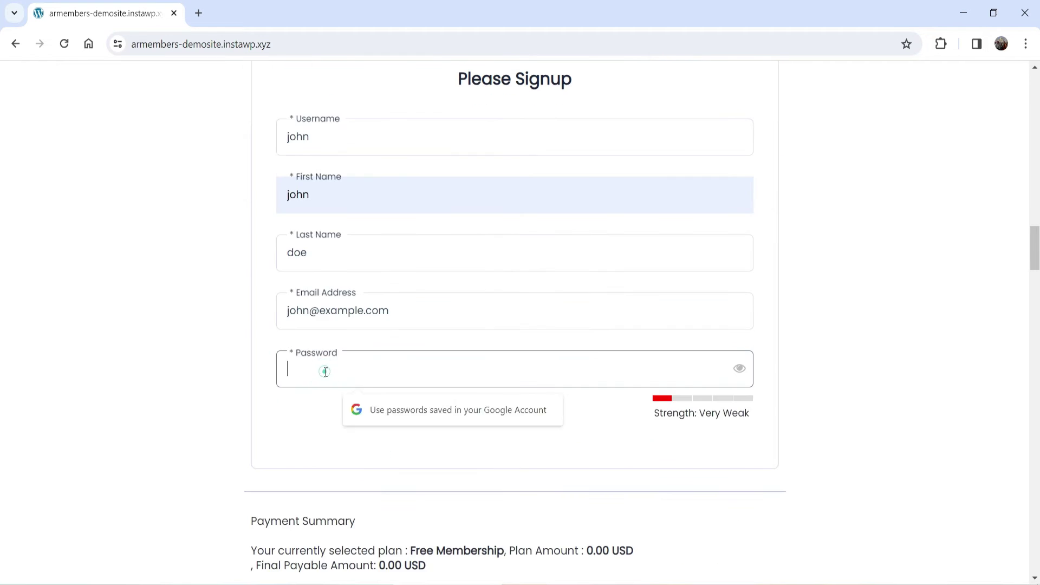
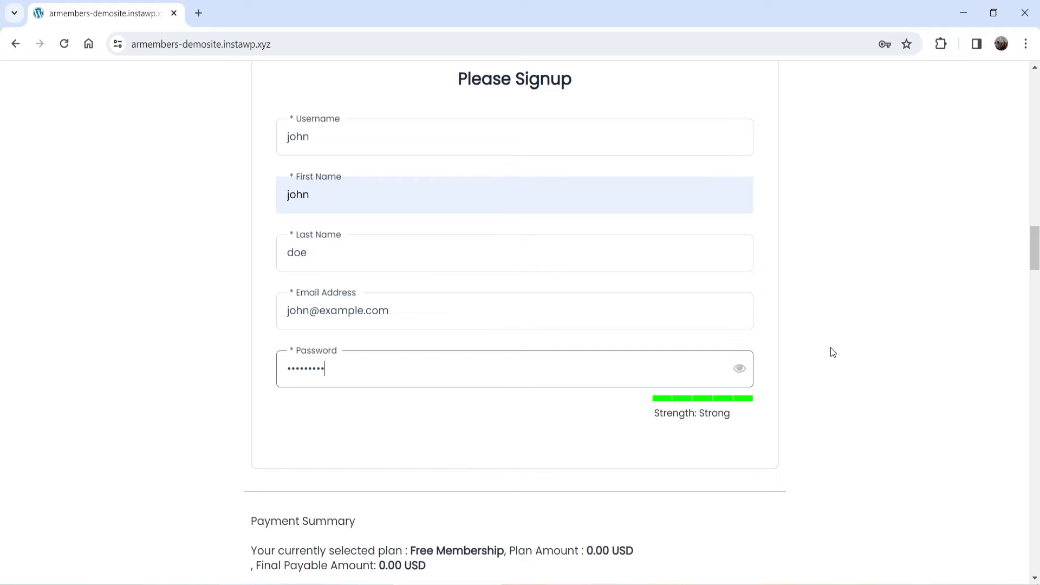
{"action": "left_click", "coordinate": [830, 346]}
{"action": "scroll", "coordinate": [470, 293], "scroll_direction": "down", "scroll_amount": 3}
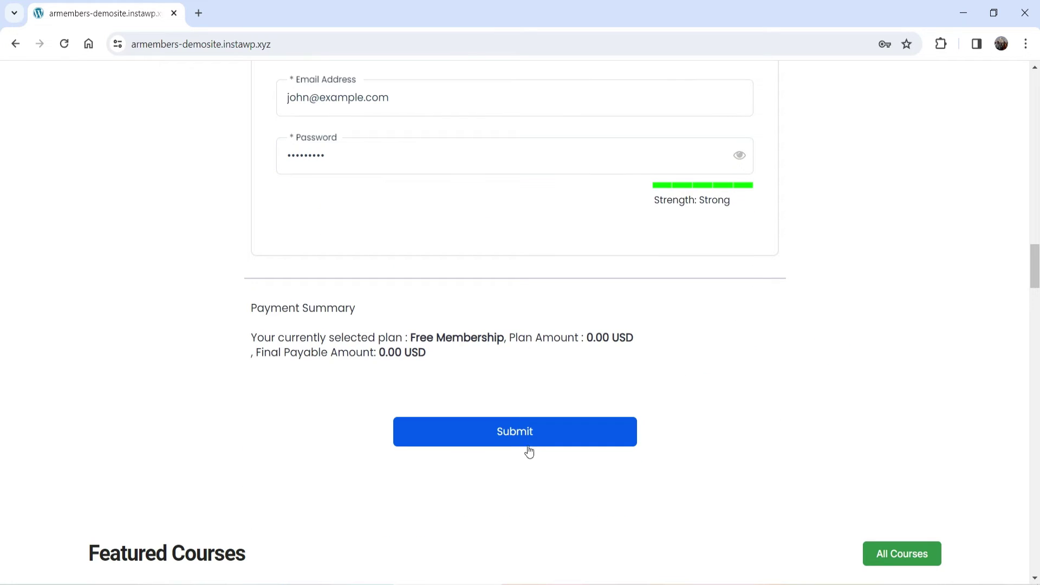
{"action": "left_click", "coordinate": [535, 435]}
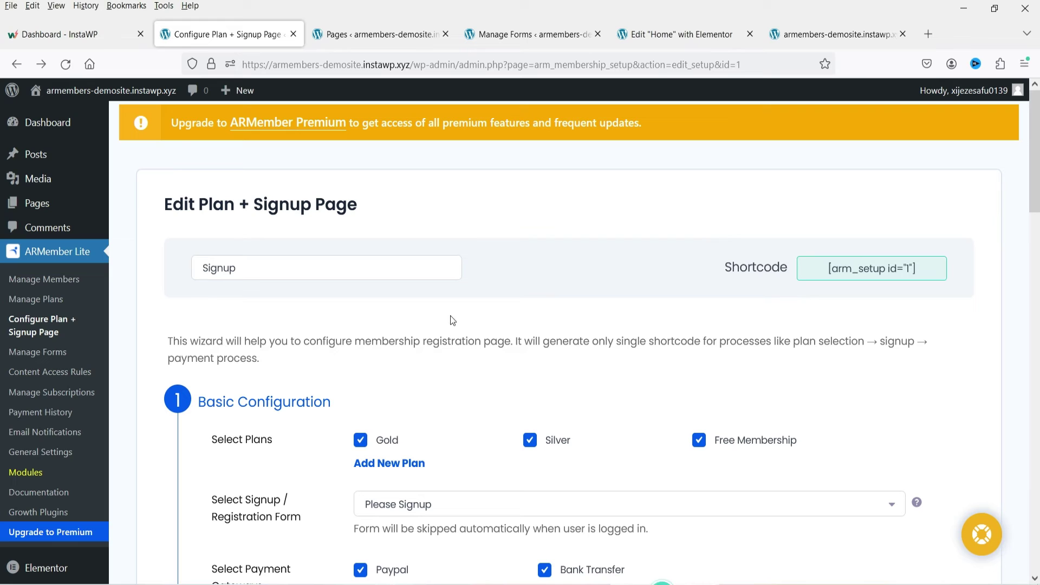
Open ARMember's Content Access Rules page, then the All Posts list in another tab
{"action": "left_click", "coordinate": [37, 353]}
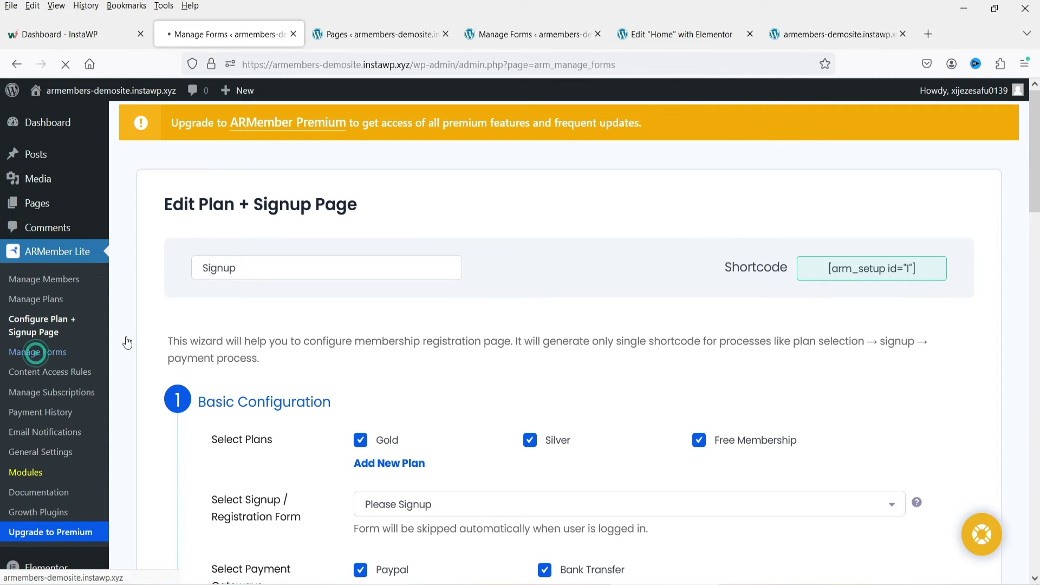
{"action": "left_click", "coordinate": [64, 372]}
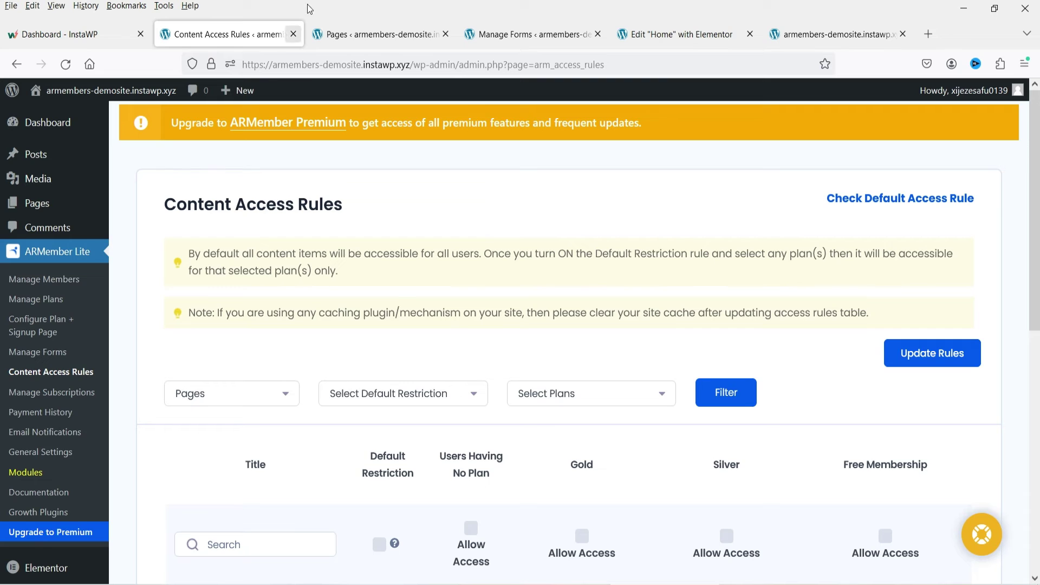
{"action": "left_click", "coordinate": [370, 35]}
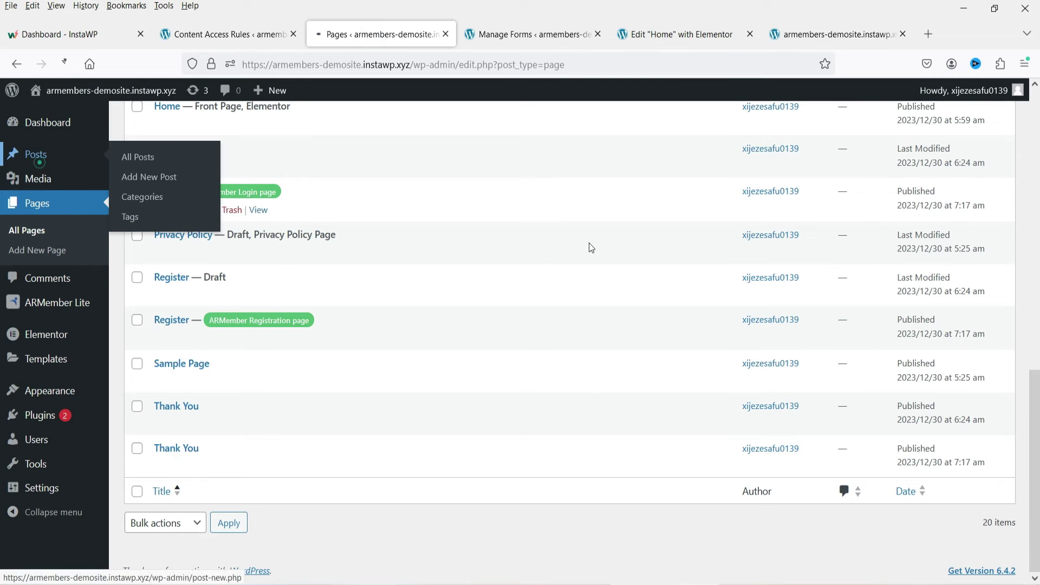
{"action": "left_click", "coordinate": [36, 154]}
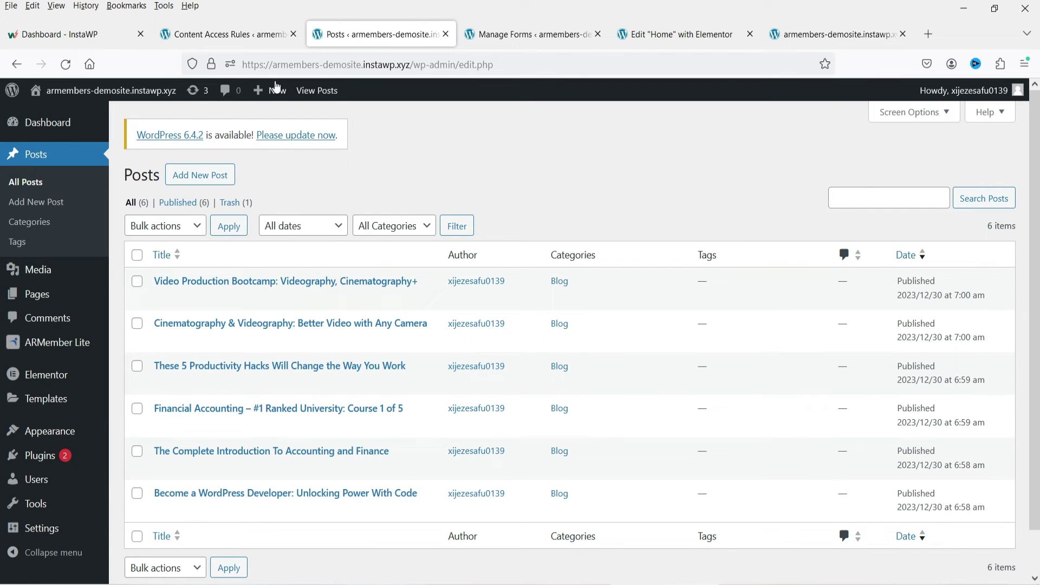
Open the content type dropdown on Content Access Rules and compare it with the six blog posts
{"action": "left_click", "coordinate": [222, 34]}
{"action": "scroll", "coordinate": [524, 261], "scroll_direction": "down", "scroll_amount": 2}
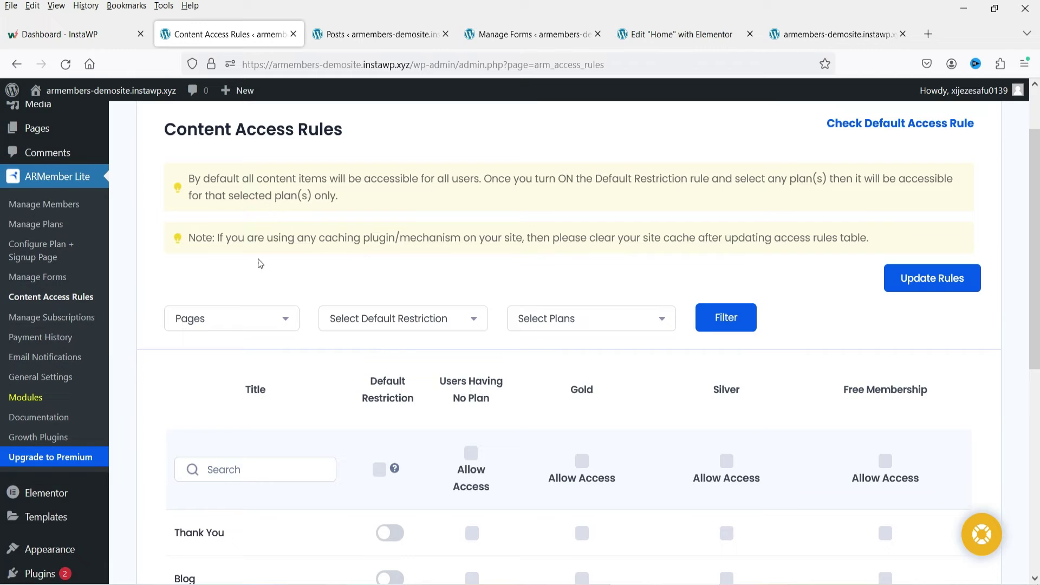
{"action": "scroll", "coordinate": [258, 263], "scroll_direction": "down", "scroll_amount": 3}
{"action": "left_click", "coordinate": [241, 167]}
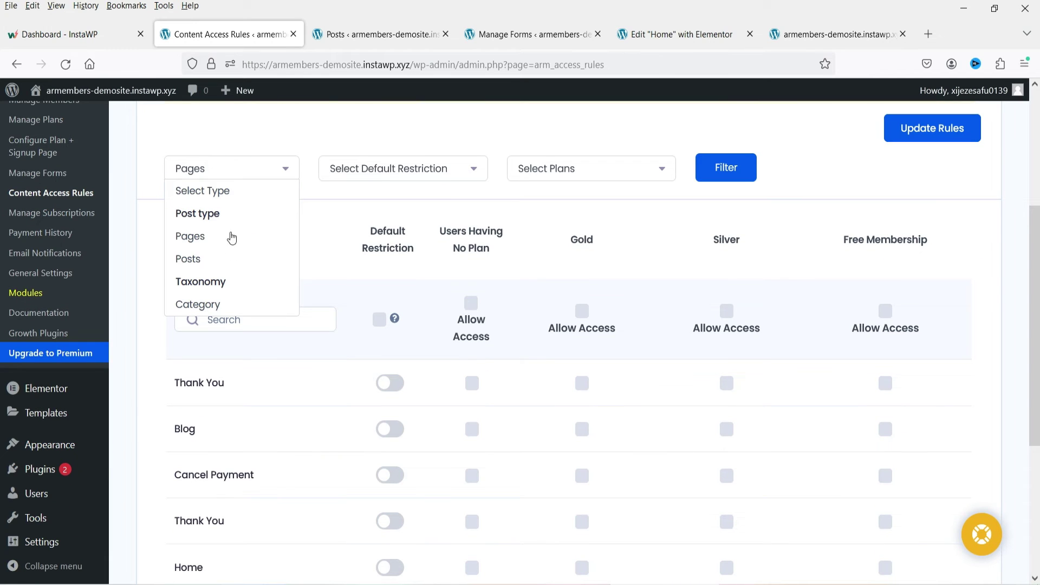
{"action": "key", "text": "ctrl+Tab"}
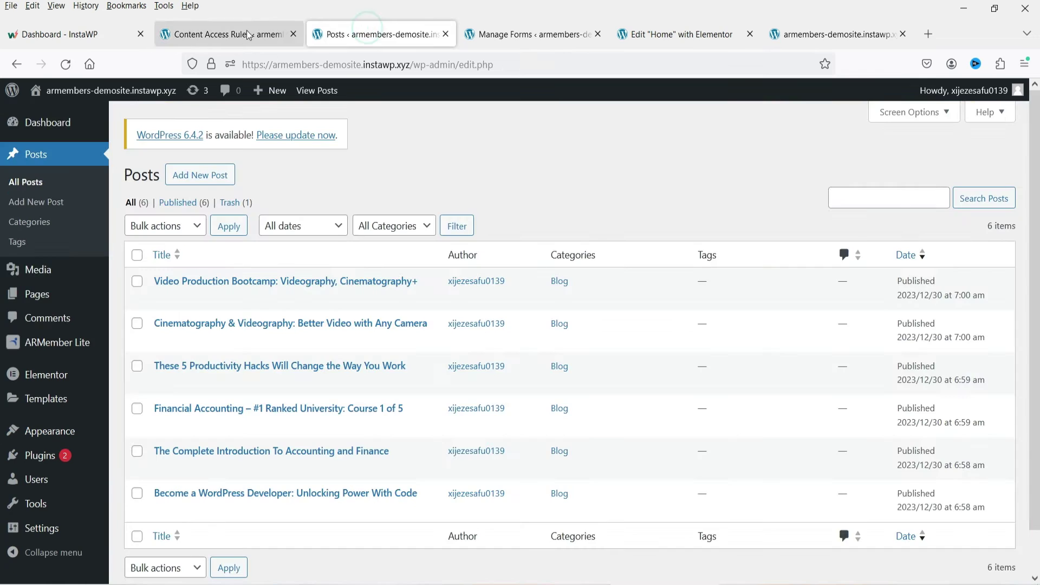
{"action": "key", "text": "ctrl+shift+Tab"}
{"action": "key", "text": "ctrl+Tab"}
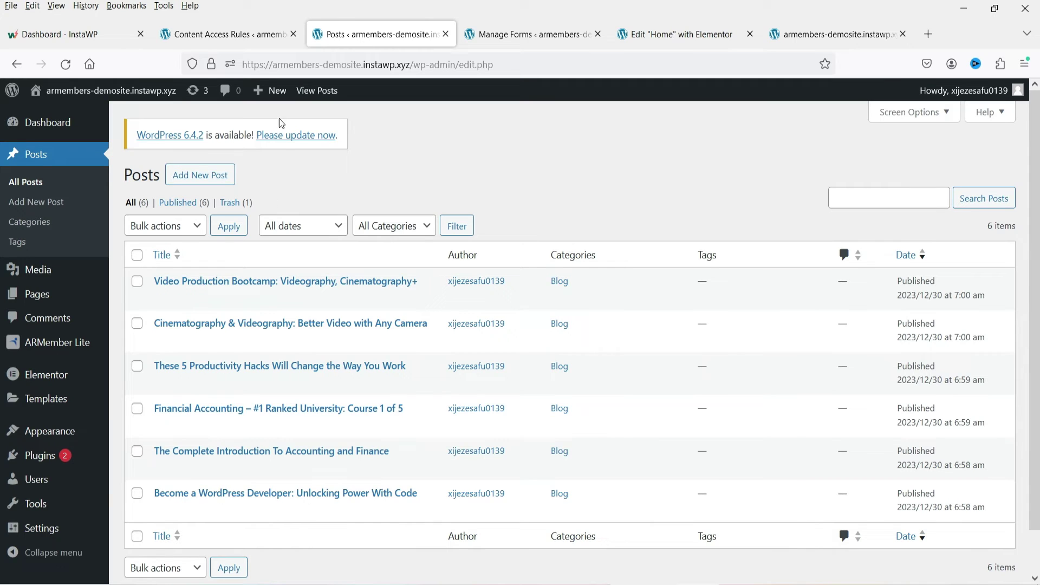
Filter the Content Access Rules list to show Posts
{"action": "left_click", "coordinate": [228, 34]}
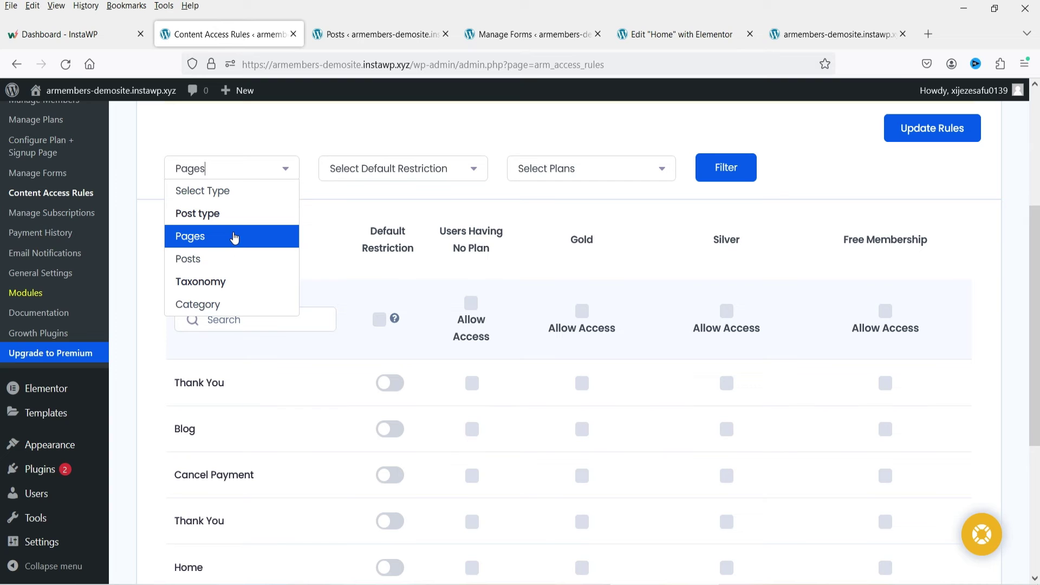
{"action": "left_click", "coordinate": [262, 257]}
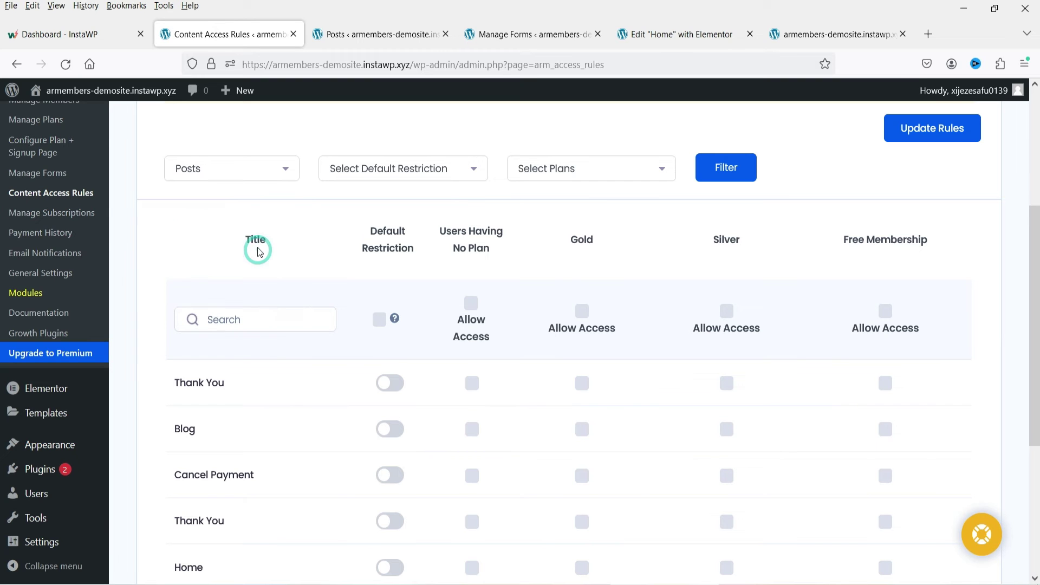
{"action": "left_click", "coordinate": [725, 168]}
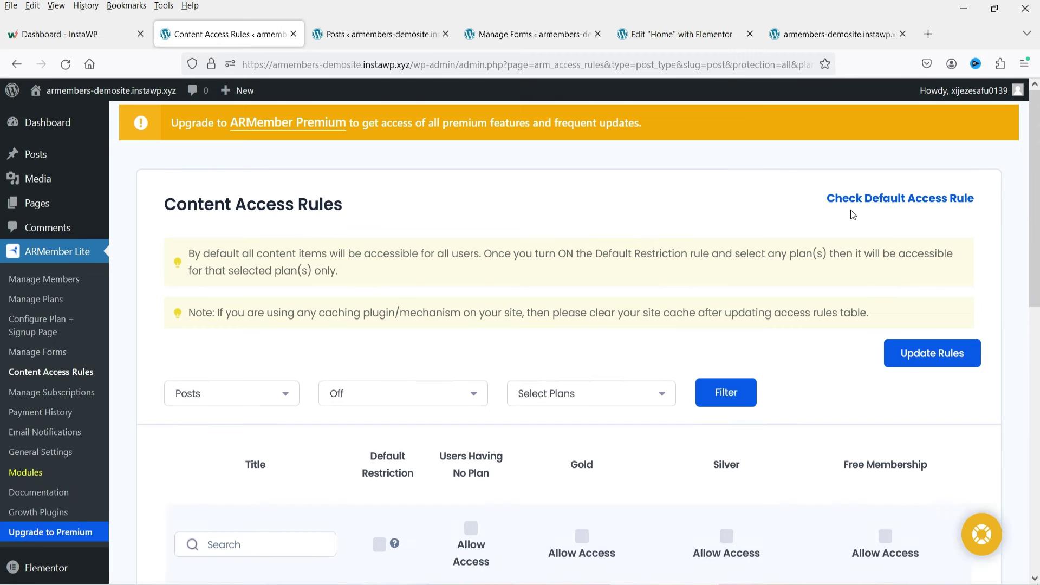
{"action": "scroll", "coordinate": [850, 211], "scroll_direction": "down", "scroll_amount": 3}
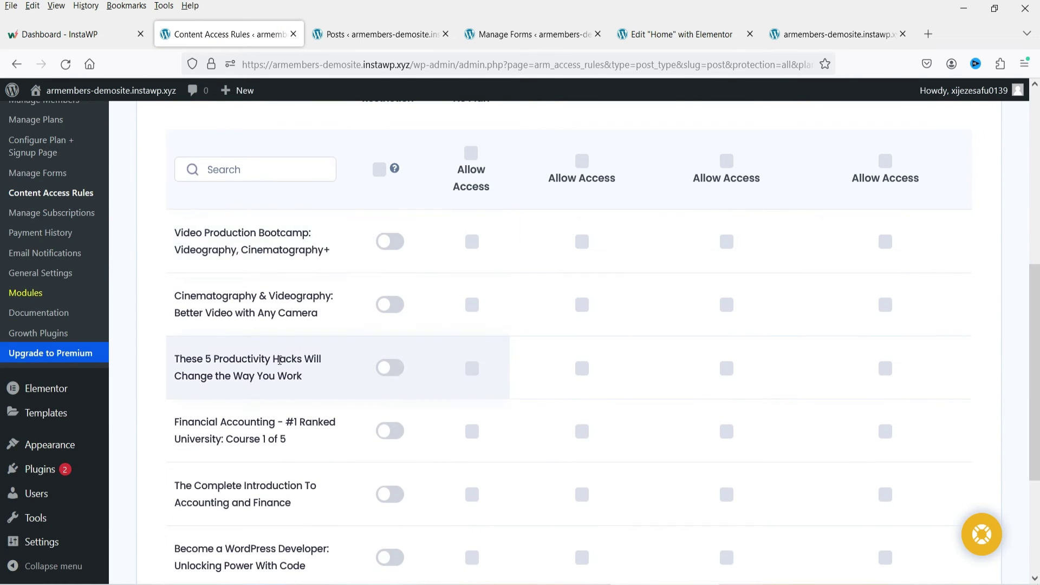
{"action": "scroll", "coordinate": [294, 300], "scroll_direction": "down", "scroll_amount": 3}
{"action": "scroll", "coordinate": [375, 288], "scroll_direction": "up", "scroll_amount": 4}
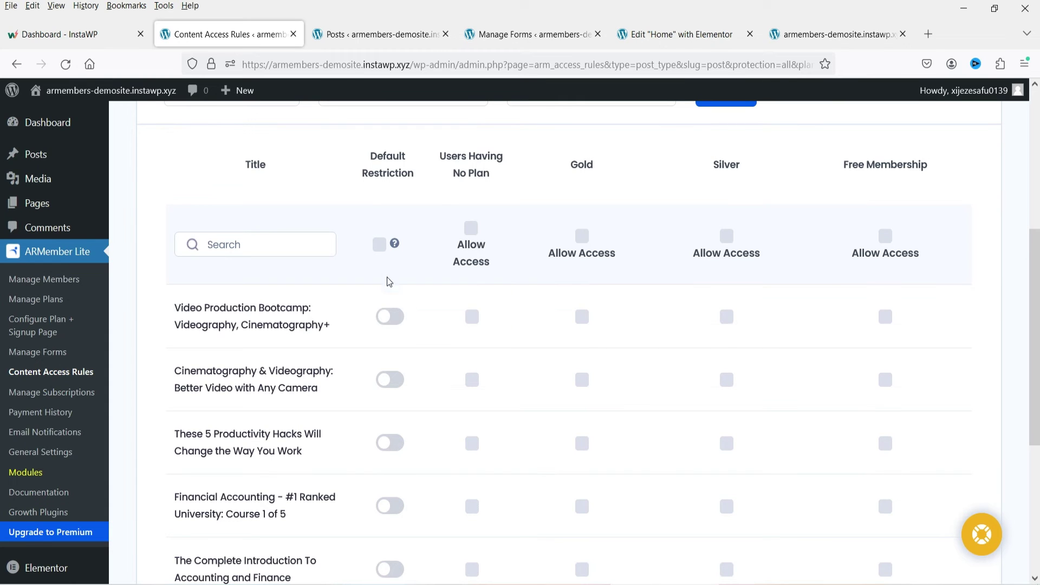
Turn on Default Restriction for all six posts, from Video Production Bootcamp to WordPress developer
{"action": "left_click", "coordinate": [393, 317]}
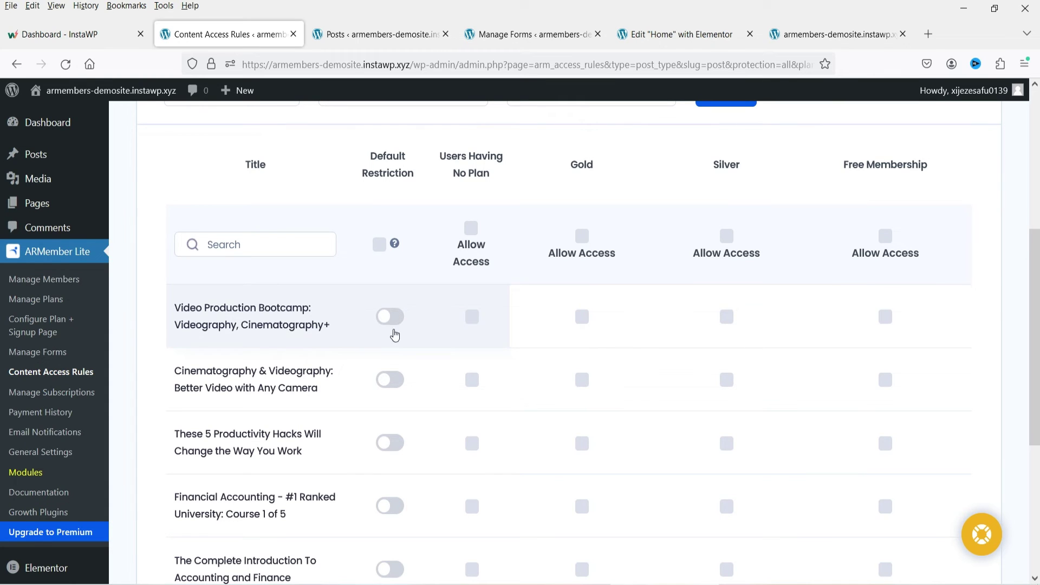
{"action": "left_click", "coordinate": [391, 380]}
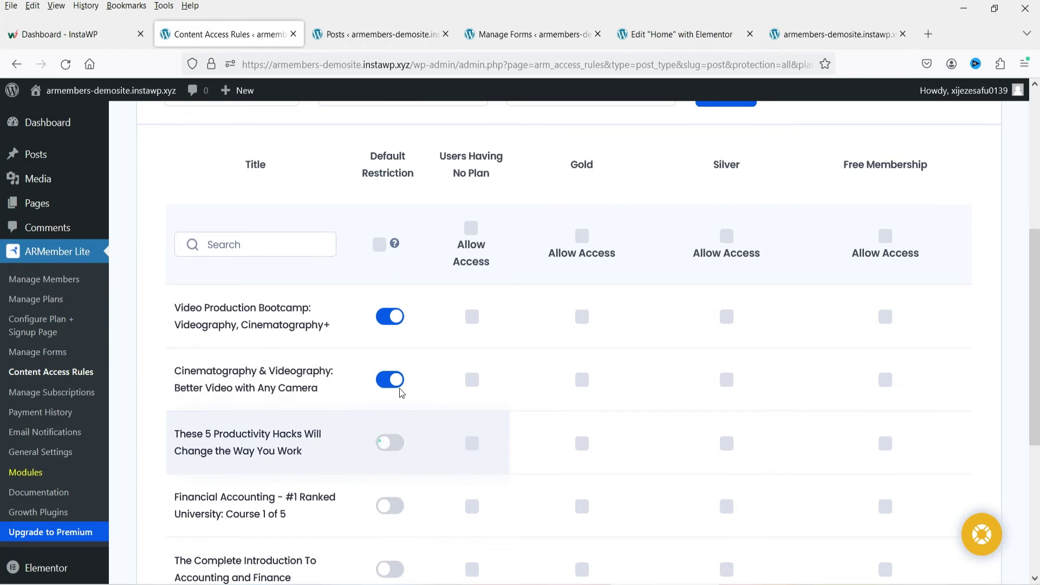
{"action": "left_click", "coordinate": [390, 443]}
{"action": "scroll", "coordinate": [391, 433], "scroll_direction": "down", "scroll_amount": 4}
{"action": "left_click", "coordinate": [390, 280]}
{"action": "left_click", "coordinate": [390, 342]}
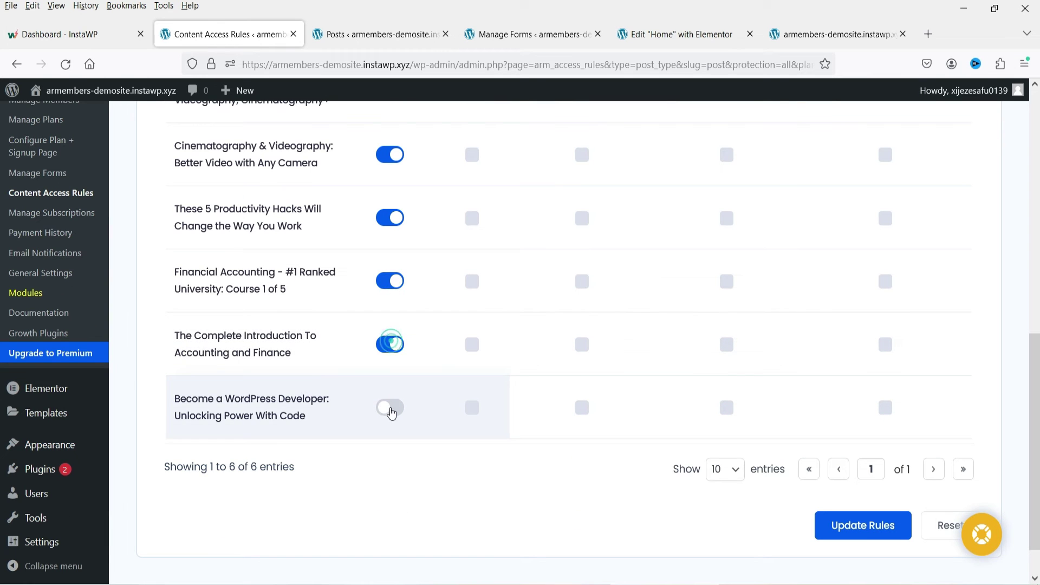
{"action": "left_click", "coordinate": [391, 411]}
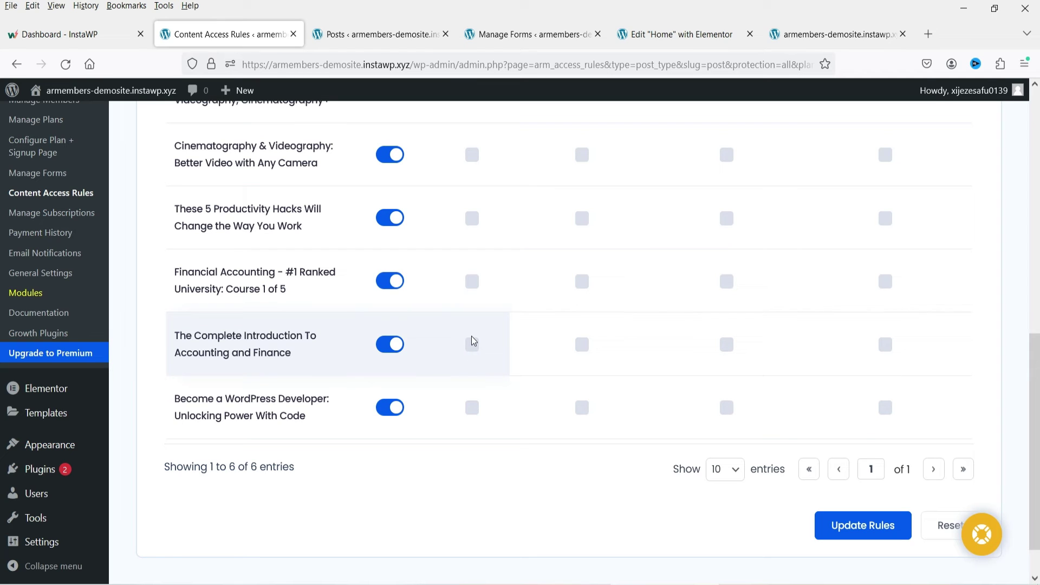
{"action": "scroll", "coordinate": [547, 352], "scroll_direction": "up", "scroll_amount": 3}
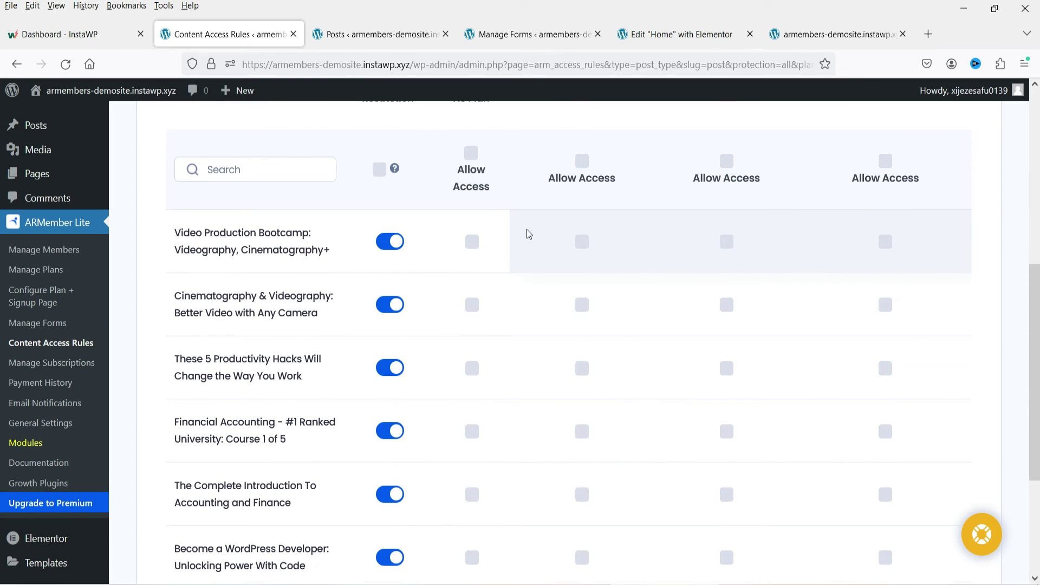
{"action": "scroll", "coordinate": [526, 232], "scroll_direction": "up", "scroll_amount": 2}
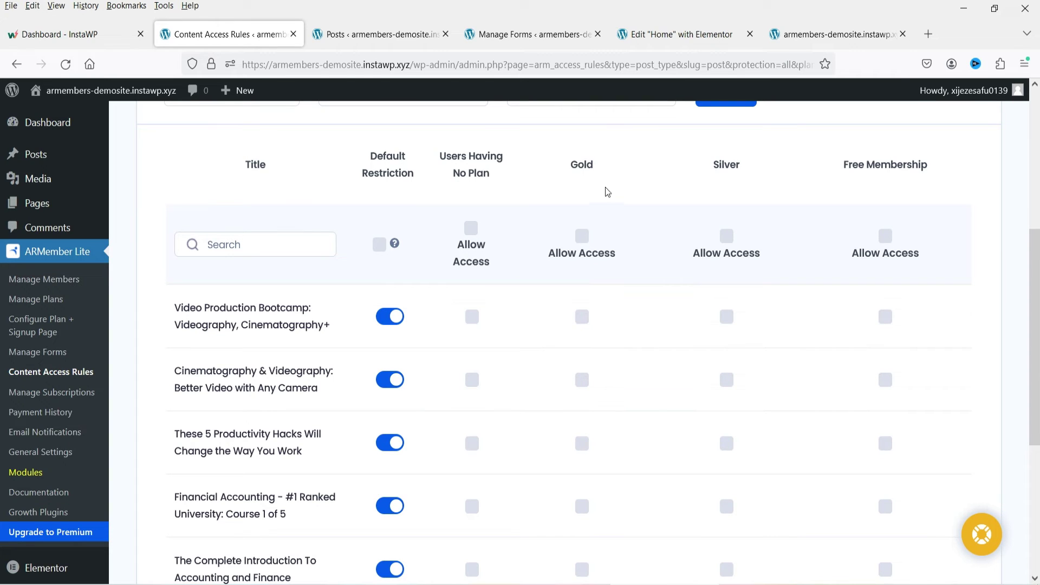
Give Gold access to the Video Production Bootcamp and Cinematography posts, and Silver to productivity hacks and Financial Accounting
{"action": "left_click", "coordinate": [582, 317]}
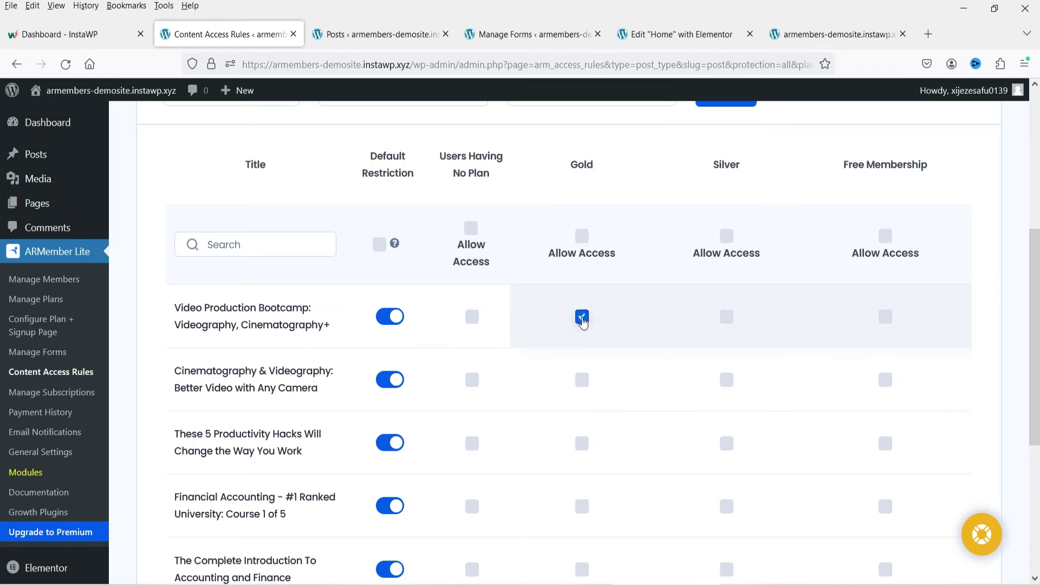
{"action": "left_click", "coordinate": [582, 381]}
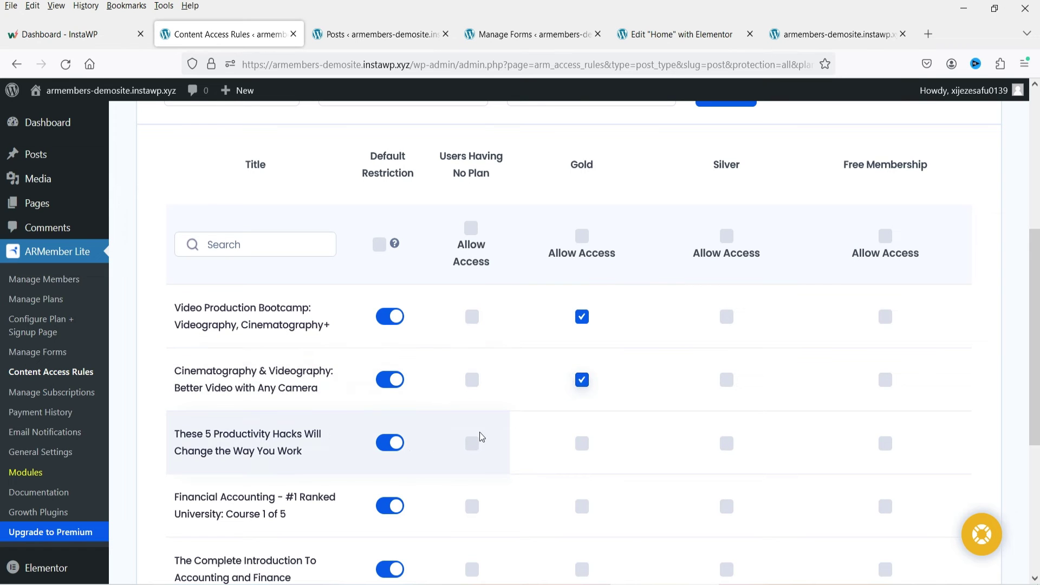
{"action": "scroll", "coordinate": [738, 364], "scroll_direction": "down", "scroll_amount": 3}
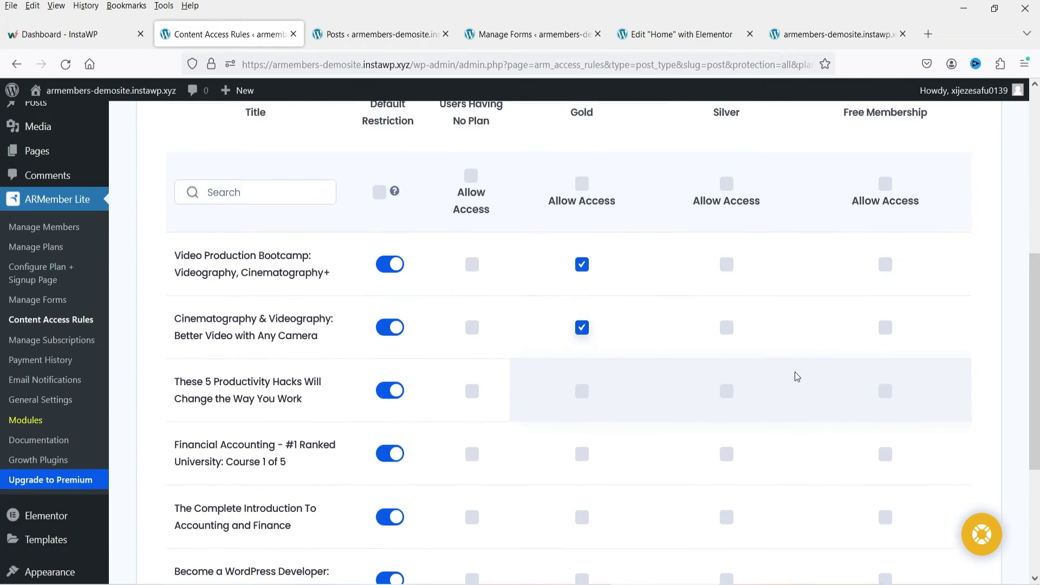
{"action": "left_click", "coordinate": [726, 368]}
{"action": "left_click", "coordinate": [727, 431]}
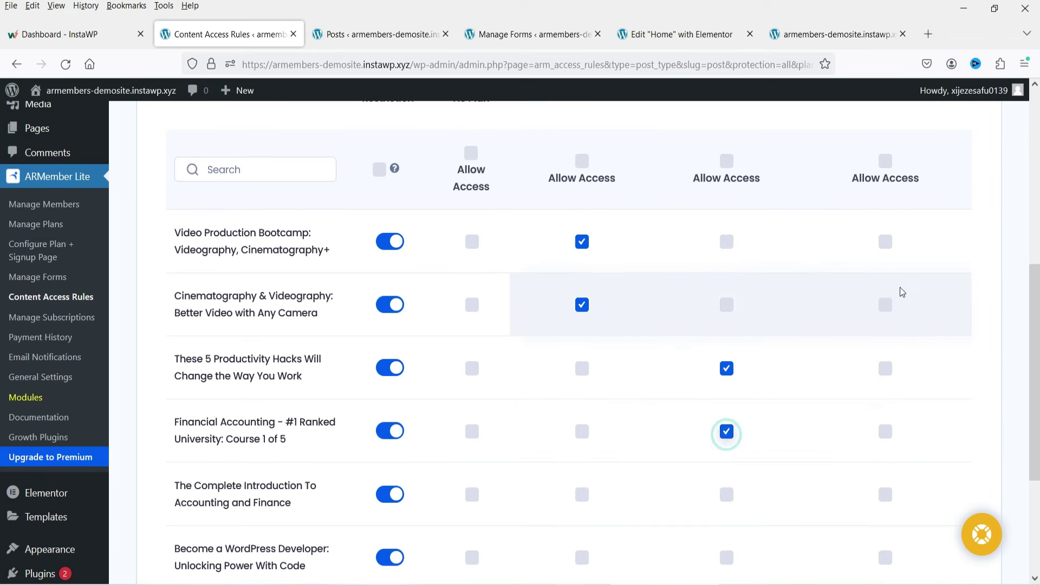
Give Free Membership and Silver access to The Complete Introduction and WordPress developer posts
{"action": "scroll", "coordinate": [921, 216], "scroll_direction": "up", "scroll_amount": 5}
{"action": "scroll", "coordinate": [902, 258], "scroll_direction": "down", "scroll_amount": 10}
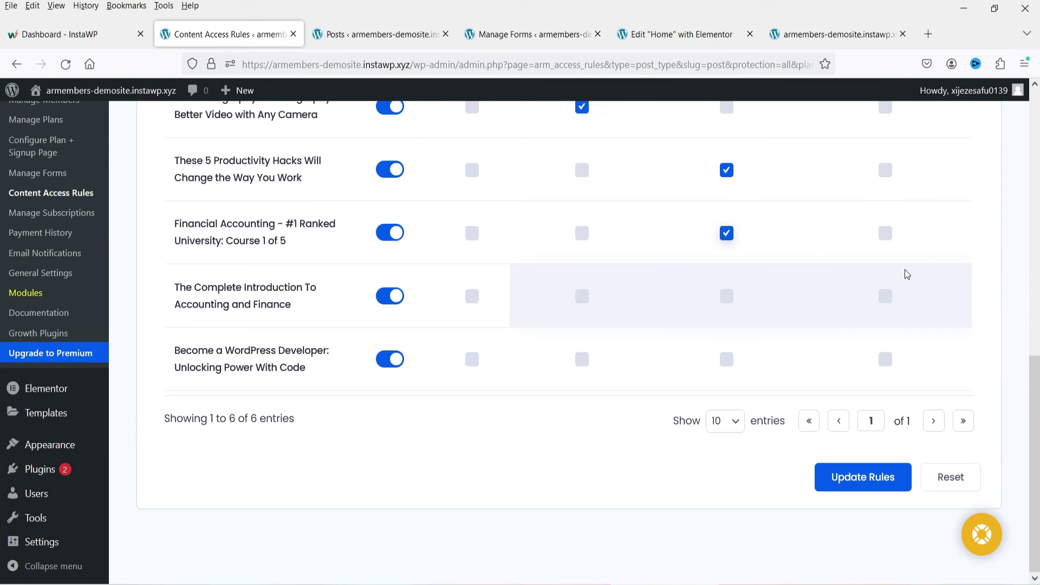
{"action": "left_click", "coordinate": [884, 297]}
{"action": "left_click", "coordinate": [885, 359]}
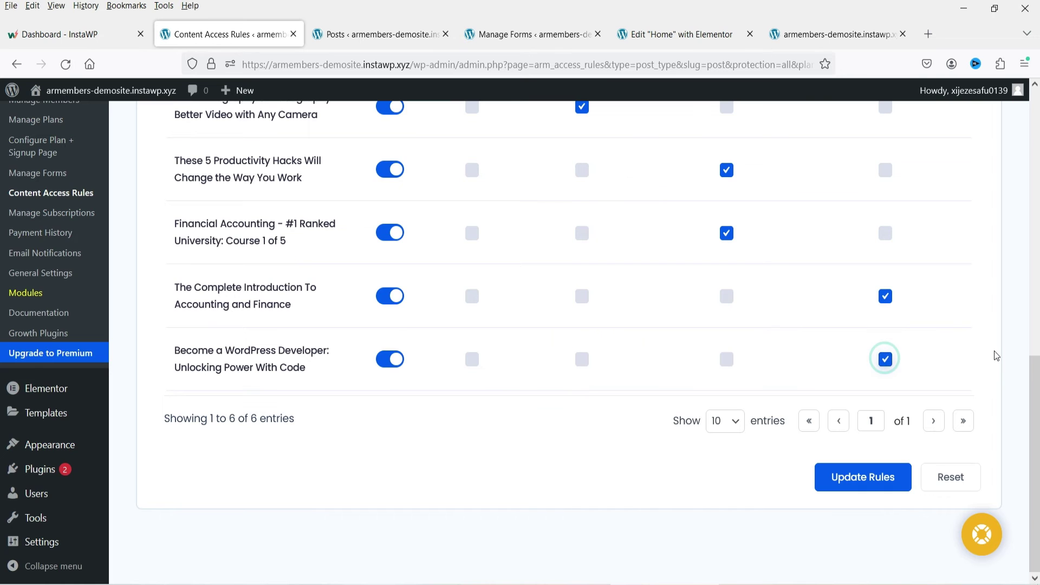
{"action": "scroll", "coordinate": [993, 350], "scroll_direction": "up", "scroll_amount": 5}
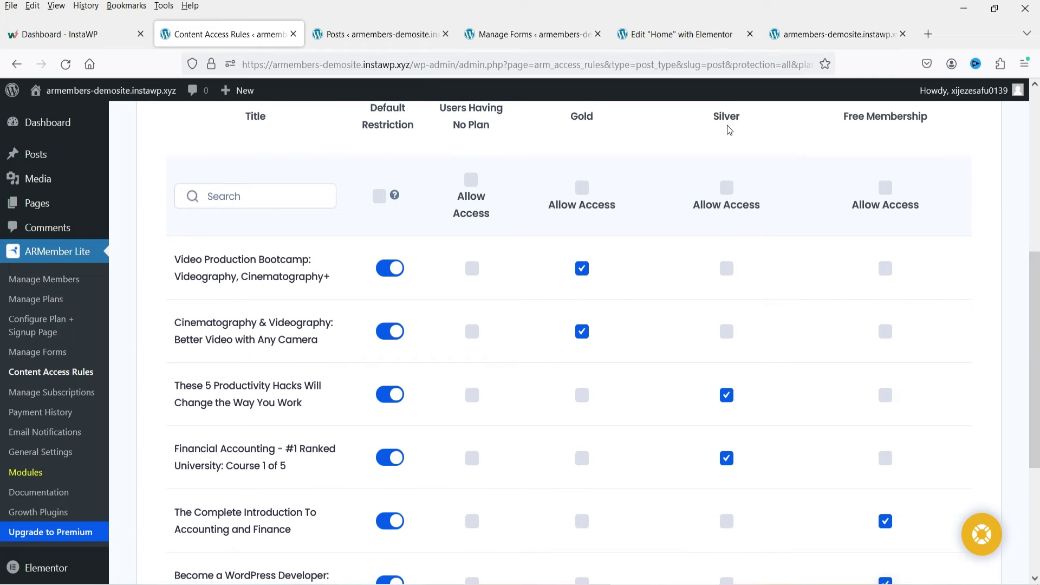
{"action": "scroll", "coordinate": [731, 142], "scroll_direction": "down", "scroll_amount": 5}
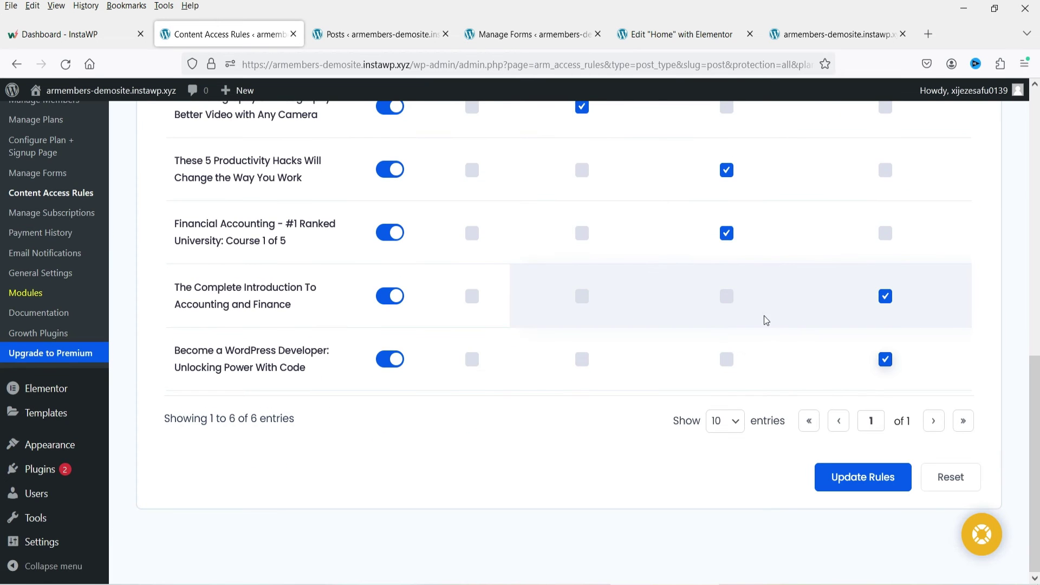
{"action": "left_click", "coordinate": [726, 297]}
{"action": "left_click", "coordinate": [726, 359]}
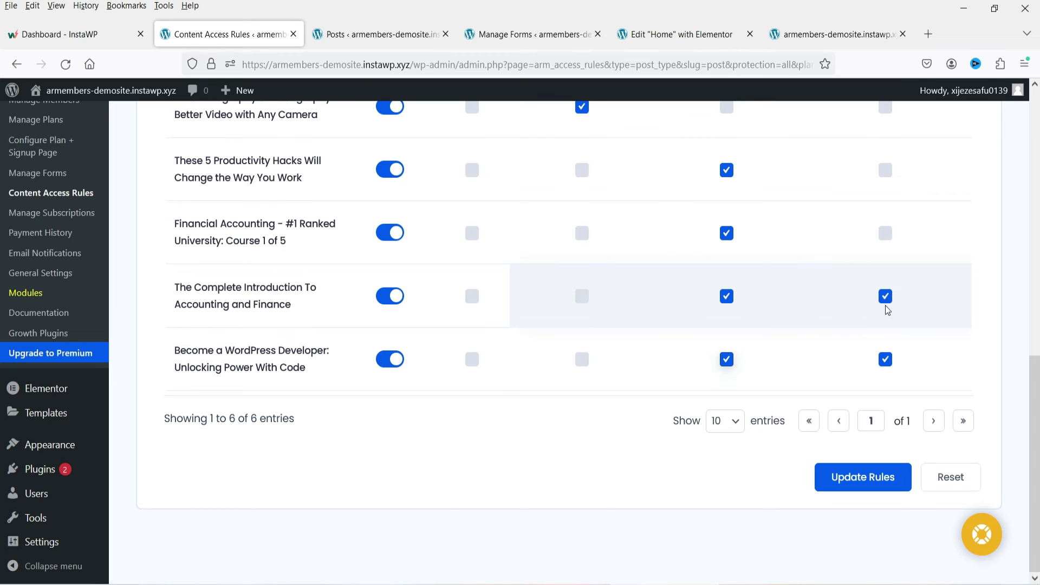
Give Gold access to the productivity hacks, Financial Accounting, The Complete Introduction and WordPress developer posts
{"action": "scroll", "coordinate": [704, 325], "scroll_direction": "up", "scroll_amount": 2}
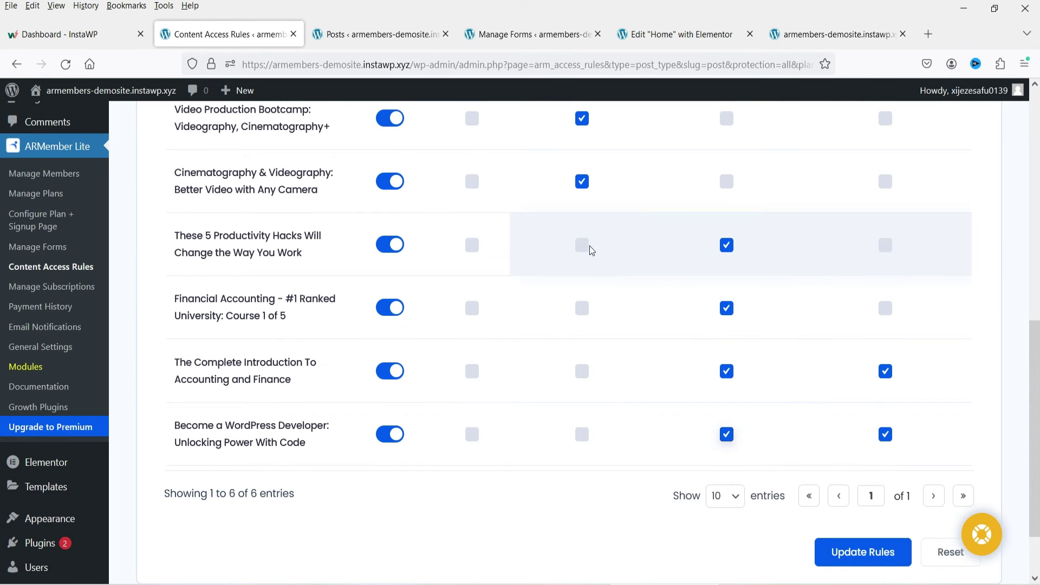
{"action": "left_click", "coordinate": [584, 247]}
{"action": "left_click", "coordinate": [582, 308]}
{"action": "left_click", "coordinate": [581, 371]}
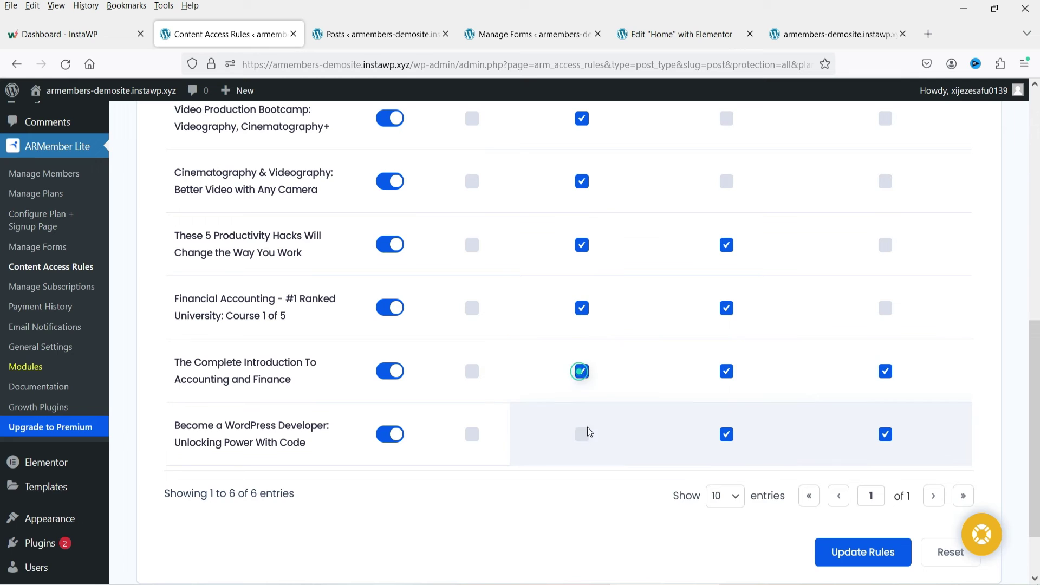
{"action": "left_click", "coordinate": [582, 434]}
{"action": "scroll", "coordinate": [967, 331], "scroll_direction": "up", "scroll_amount": 4}
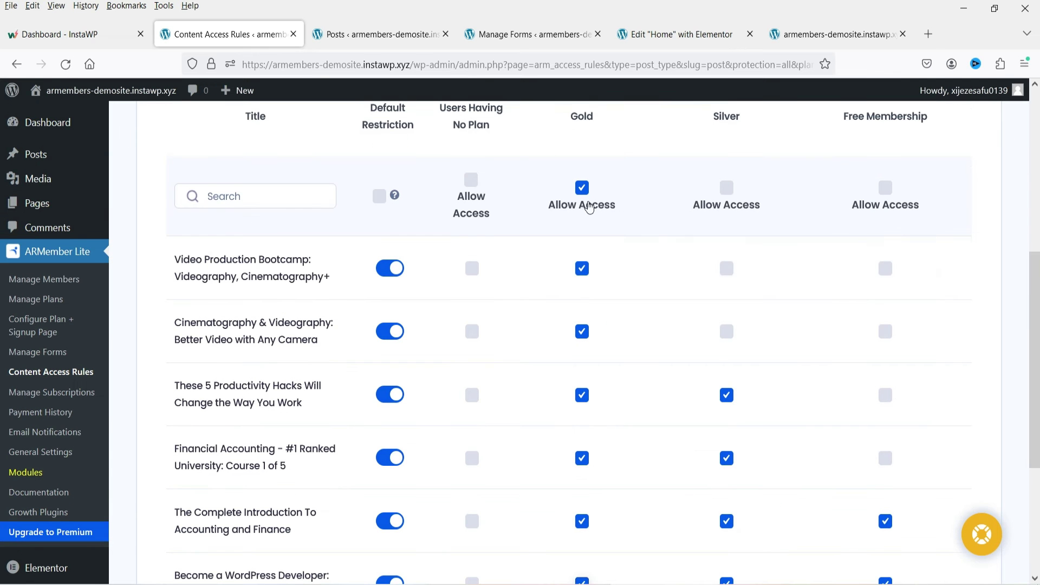
{"action": "scroll", "coordinate": [626, 220], "scroll_direction": "down", "scroll_amount": 4}
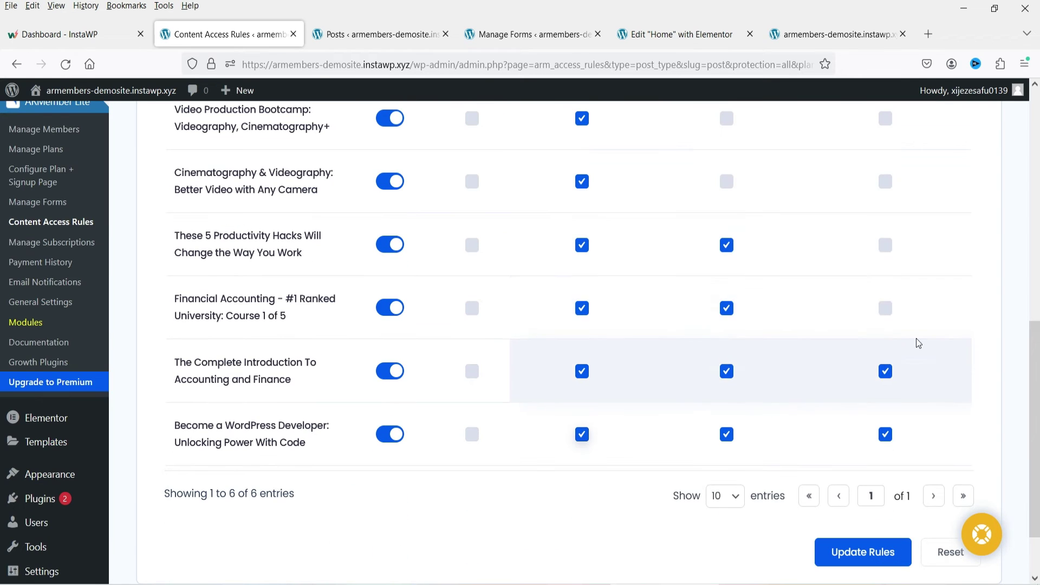
{"action": "scroll", "coordinate": [928, 315], "scroll_direction": "down", "scroll_amount": 2}
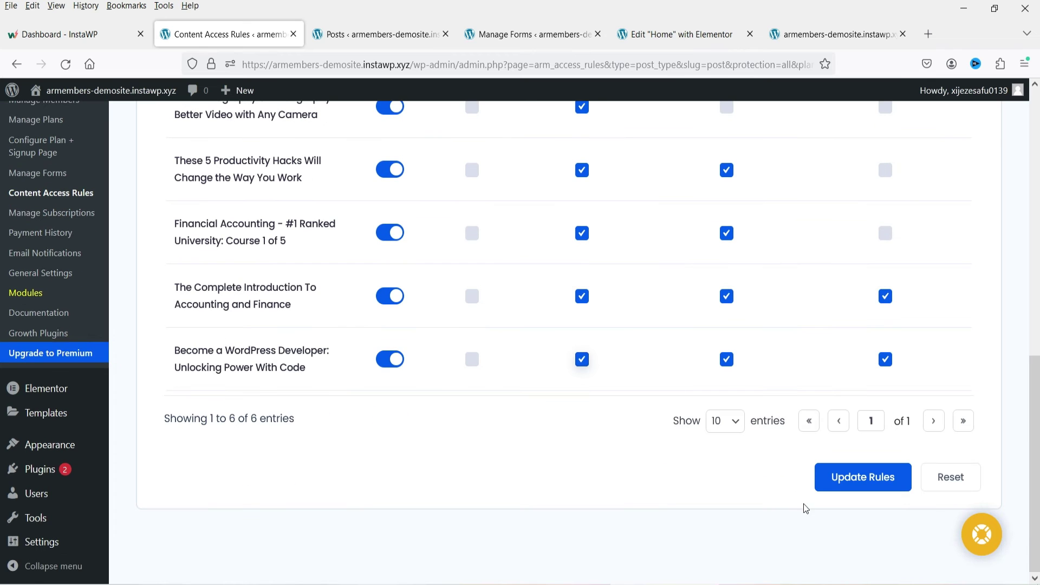
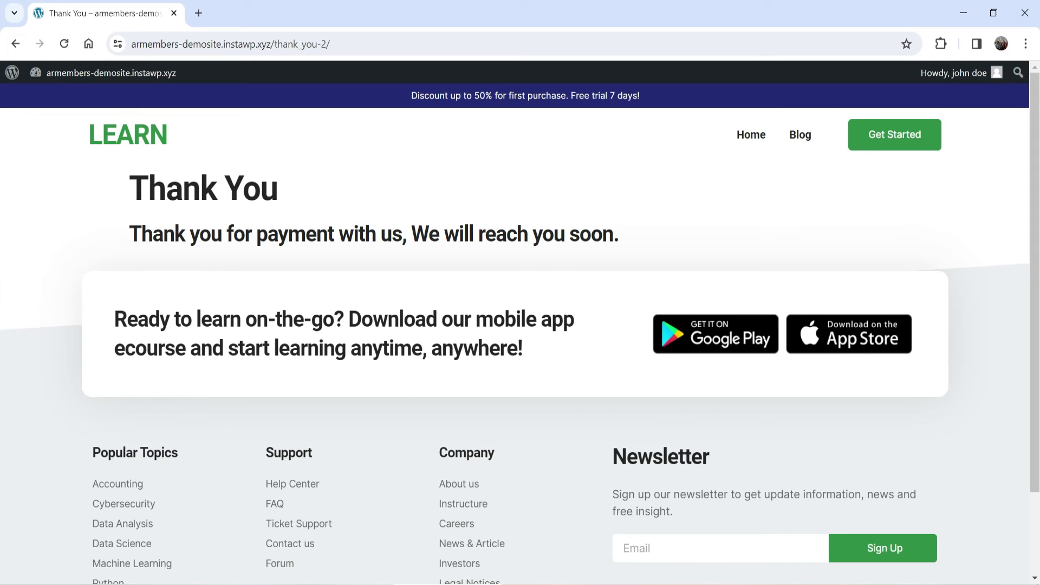
Go to the Blog page and scroll its two posts, including The Complete Introduction To Accounting and Finance
{"action": "left_click", "coordinate": [795, 142]}
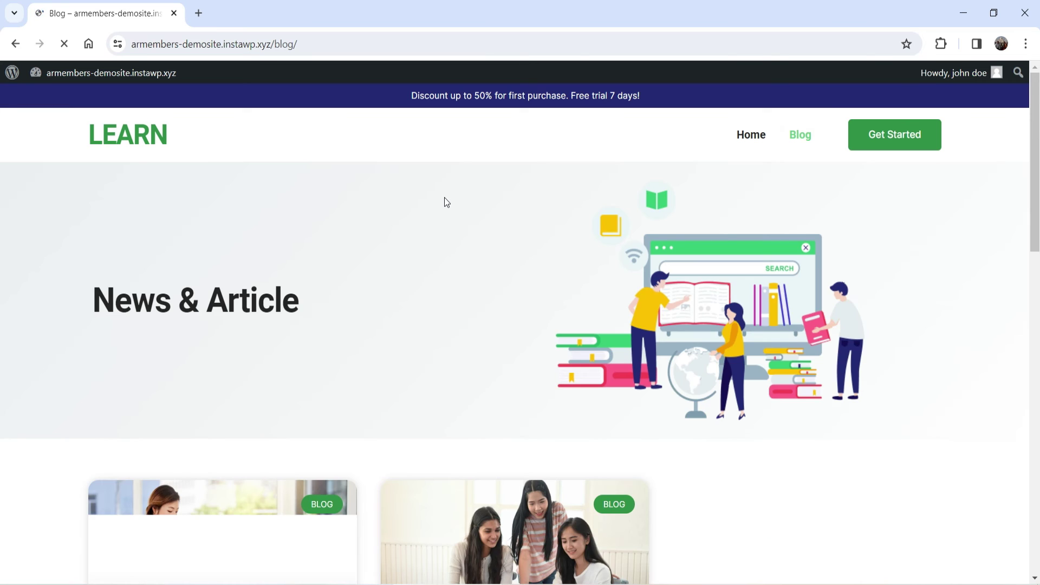
{"action": "scroll", "coordinate": [928, 238], "scroll_direction": "down", "scroll_amount": 10}
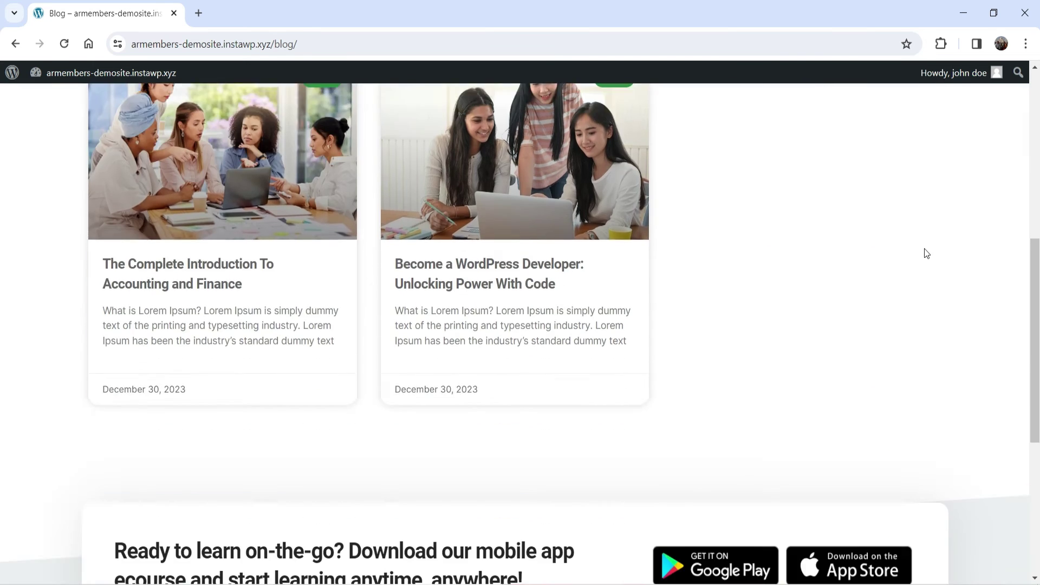
{"action": "scroll", "coordinate": [781, 197], "scroll_direction": "up", "scroll_amount": 4}
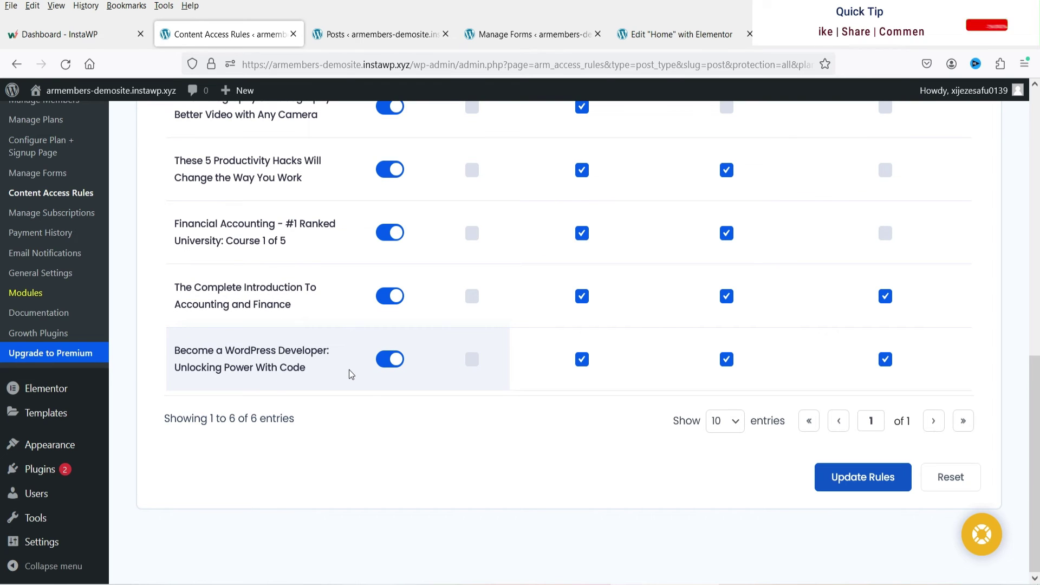
Review the single Free Membership subscription, then check the empty Payment History transactions table
{"action": "scroll", "coordinate": [64, 268], "scroll_direction": "up", "scroll_amount": 3}
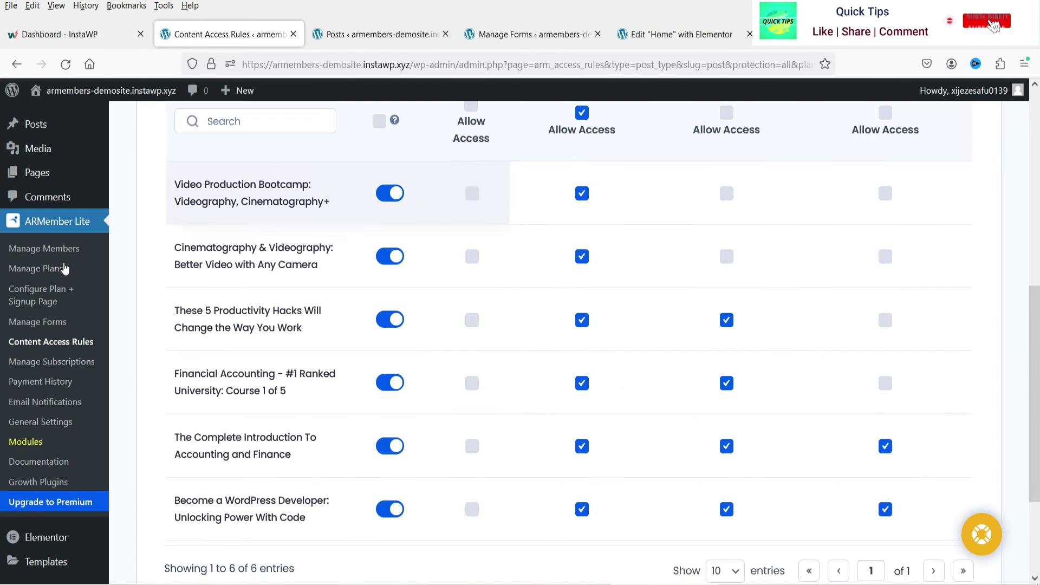
{"action": "left_click", "coordinate": [67, 363]}
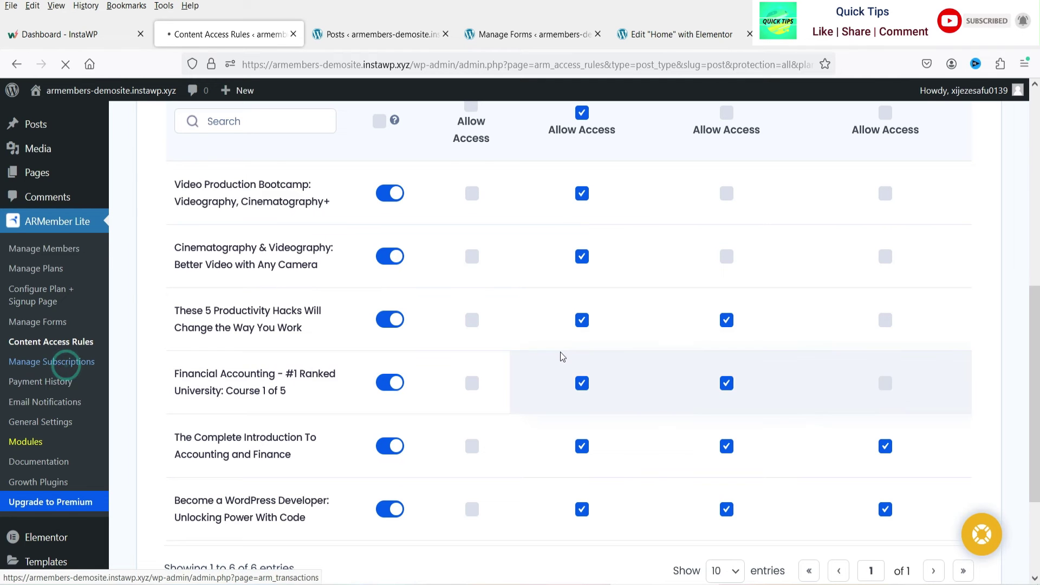
{"action": "scroll", "coordinate": [760, 405], "scroll_direction": "down", "scroll_amount": 3}
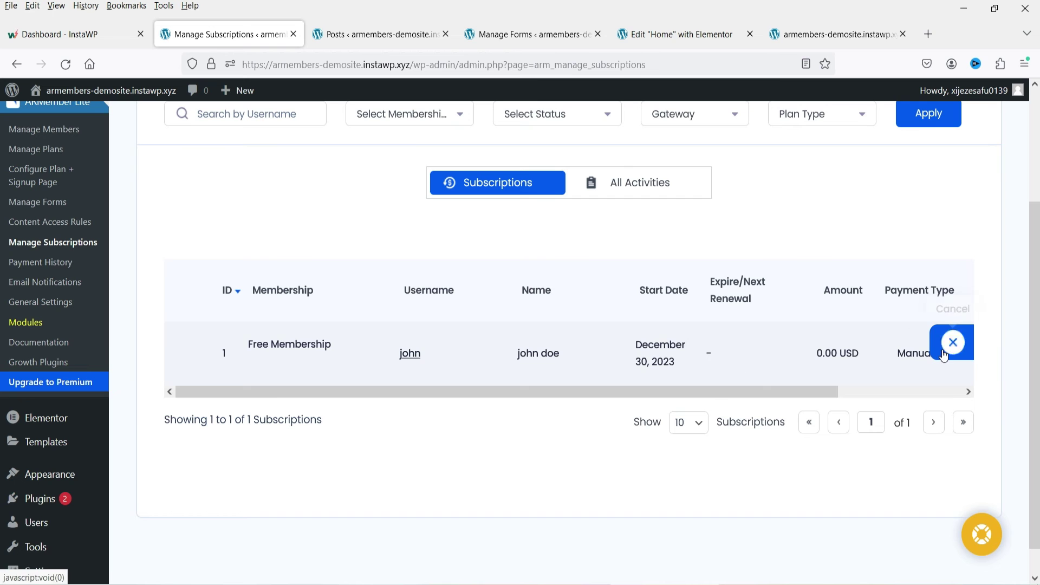
{"action": "left_click", "coordinate": [32, 263]}
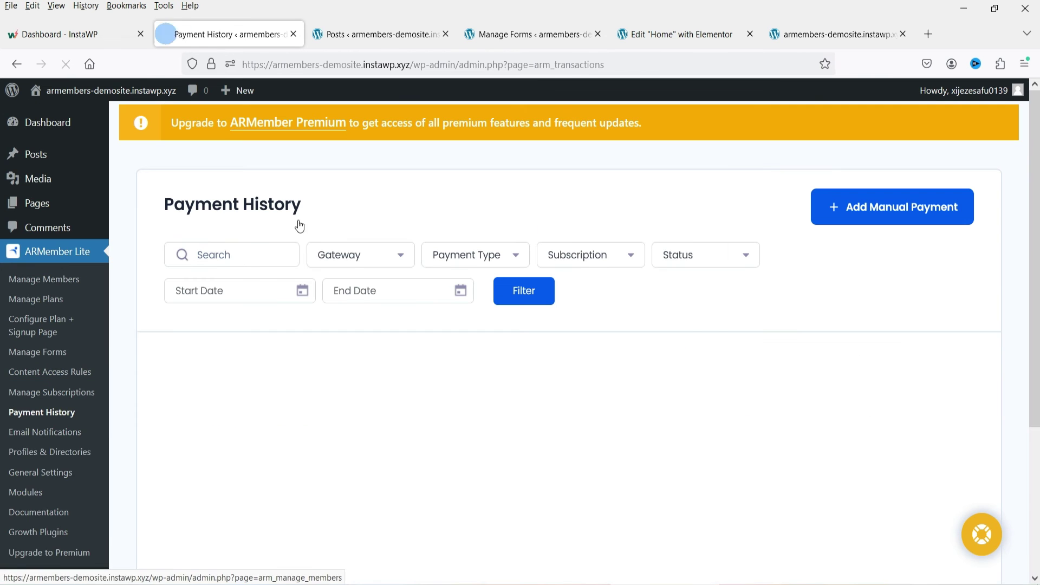
{"action": "scroll", "coordinate": [655, 331], "scroll_direction": "down", "scroll_amount": 3}
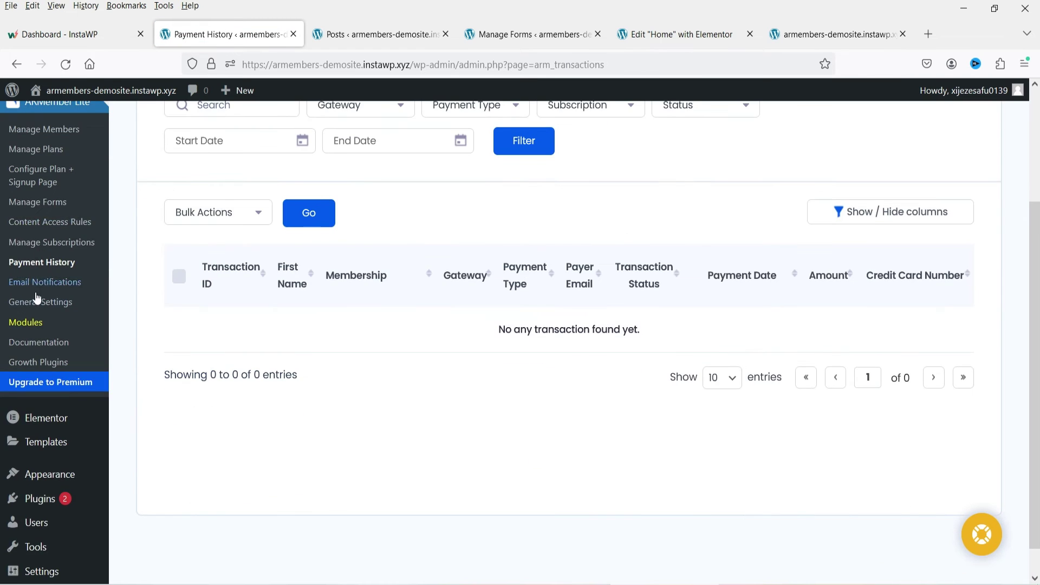
View the Signup Completed Notification To Admin template in Visual mode, close it unchanged, then open General Settings
{"action": "left_click", "coordinate": [39, 282]}
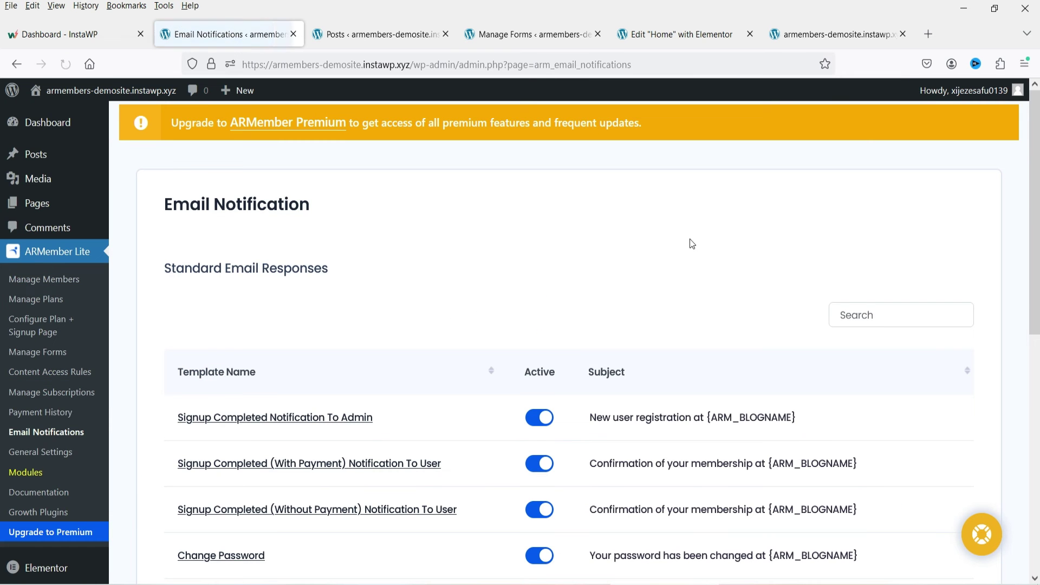
{"action": "scroll", "coordinate": [696, 244], "scroll_direction": "down", "scroll_amount": 3}
{"action": "mouse_move", "coordinate": [959, 272]}
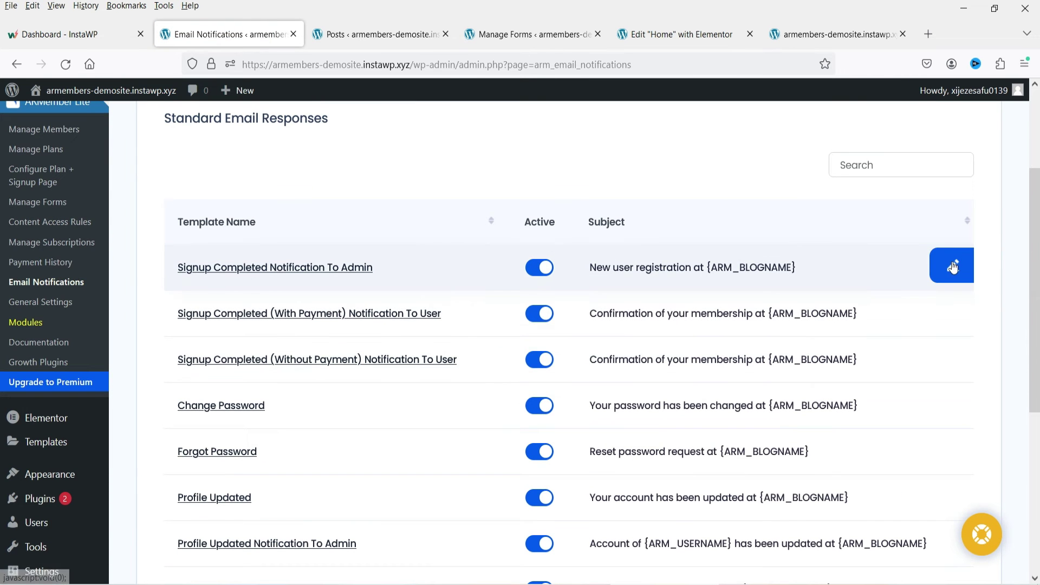
{"action": "left_click", "coordinate": [952, 266]}
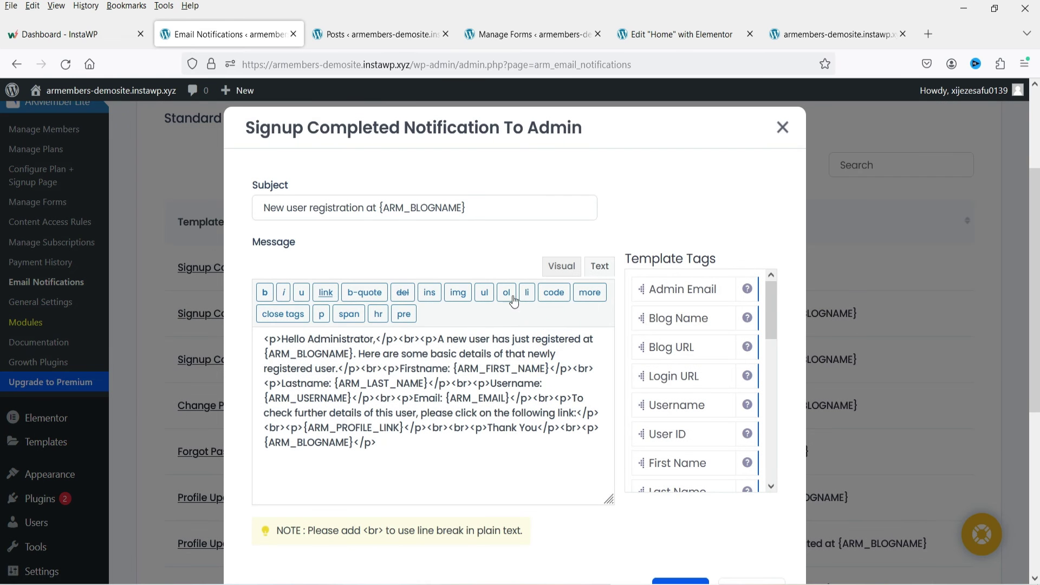
{"action": "left_click", "coordinate": [561, 265]}
{"action": "scroll", "coordinate": [438, 365], "scroll_direction": "down", "scroll_amount": 2}
{"action": "scroll", "coordinate": [437, 365], "scroll_direction": "down", "scroll_amount": 2}
{"action": "scroll", "coordinate": [441, 418], "scroll_direction": "up", "scroll_amount": 5}
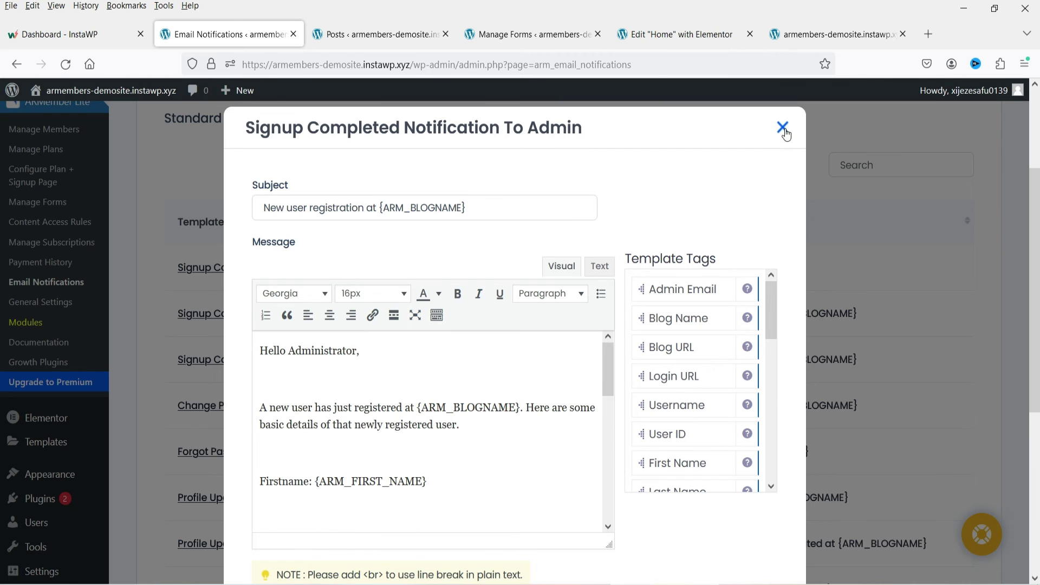
{"action": "left_click", "coordinate": [782, 128]}
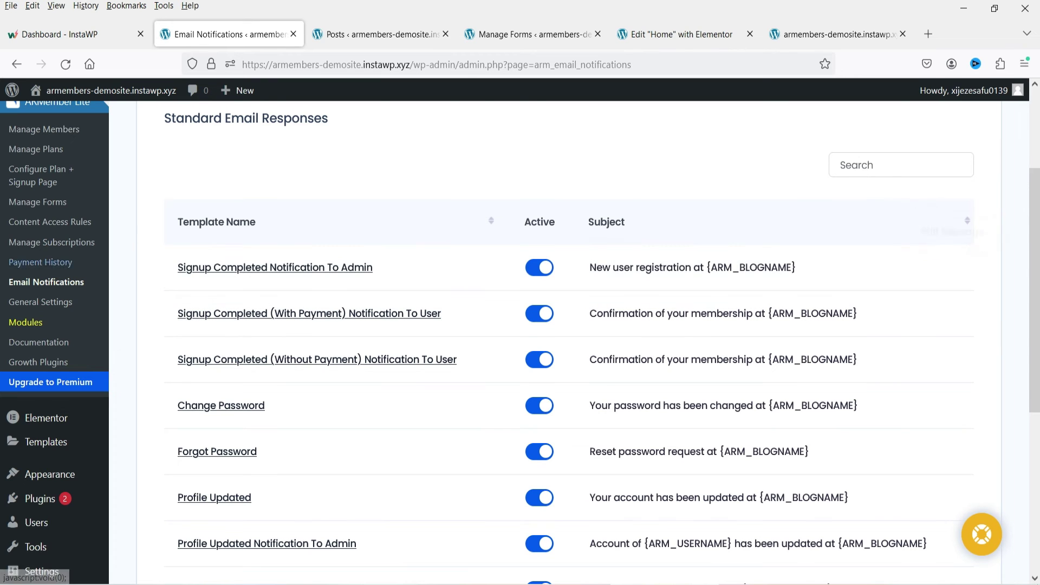
{"action": "left_click", "coordinate": [43, 307]}
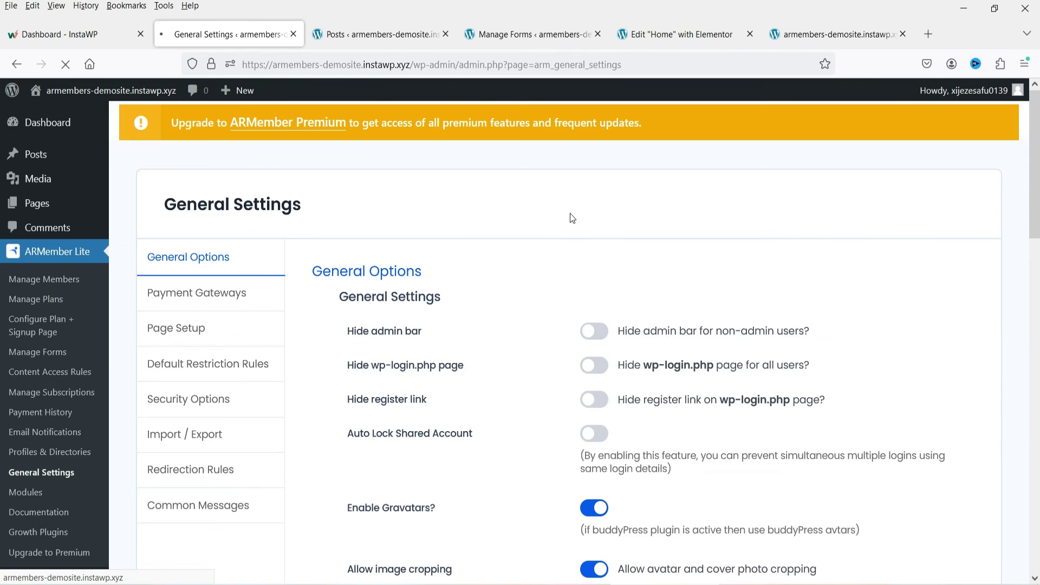
Keep USD as the default currency in General Options, then bring up the Payment Gateways settings
{"action": "scroll", "coordinate": [572, 216], "scroll_direction": "down", "scroll_amount": 2}
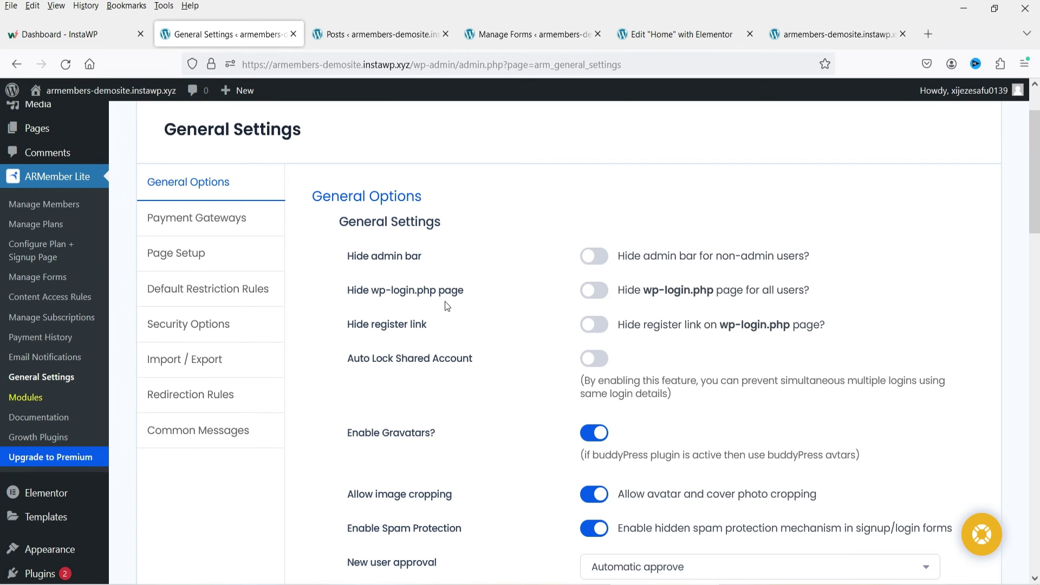
{"action": "scroll", "coordinate": [486, 275], "scroll_direction": "down", "scroll_amount": 4}
{"action": "scroll", "coordinate": [450, 241], "scroll_direction": "down", "scroll_amount": 6}
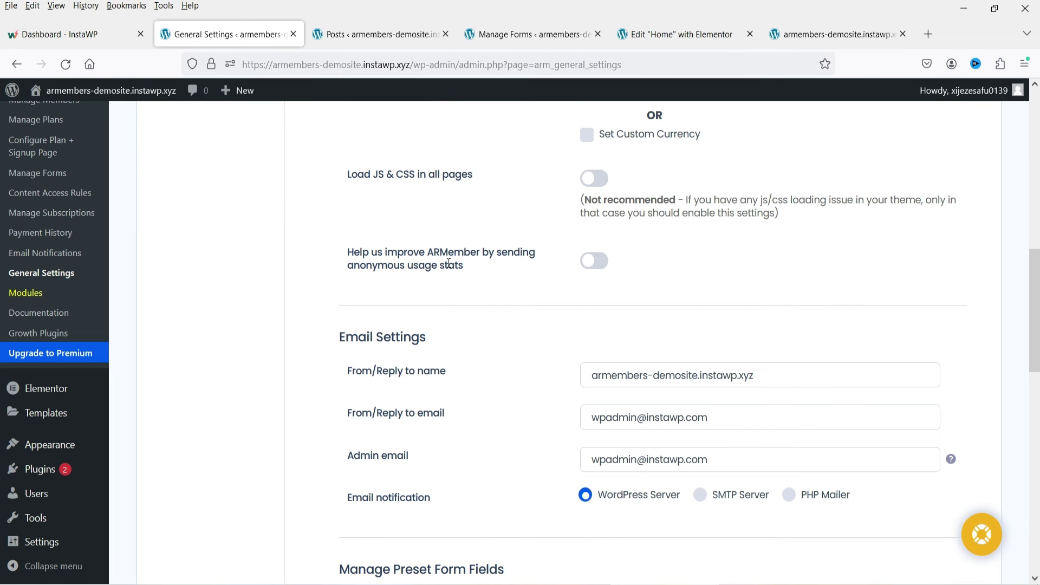
{"action": "scroll", "coordinate": [449, 263], "scroll_direction": "up", "scroll_amount": 2}
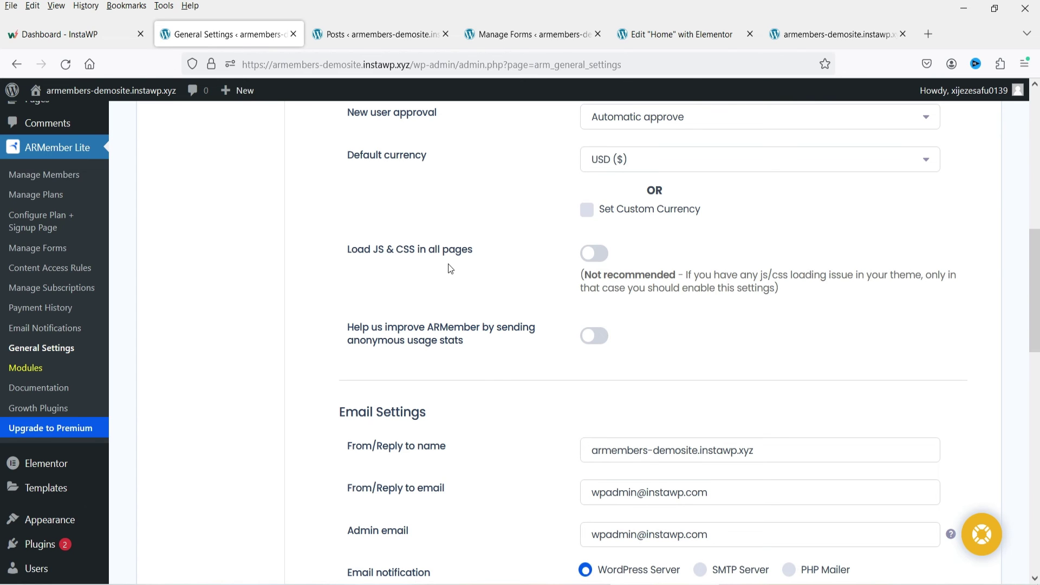
{"action": "left_click", "coordinate": [697, 169]}
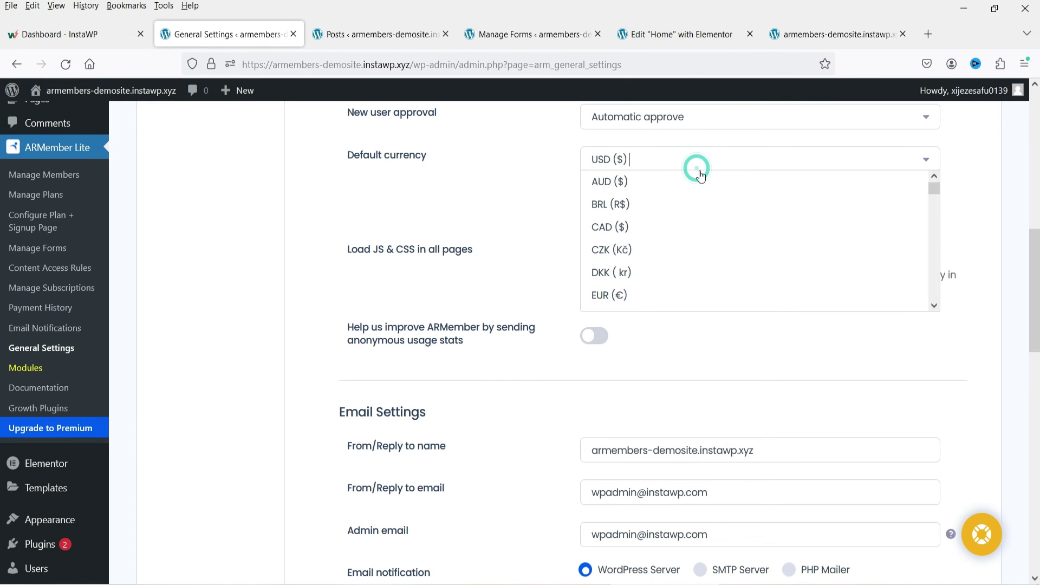
{"action": "left_click", "coordinate": [970, 194]}
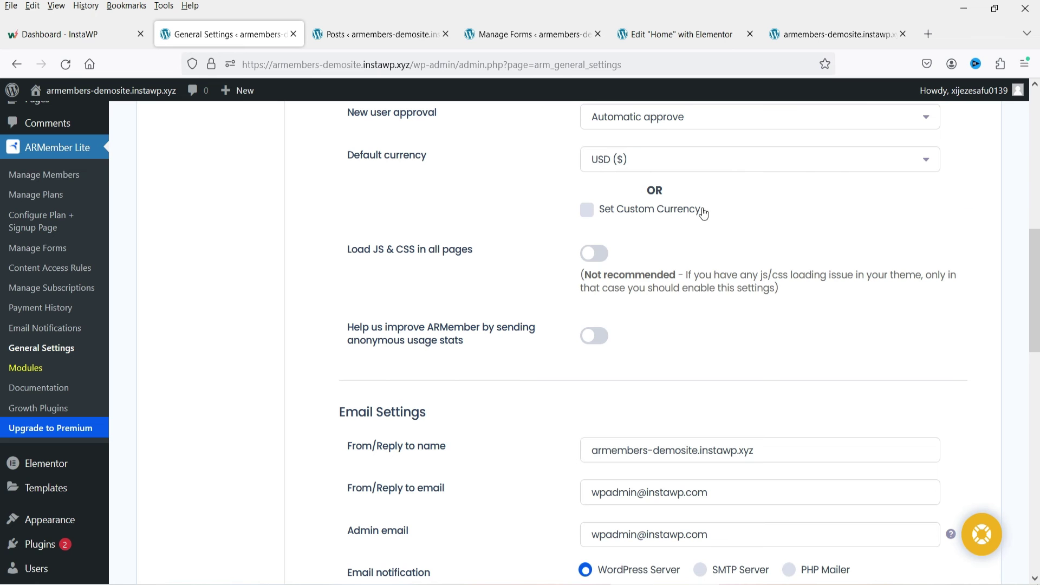
{"action": "scroll", "coordinate": [639, 229], "scroll_direction": "up", "scroll_amount": 10}
{"action": "left_click", "coordinate": [212, 299]}
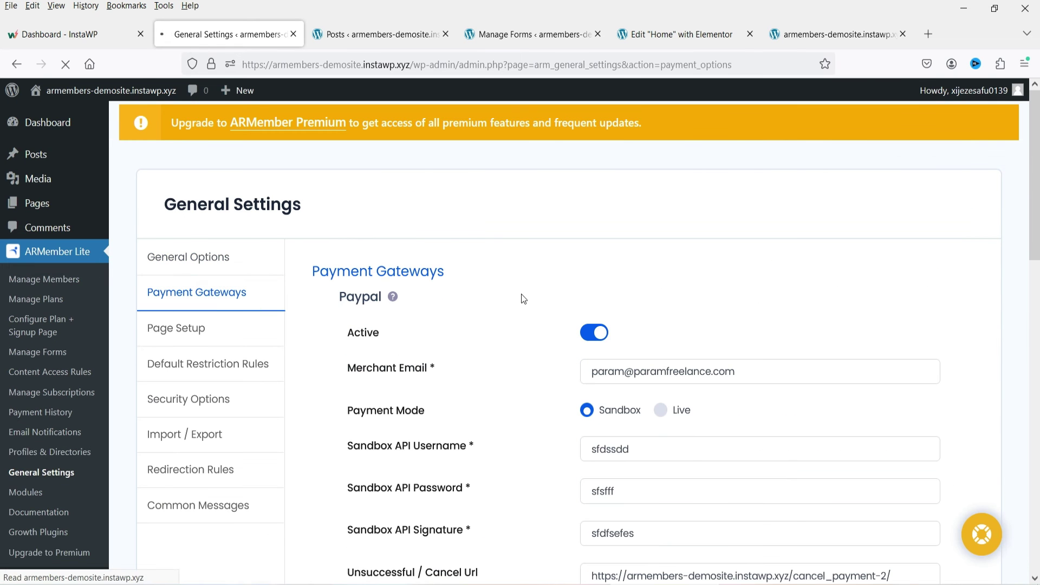
Look through the Page Setup, Default Restriction Rules, Security Options and Import / Export settings, then open Modules
{"action": "left_click", "coordinate": [191, 334]}
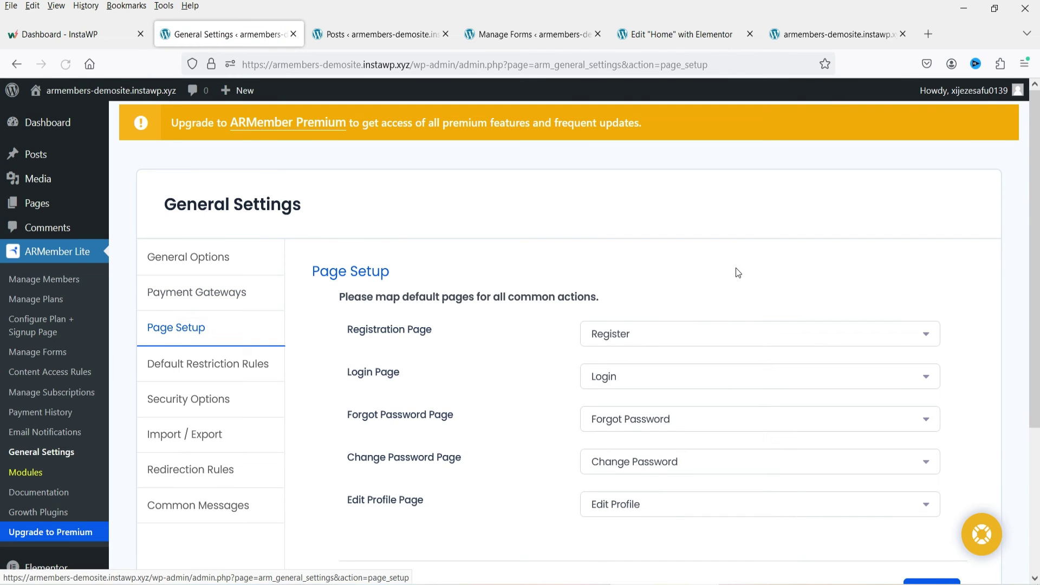
{"action": "scroll", "coordinate": [658, 281], "scroll_direction": "down", "scroll_amount": 3}
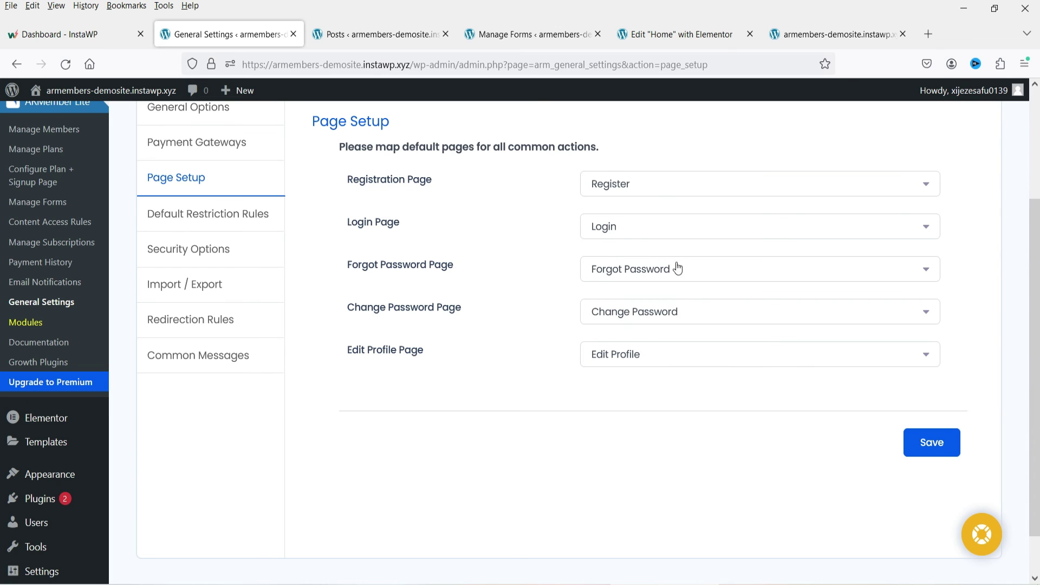
{"action": "left_click", "coordinate": [223, 214]}
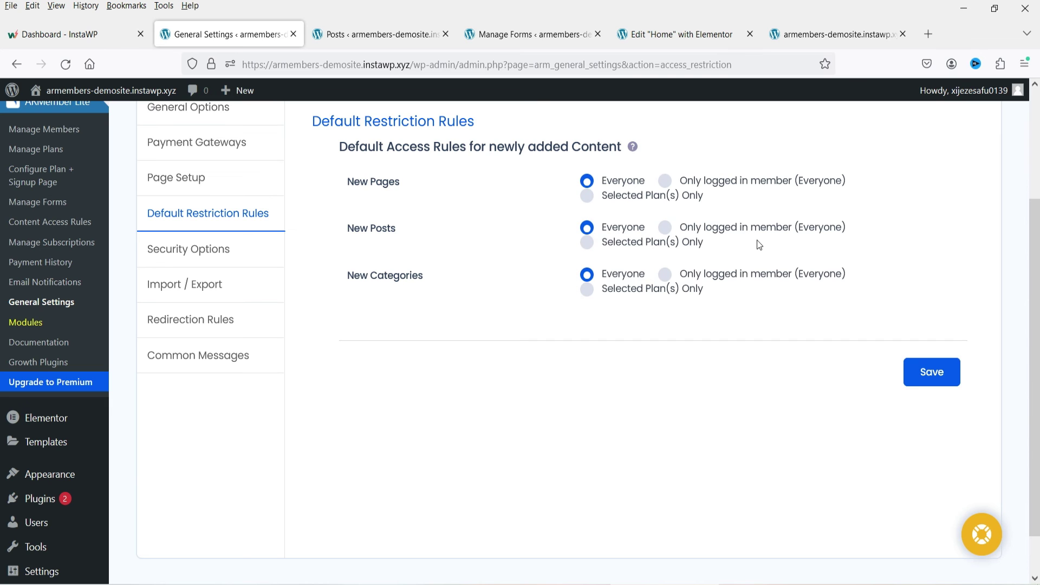
{"action": "left_click", "coordinate": [173, 255]}
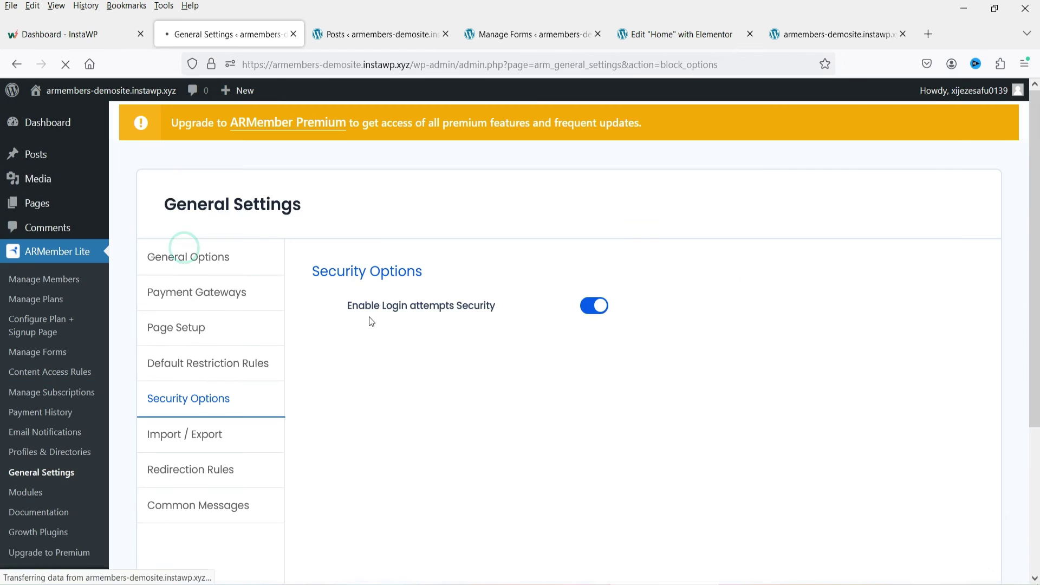
{"action": "scroll", "coordinate": [367, 314], "scroll_direction": "down", "scroll_amount": 4}
{"action": "left_click", "coordinate": [198, 215]}
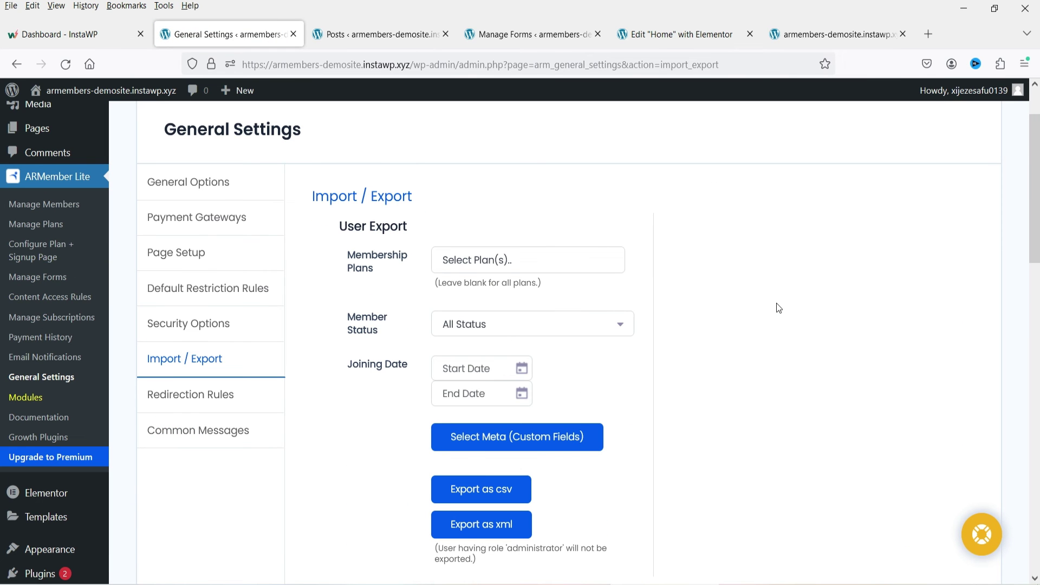
{"action": "left_click", "coordinate": [25, 397]}
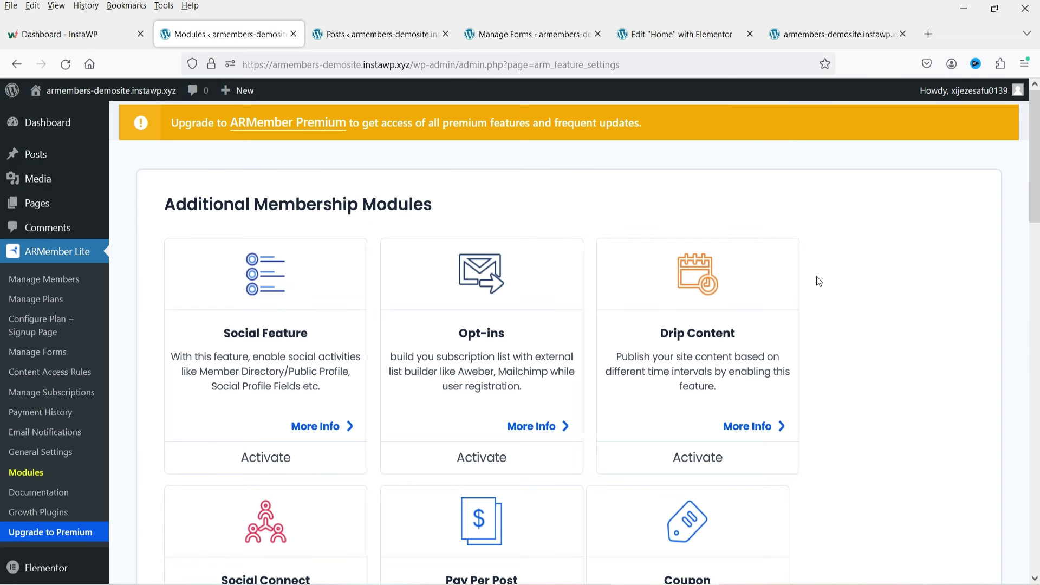
{"action": "scroll", "coordinate": [853, 287], "scroll_direction": "down", "scroll_amount": 5}
{"action": "scroll", "coordinate": [823, 264], "scroll_direction": "up", "scroll_amount": 4}
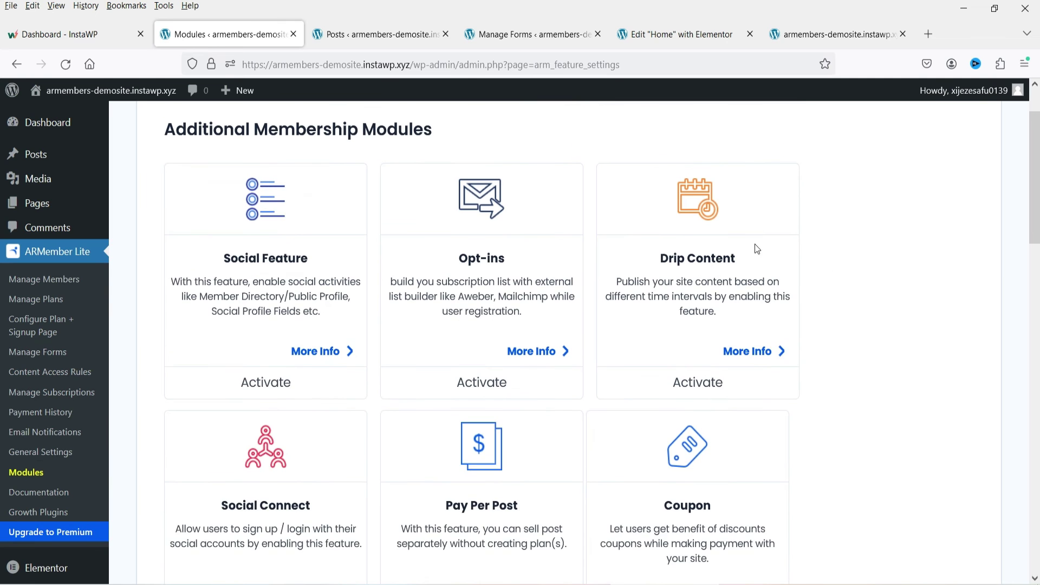
{"action": "scroll", "coordinate": [810, 307], "scroll_direction": "down", "scroll_amount": 2}
{"action": "scroll", "coordinate": [848, 347], "scroll_direction": "down", "scroll_amount": 4}
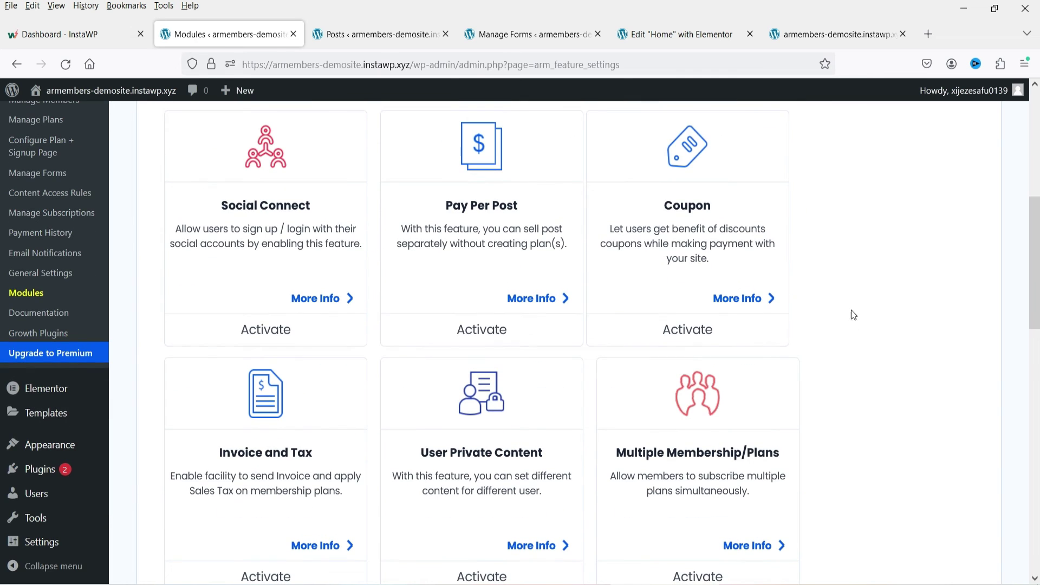
{"action": "left_click", "coordinate": [712, 335]}
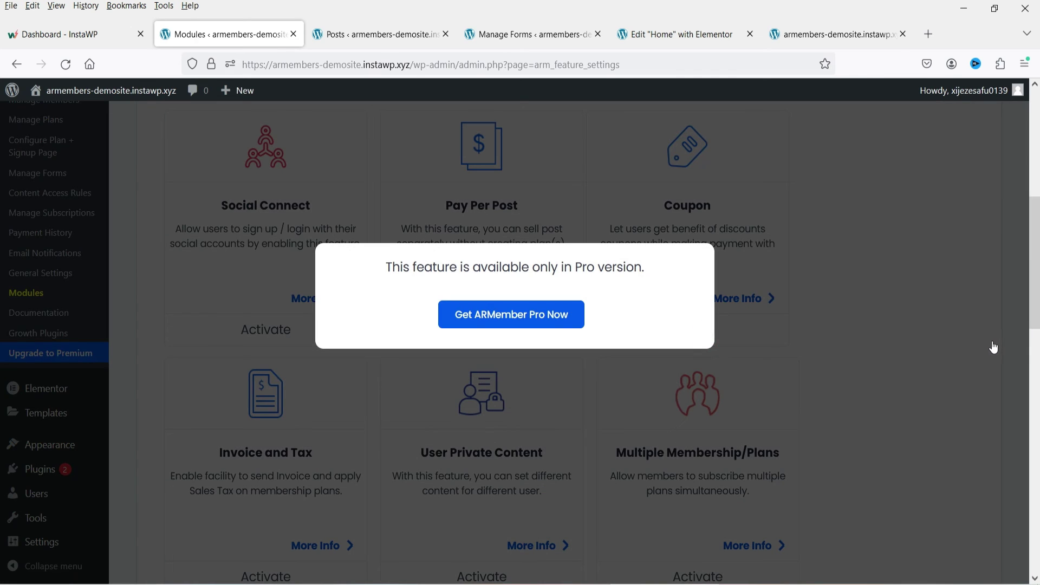
{"action": "left_click", "coordinate": [882, 331]}
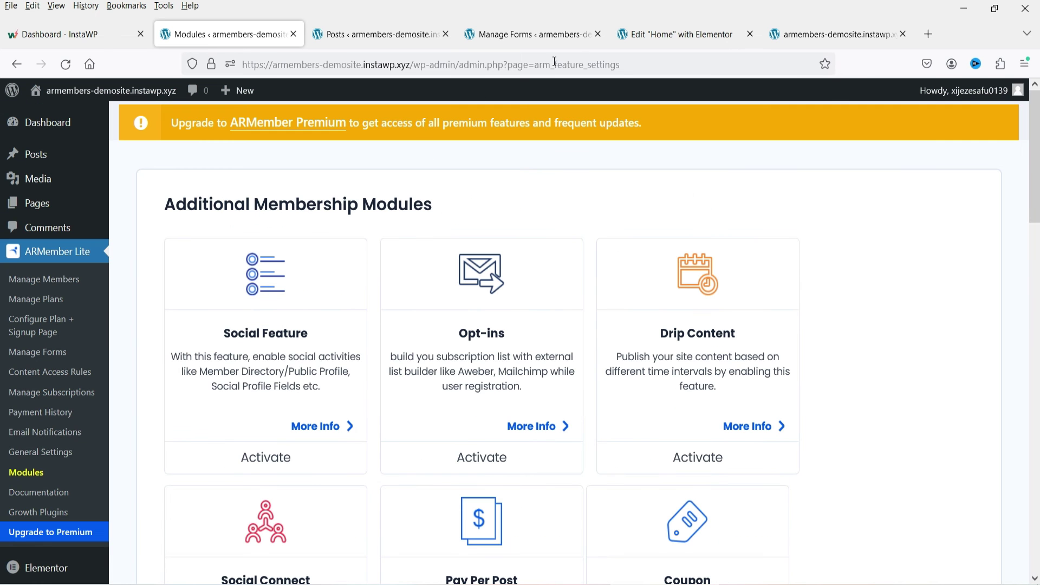
Open the Video Production Bootcamp post's editor in a new tab from the Posts list
{"action": "left_click", "coordinate": [352, 33]}
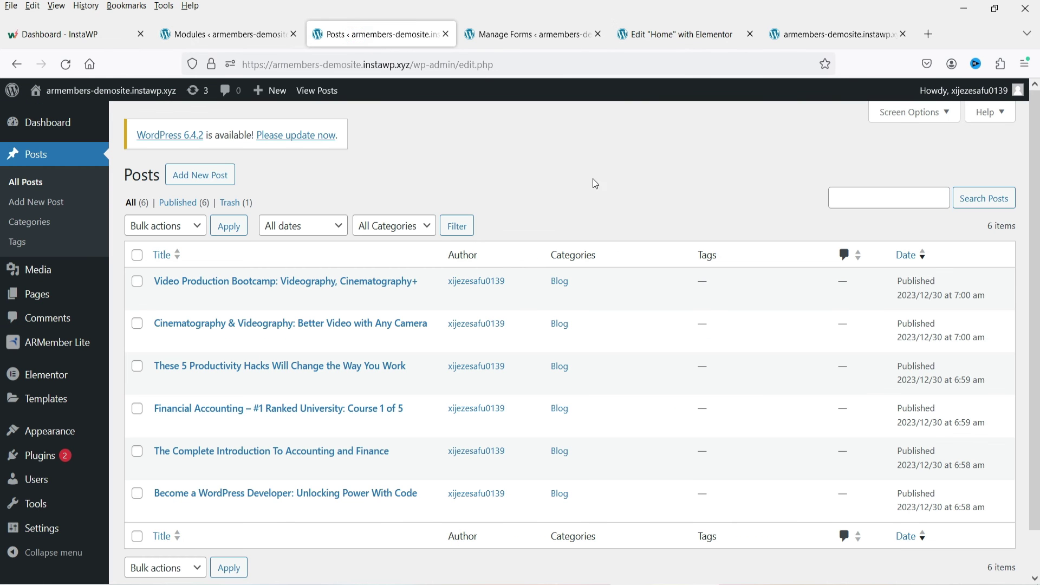
{"action": "left_click", "coordinate": [594, 172]}
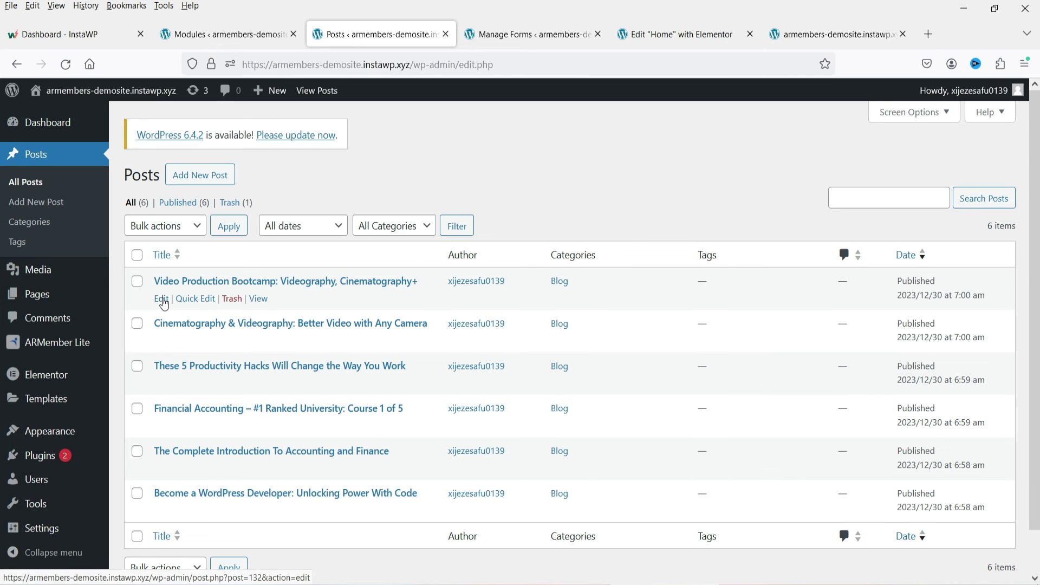
{"action": "right_click", "coordinate": [163, 304]}
{"action": "left_click", "coordinate": [199, 311]}
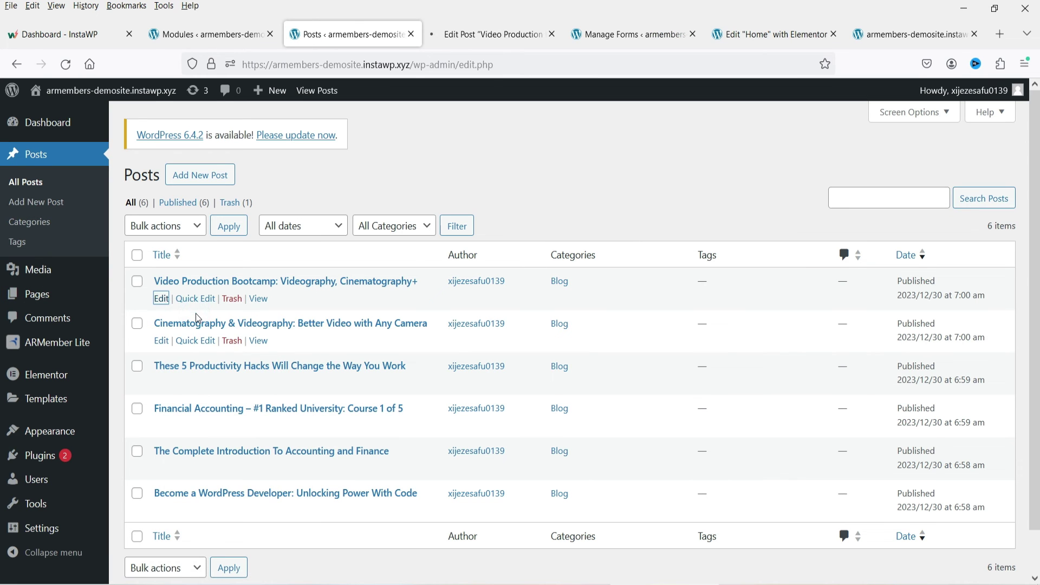
{"action": "left_click", "coordinate": [493, 34]}
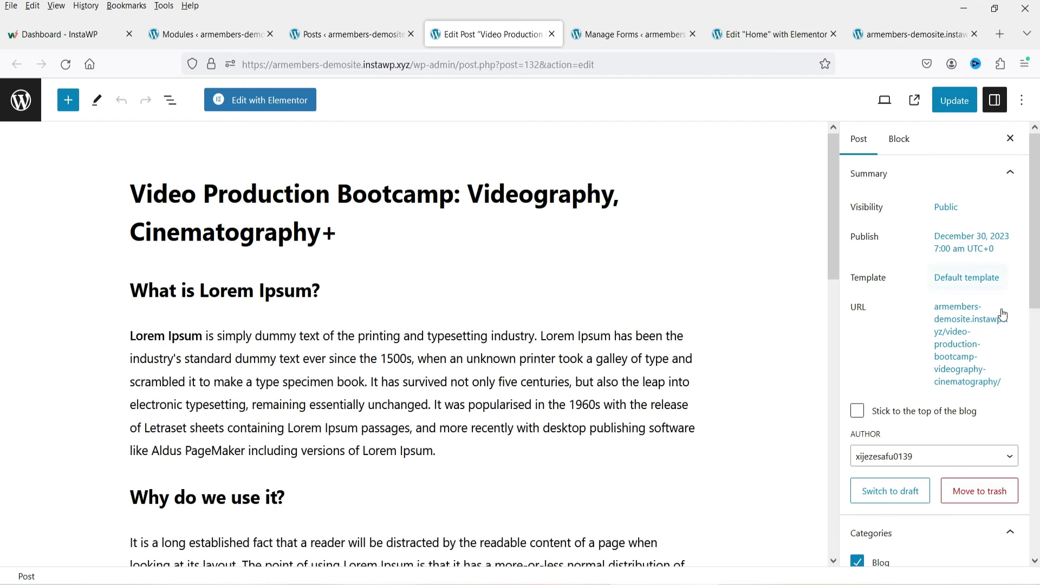
Allow Free Membership alongside Gold under ARMember Access Rules and update the post
{"action": "scroll", "coordinate": [995, 266], "scroll_direction": "down", "scroll_amount": 8}
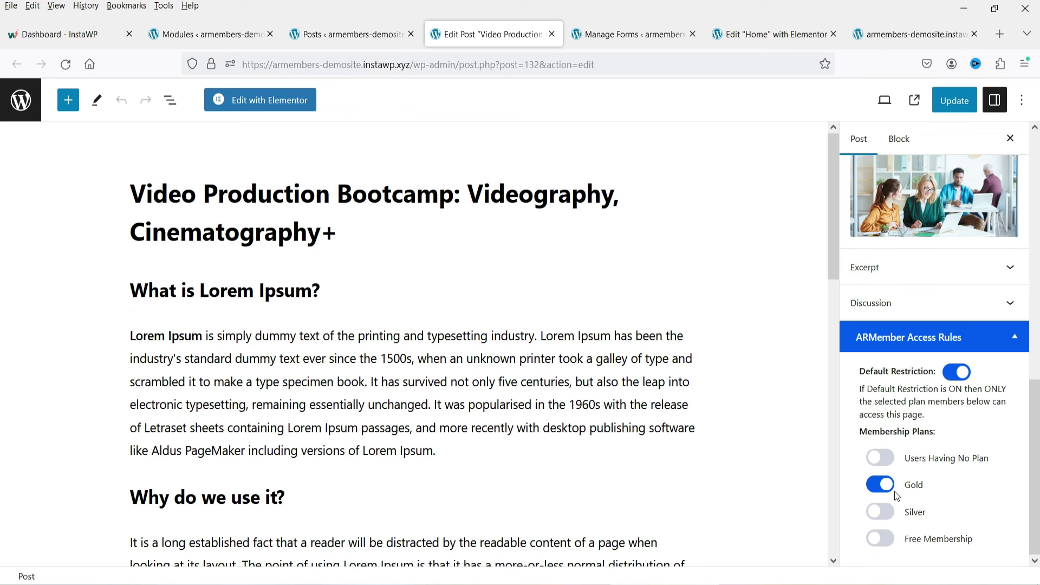
{"action": "left_click", "coordinate": [886, 543]}
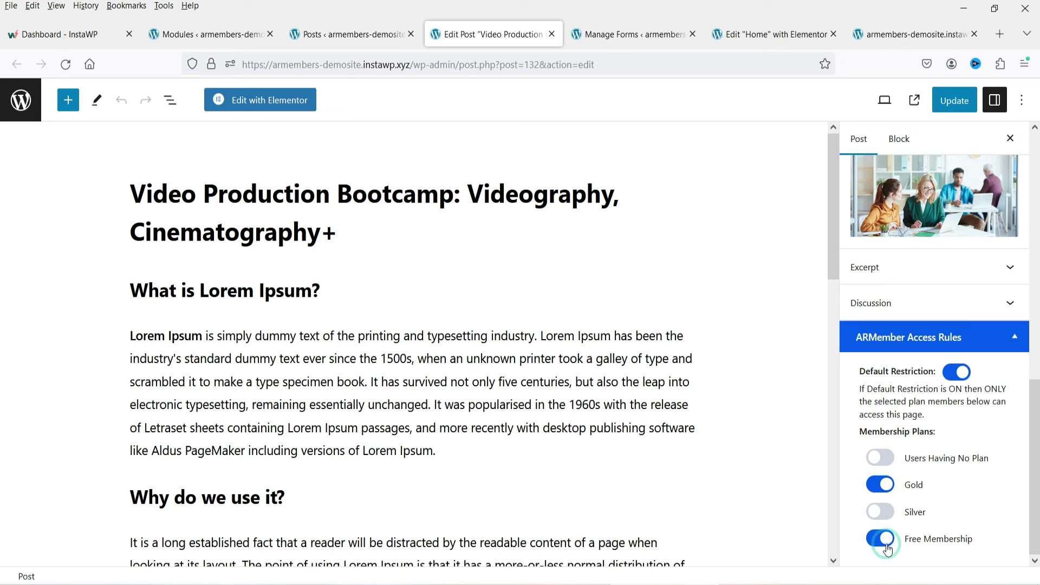
{"action": "scroll", "coordinate": [756, 433], "scroll_direction": "down", "scroll_amount": 5}
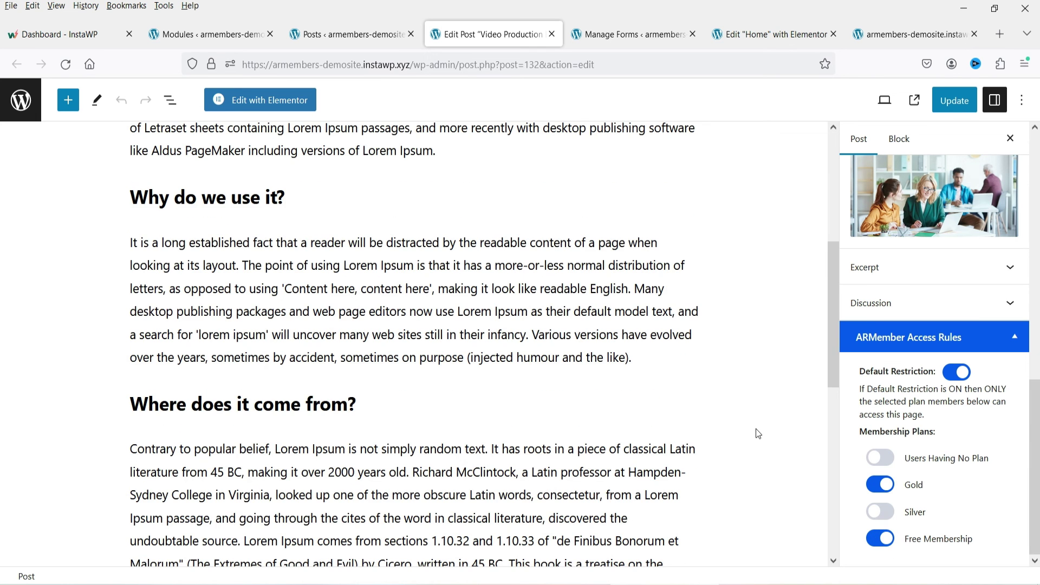
{"action": "scroll", "coordinate": [799, 220], "scroll_direction": "down", "scroll_amount": 8}
{"action": "left_click", "coordinate": [953, 100]}
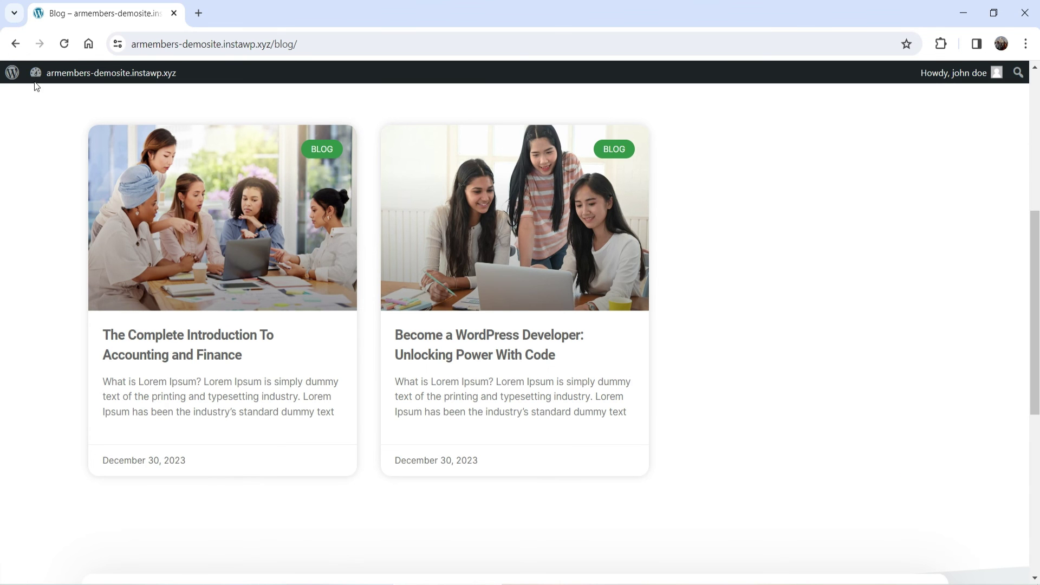
{"action": "left_click", "coordinate": [64, 43]}
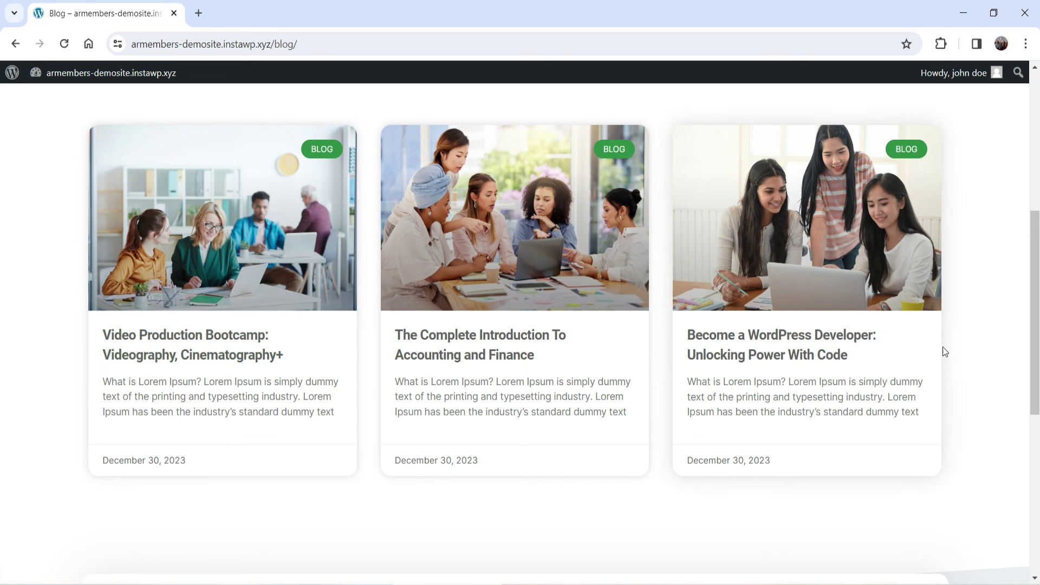
Scroll the refreshed blog to find the Video Production Bootcamp post
{"action": "scroll", "coordinate": [953, 347], "scroll_direction": "up", "scroll_amount": 3}
{"action": "scroll", "coordinate": [655, 298], "scroll_direction": "down", "scroll_amount": 3}
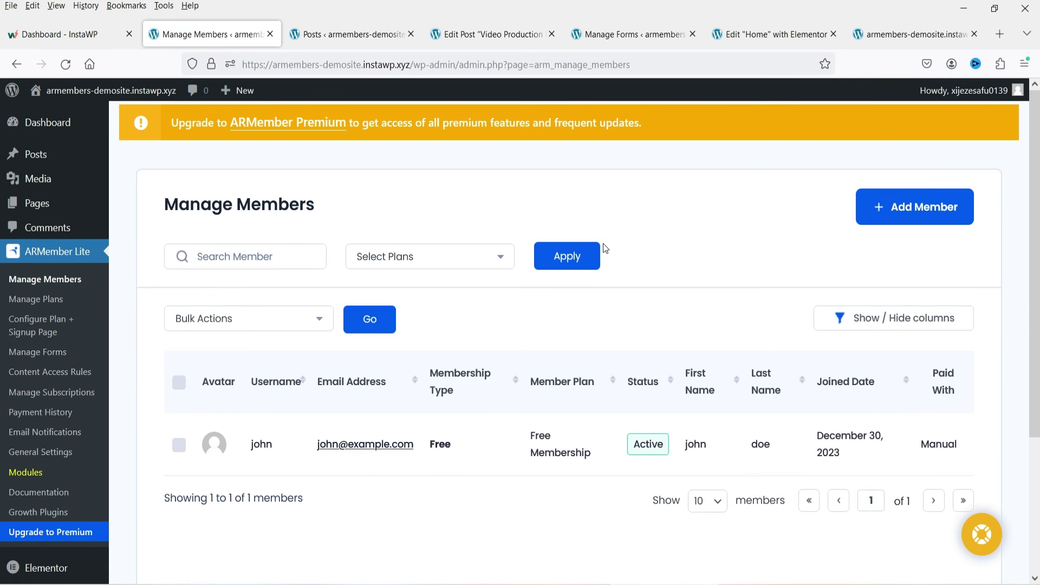
Change the member's plan from Free Membership to Gold and save the member
{"action": "mouse_move", "coordinate": [346, 455]}
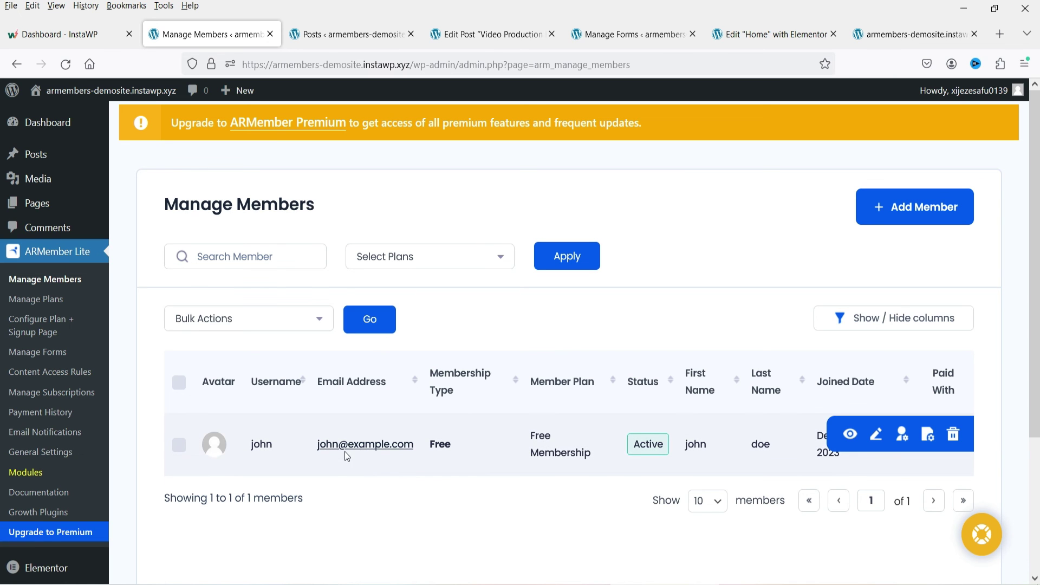
{"action": "left_click", "coordinate": [874, 434]}
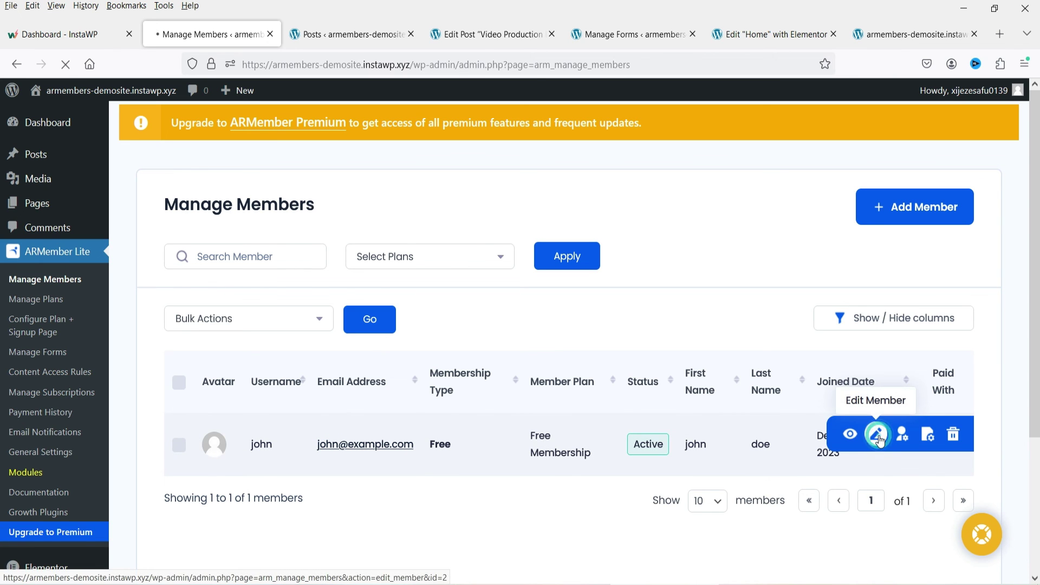
{"action": "scroll", "coordinate": [320, 262], "scroll_direction": "down", "scroll_amount": 4}
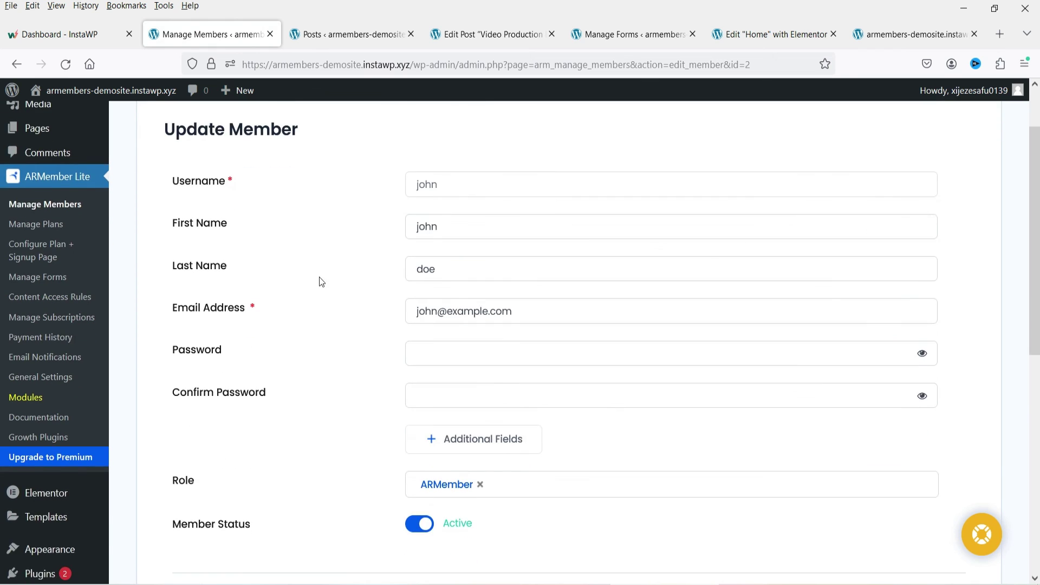
{"action": "scroll", "coordinate": [275, 308], "scroll_direction": "down", "scroll_amount": 3}
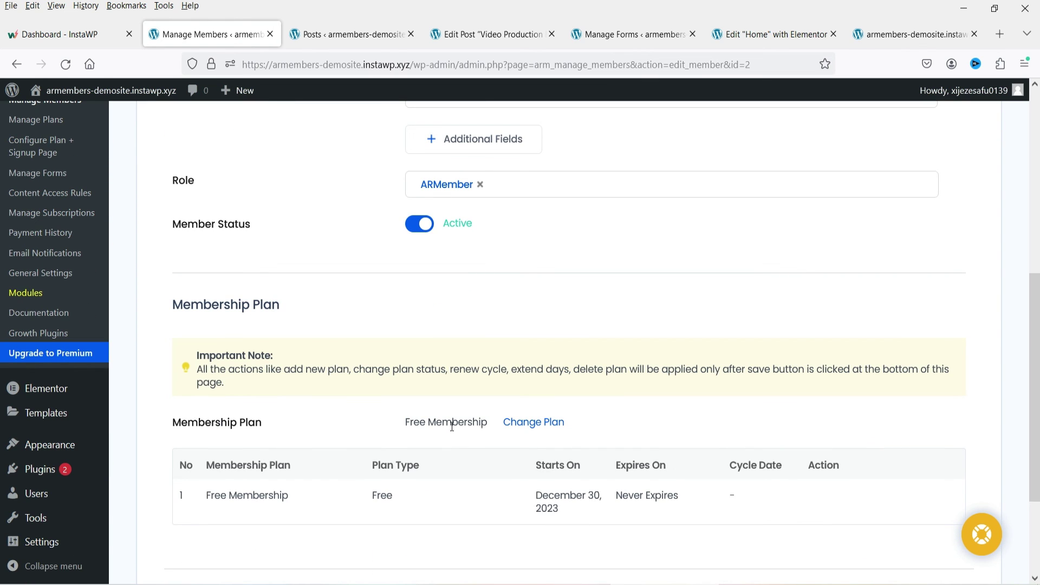
{"action": "left_click", "coordinate": [523, 428]}
{"action": "scroll", "coordinate": [524, 424], "scroll_direction": "down", "scroll_amount": 3}
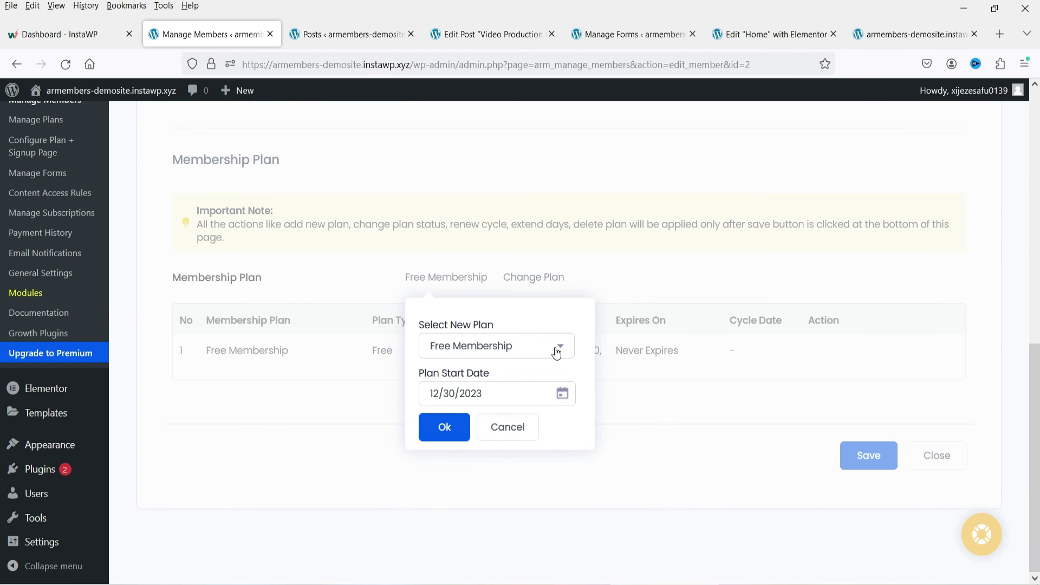
{"action": "left_click", "coordinate": [510, 349]}
{"action": "left_click", "coordinate": [490, 386]}
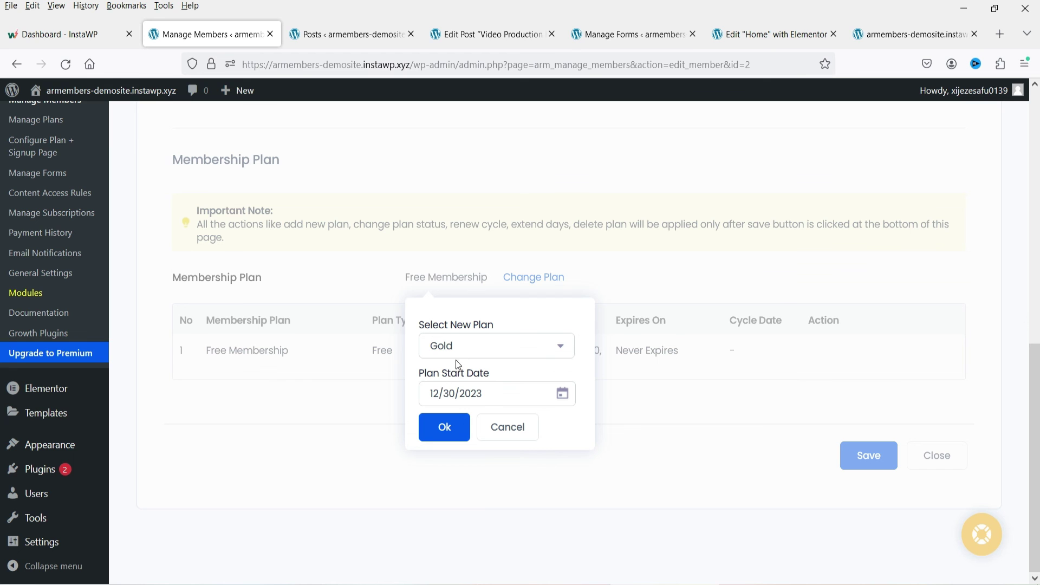
{"action": "left_click", "coordinate": [441, 428]}
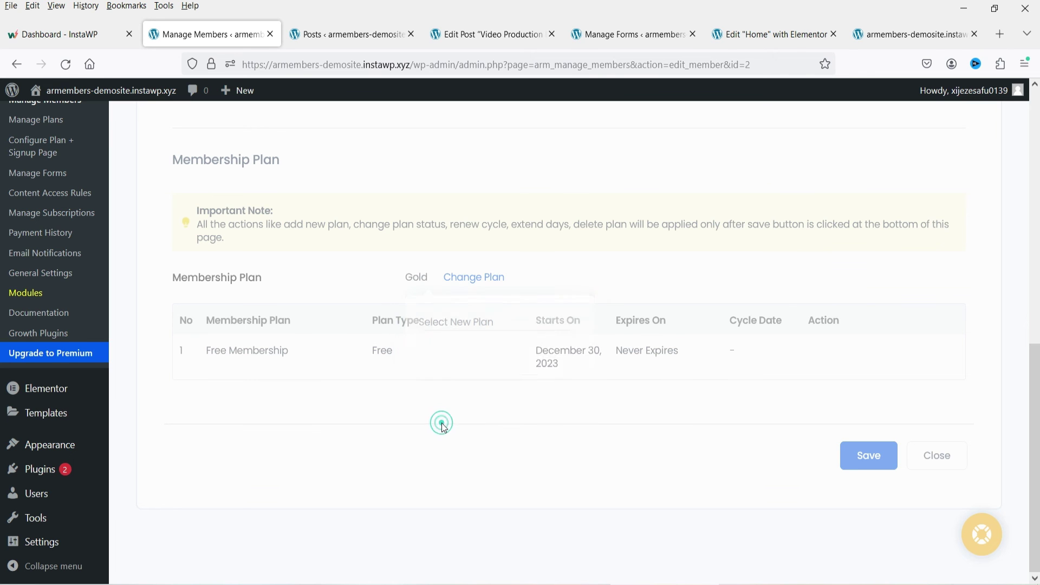
{"action": "left_click", "coordinate": [868, 460]}
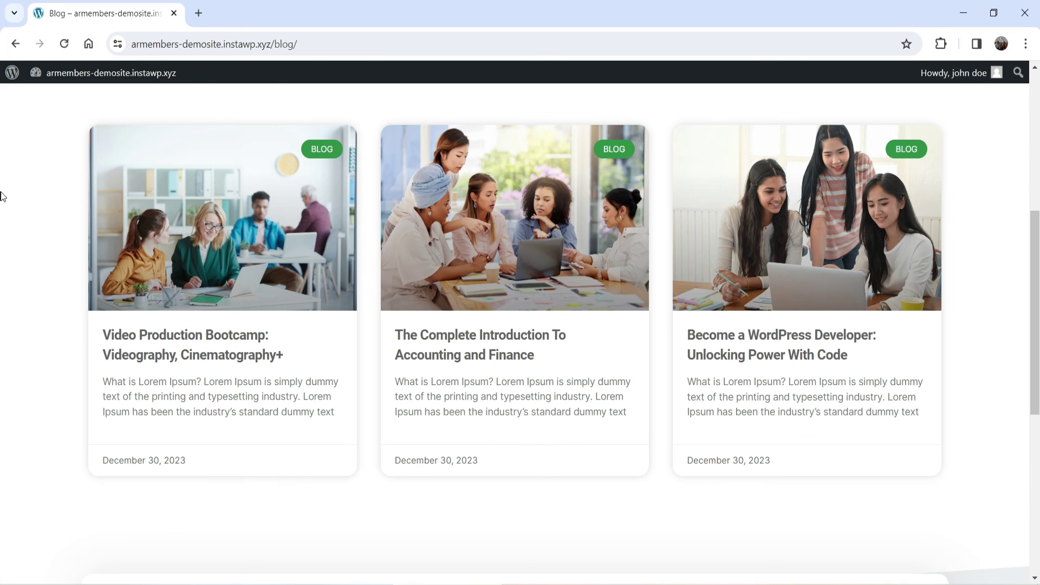
Reload the blog and check that more posts, including Financial Accounting, now appear
{"action": "key", "text": "F5"}
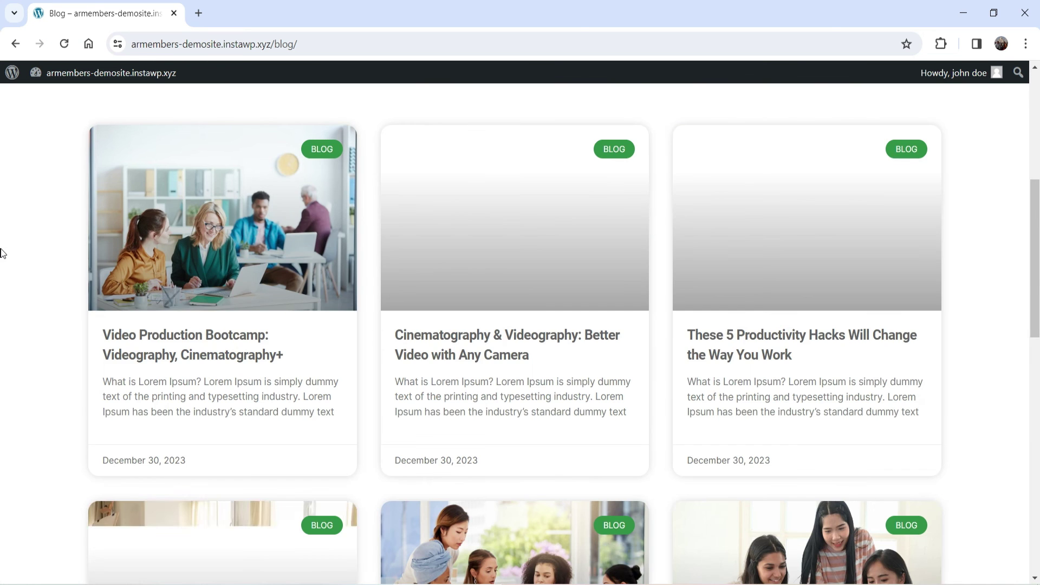
{"action": "scroll", "coordinate": [2, 254], "scroll_direction": "down", "scroll_amount": 9}
{"action": "scroll", "coordinate": [1, 257], "scroll_direction": "up", "scroll_amount": 15}
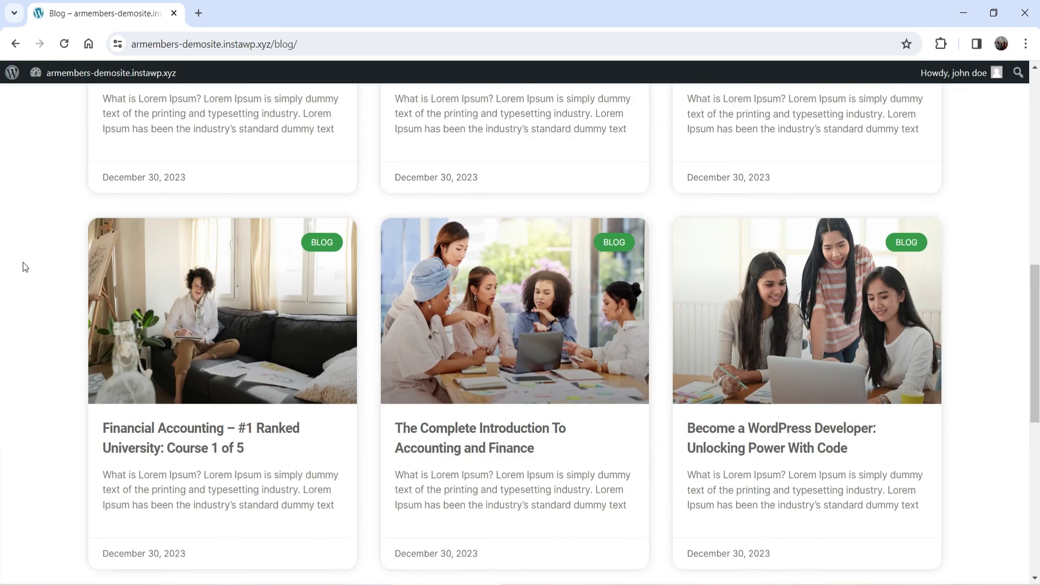